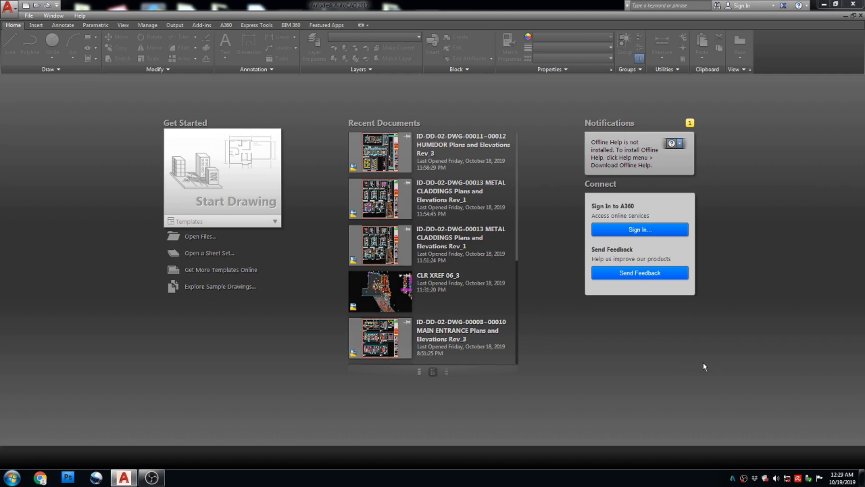
Start a new blank drawing and turn off the background grid in model space.
left_click(219, 182)
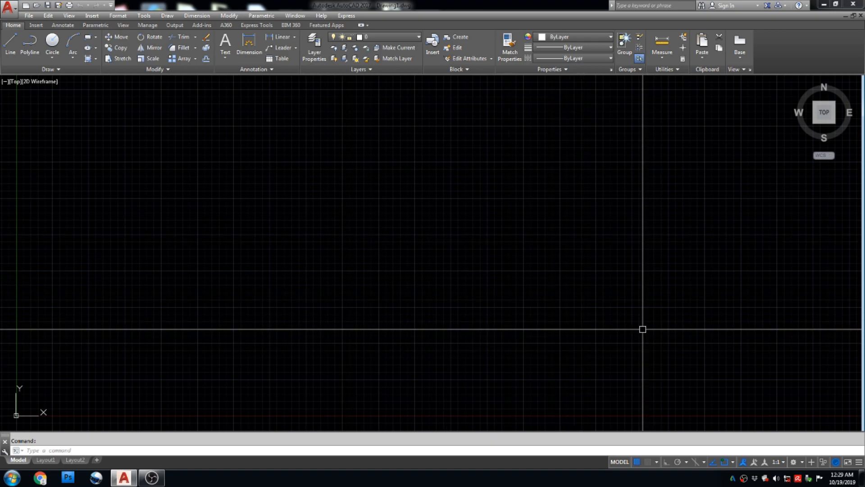
key("F7")
scroll(488, 239, "down", 2)
scroll(518, 256, "down", 3)
middle_click_drag(589, 276, 499, 269)
scroll(466, 267, "up", 2)
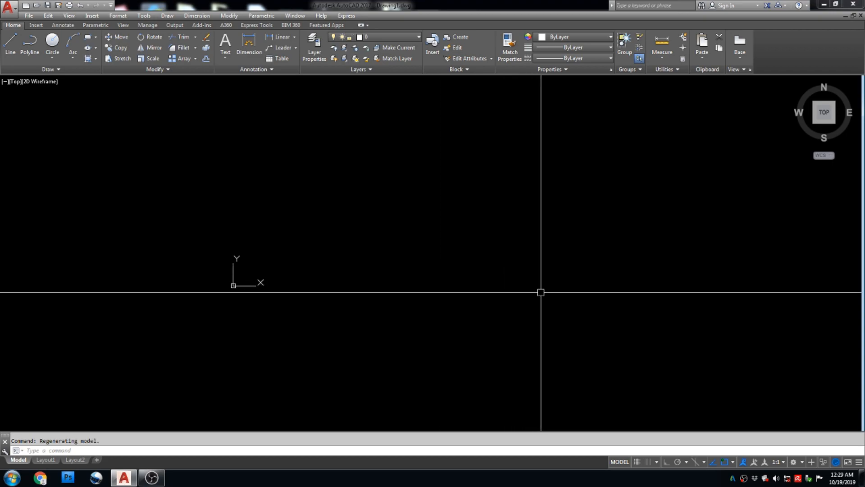
middle_click_drag(558, 277, 541, 295)
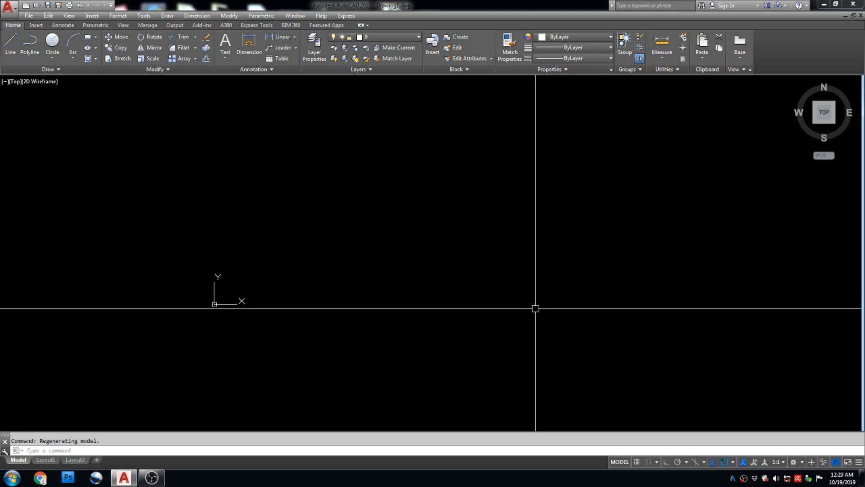
Set the drawing's insertion scale units to Millimeters and accept the units settings.
type("UN")
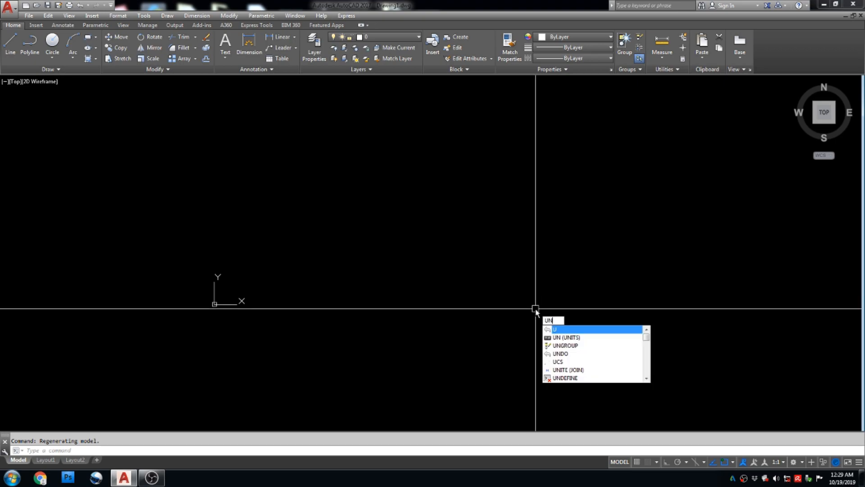
key("Return")
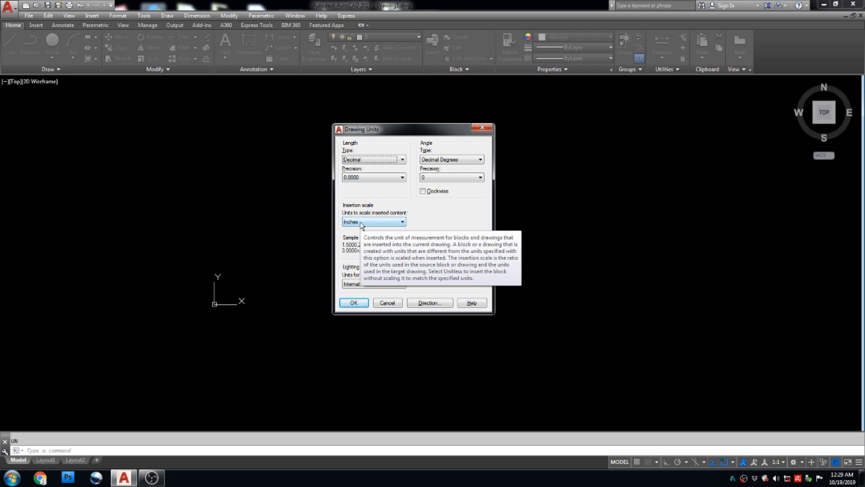
left_click(366, 223)
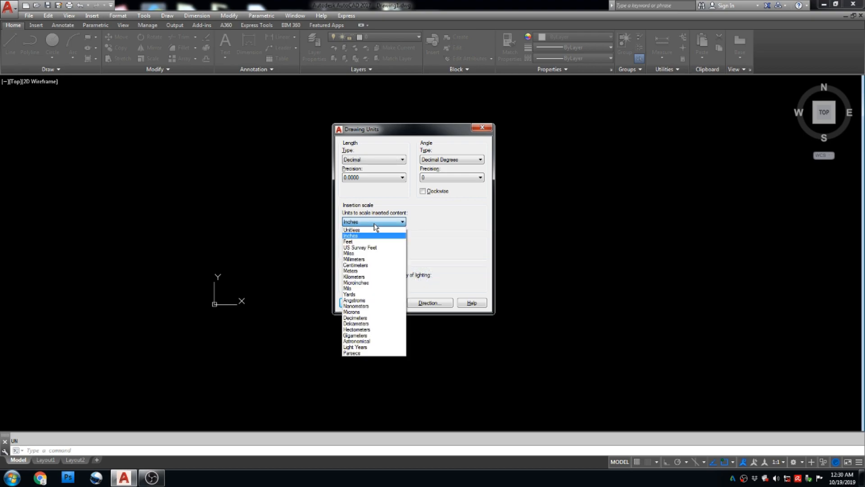
left_click(354, 260)
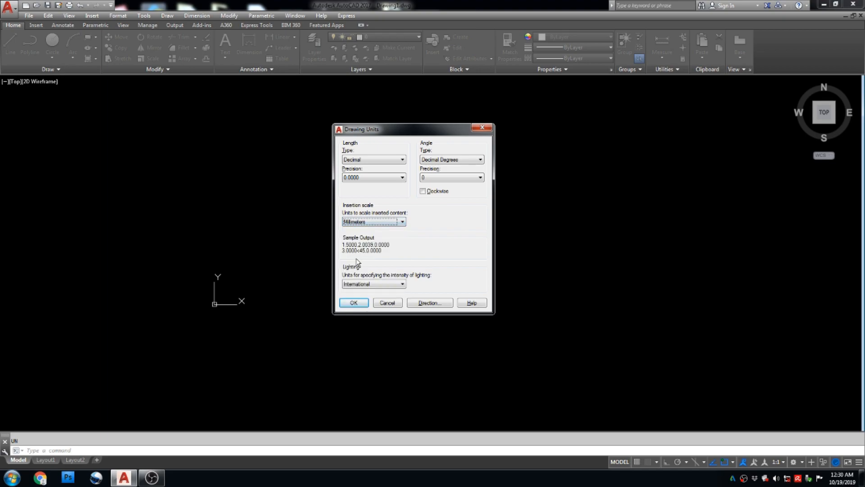
left_click(354, 304)
middle_click_drag(525, 296, 477, 284)
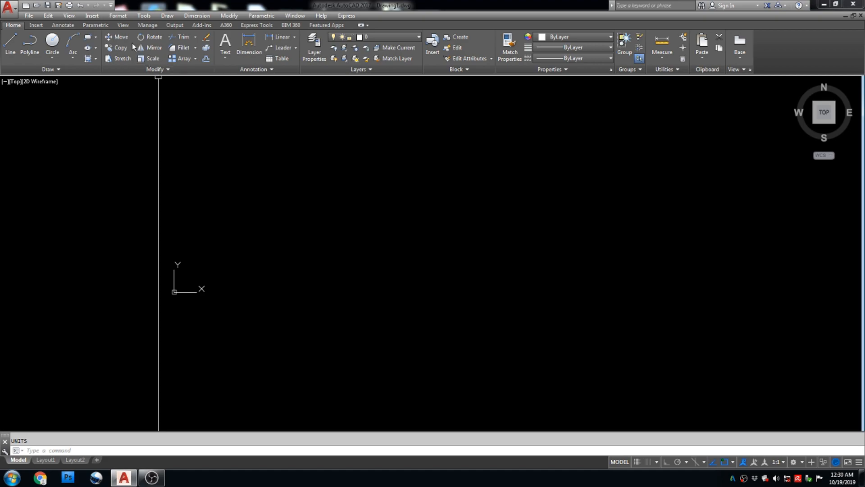
left_click(163, 60)
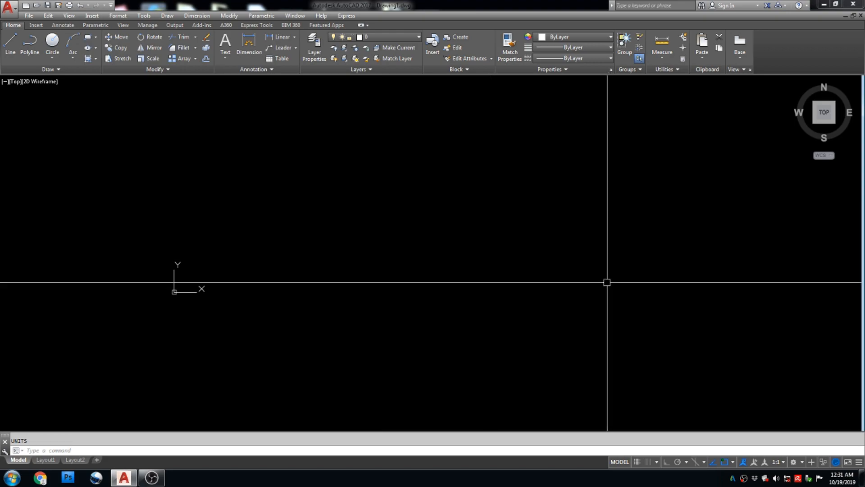
Draw a circle with a radius of 1000 in the empty area up and to the right of the origin.
type("c")
key("Return")
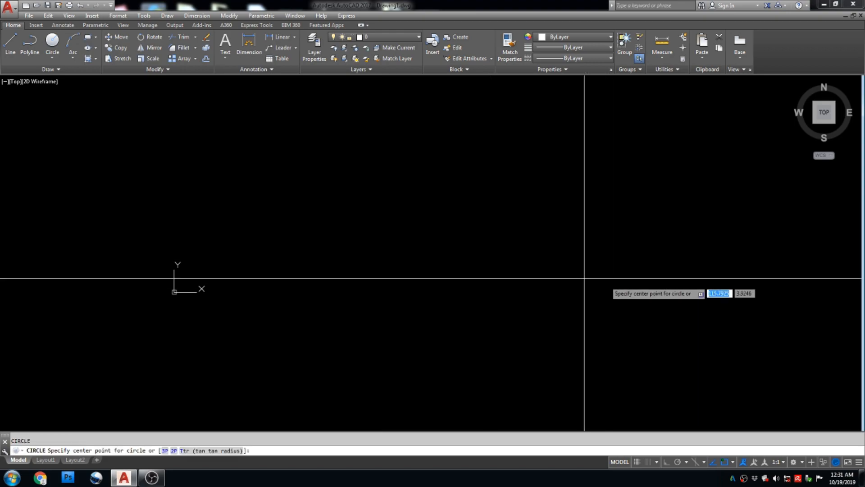
left_click(365, 245)
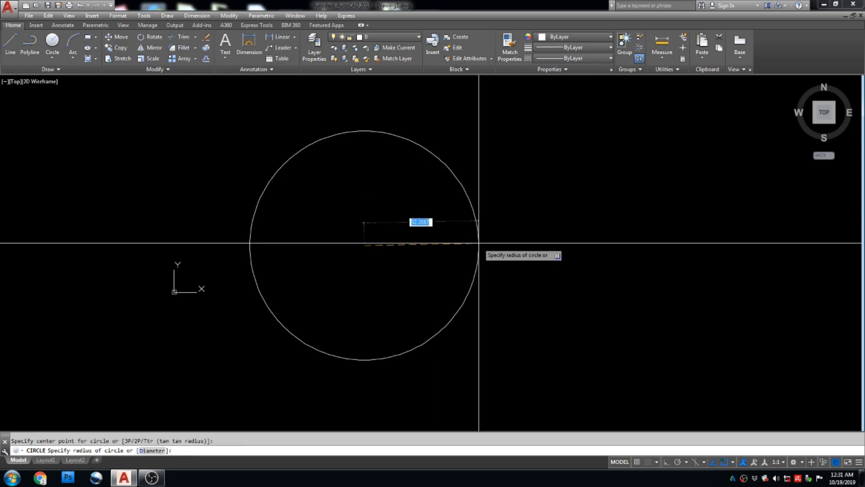
type("1000")
key("Return")
key("Escape")
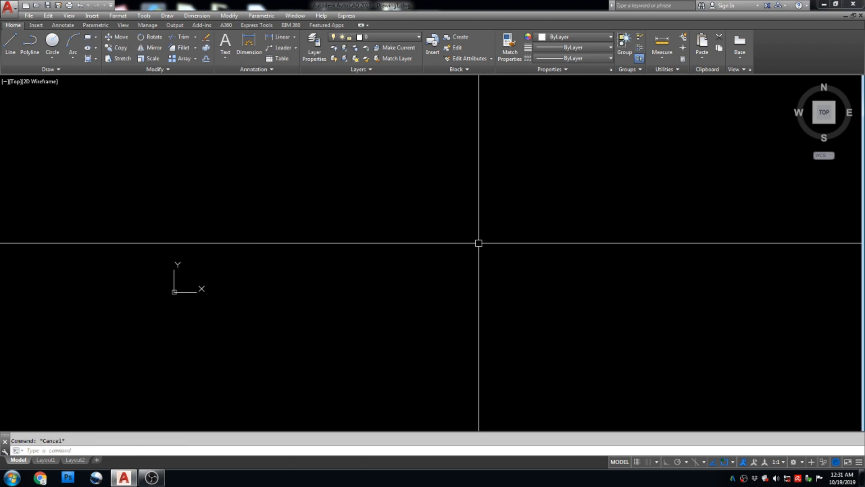
Zoom to the drawing extents and bring the whole circle into view with free space around it.
type("z")
key("Return")
type("e")
key("Return")
scroll(480, 244, "down", 5)
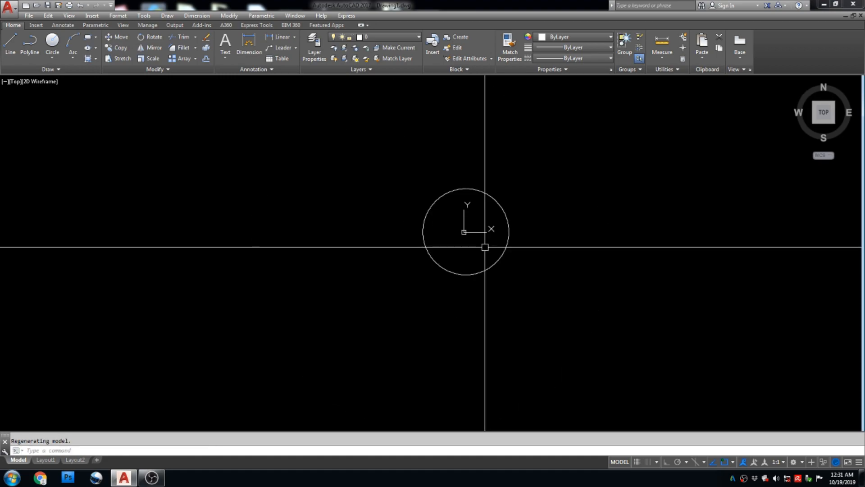
middle_click_drag(524, 230, 451, 230)
scroll(423, 221, "up", 4)
scroll(444, 209, "down", 4)
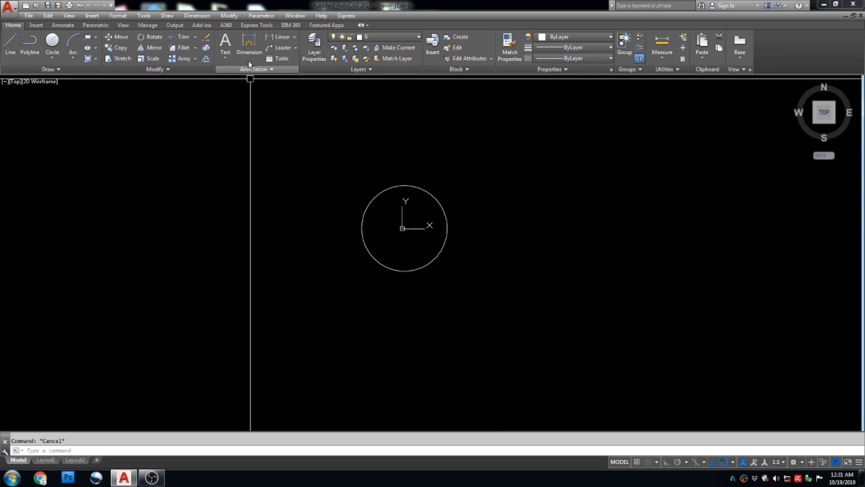
middle_click_drag(424, 180, 365, 170)
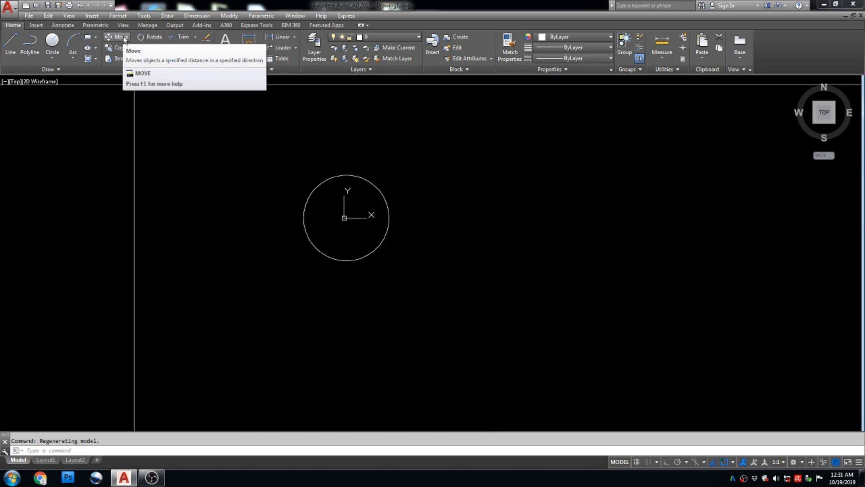
middle_click_drag(401, 234, 413, 249)
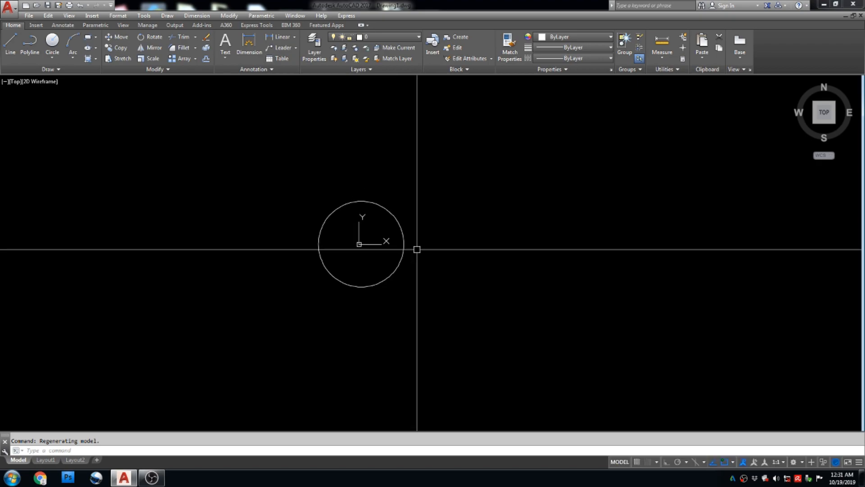
Move the circle, using its center as the base point, to a free spot above and to the right of the origin.
type("m")
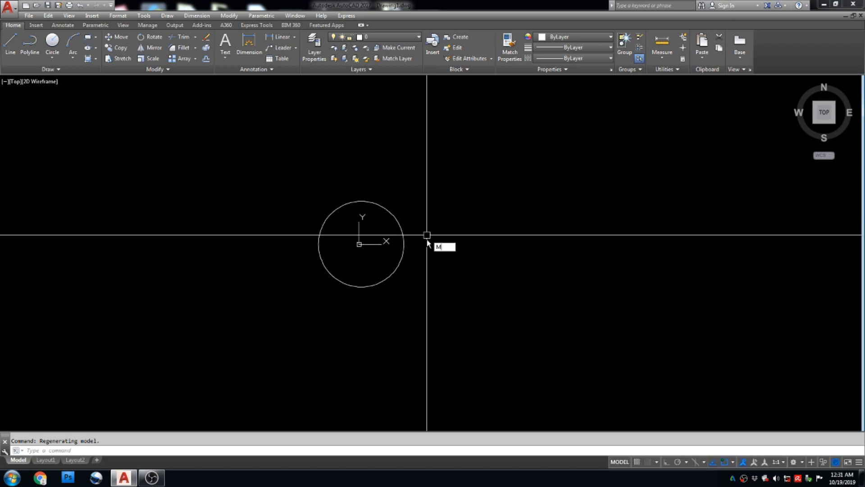
key("Return")
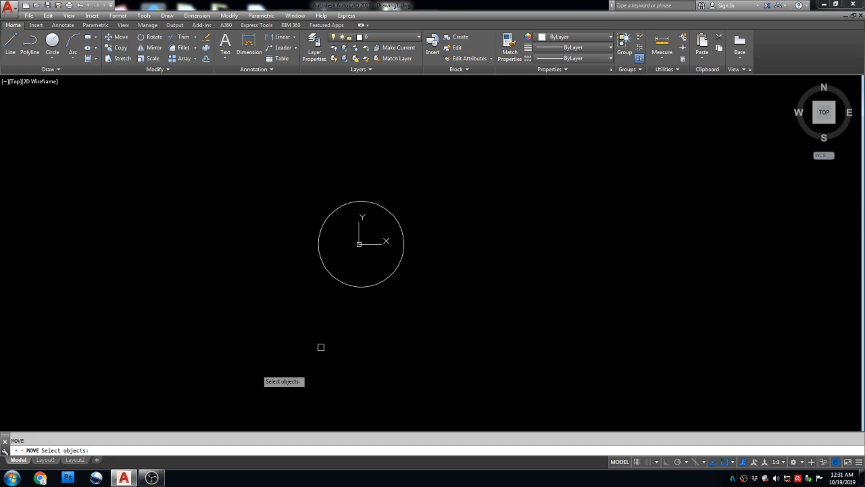
left_click(388, 211)
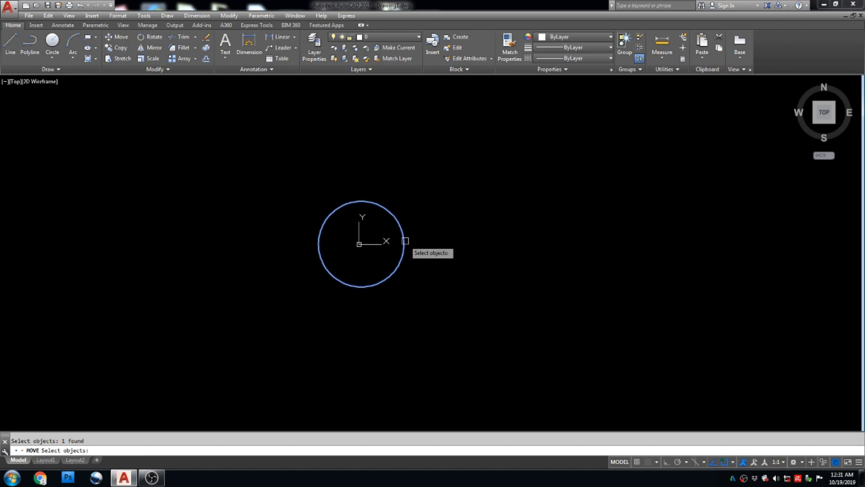
key("Return")
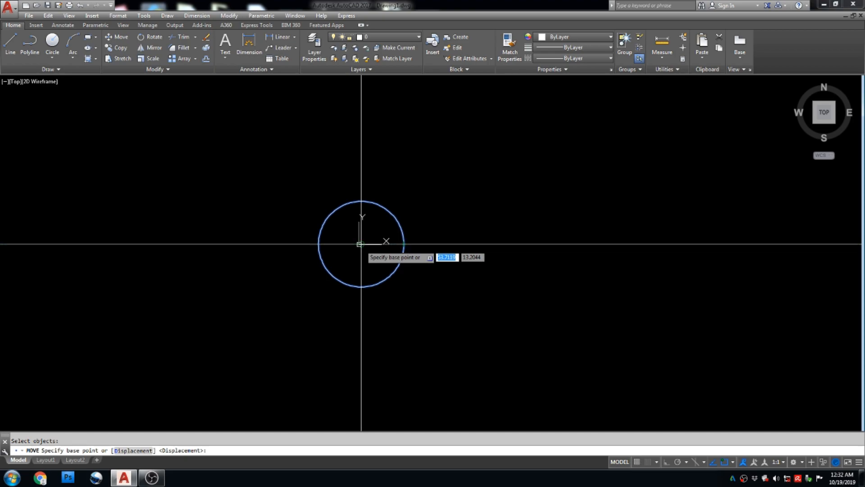
scroll(363, 245, "up", 4)
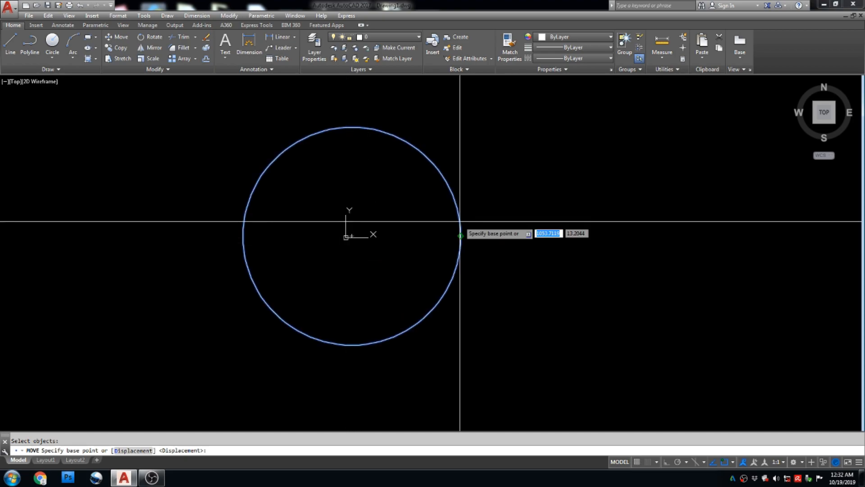
left_click(352, 236)
scroll(360, 238, "down", 8)
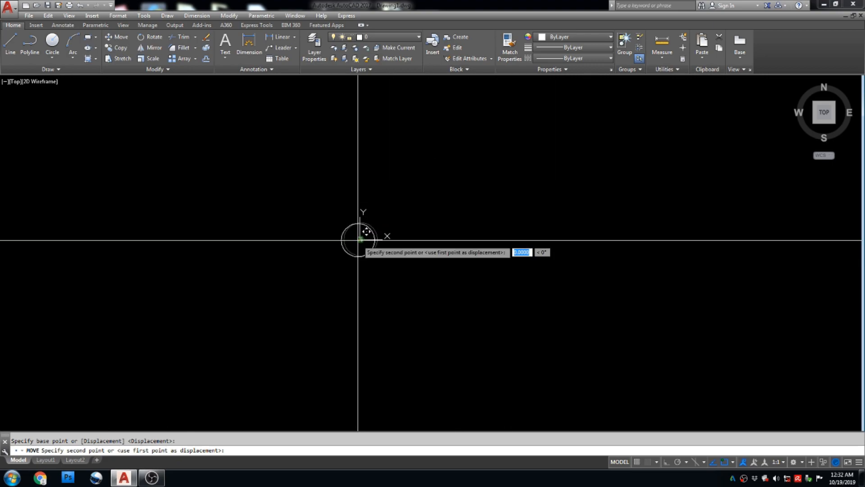
left_click(438, 169)
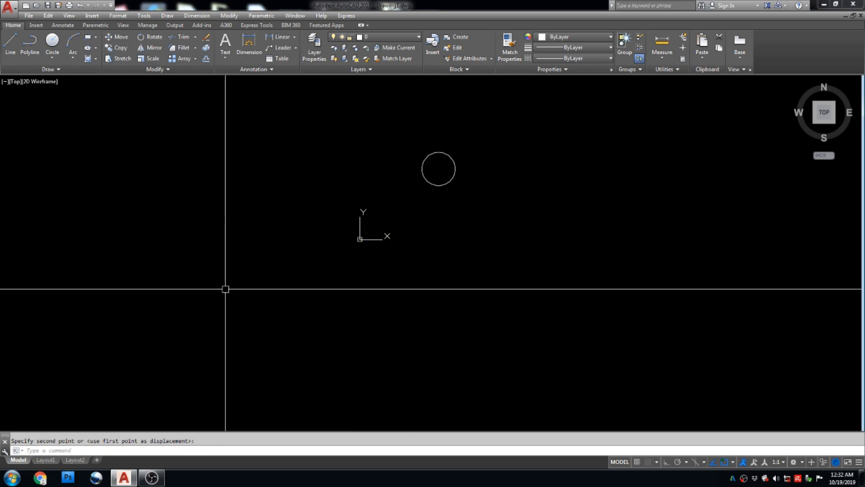
scroll(401, 247, "up", 4)
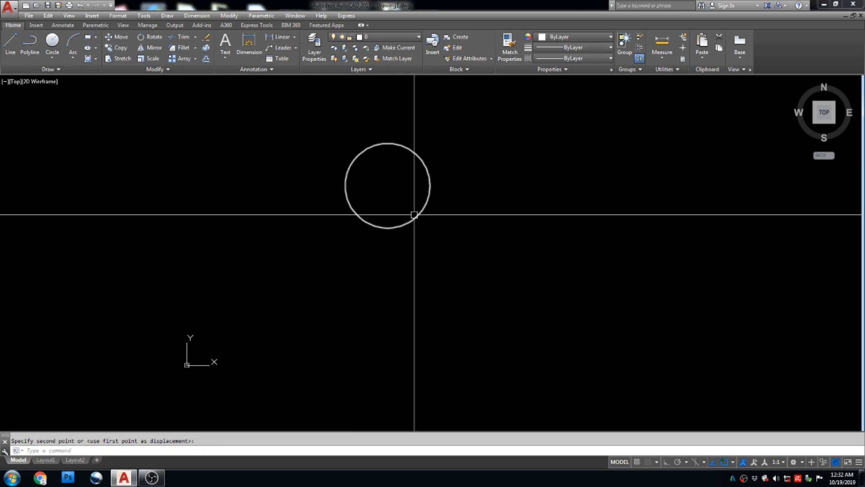
scroll(424, 218, "down", 5)
scroll(423, 221, "up", 5)
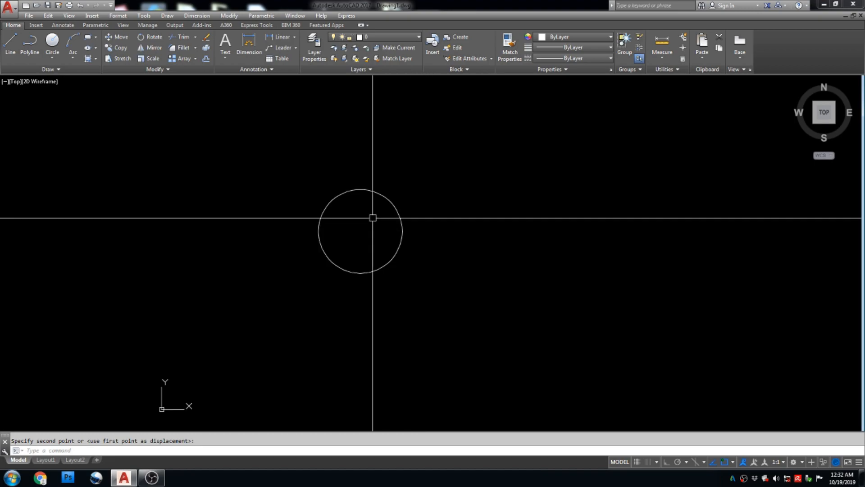
scroll(359, 231, "down", 4)
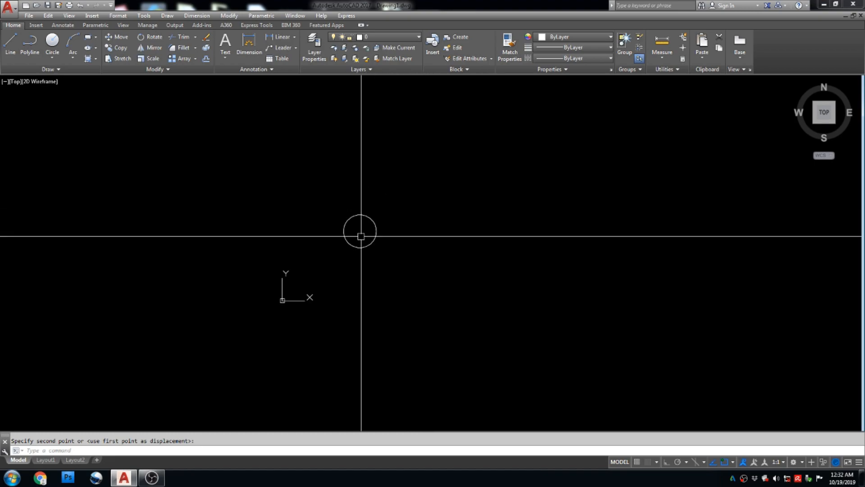
scroll(359, 231, "up", 4)
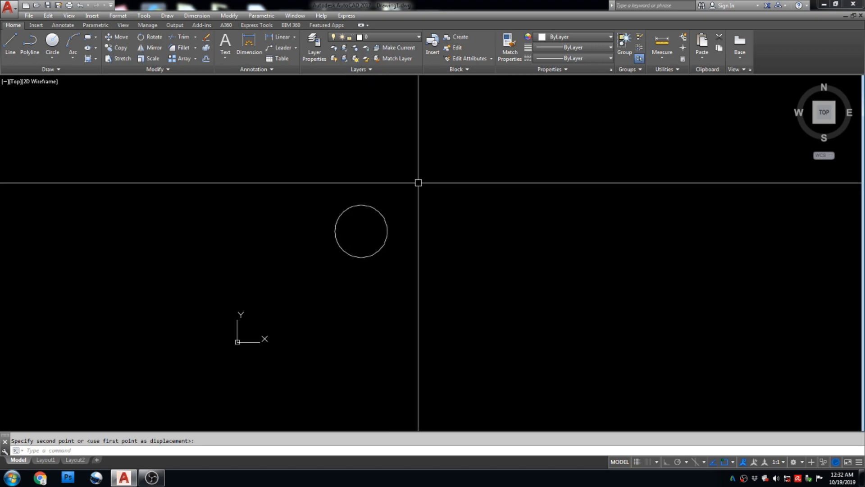
Select the circle with a crossing window, then move it by its center farther up and to the right.
left_click(540, 142)
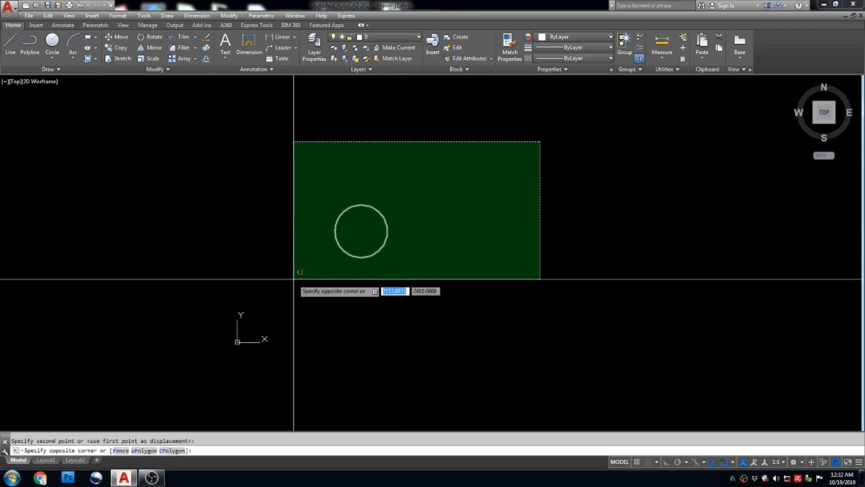
left_click(301, 276)
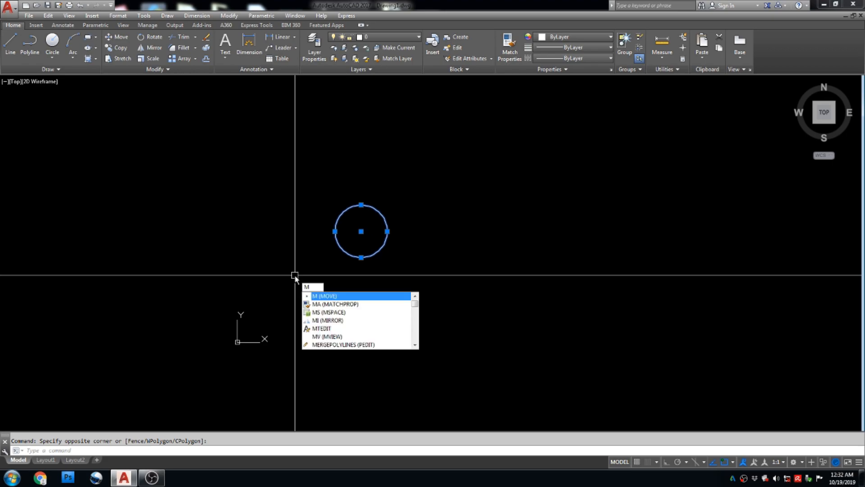
key("Return")
left_click(361, 232)
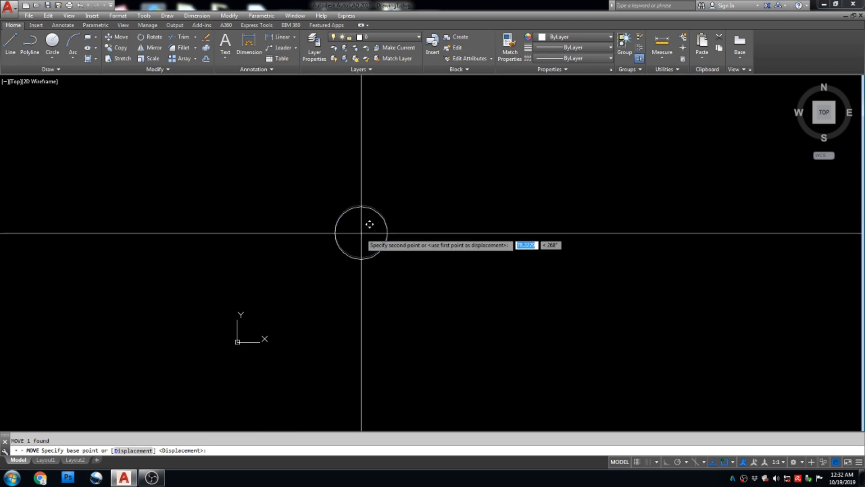
left_click(444, 180)
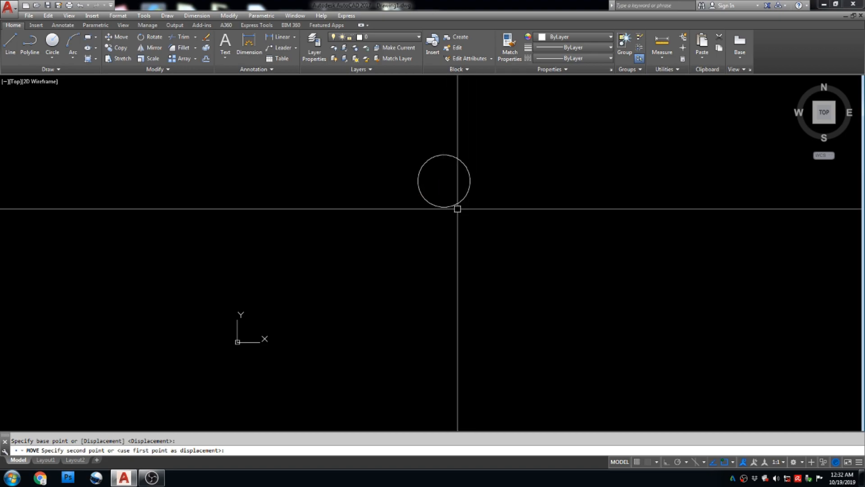
mouse_move(485, 154)
middle_mouse_down()
mouse_move(436, 210)
mouse_move(345, 225)
mouse_move(364, 231)
middle_mouse_up()
key("Escape")
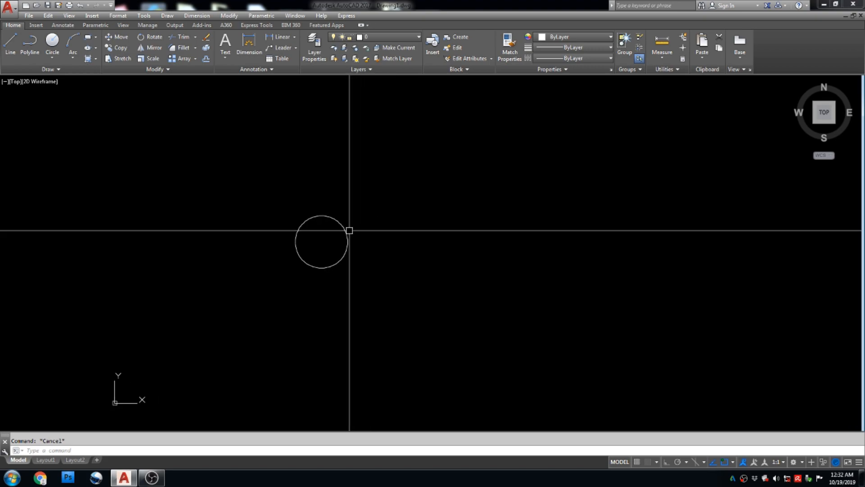
Move the circle by its center exactly 2000 to the right with Ortho switched on.
left_click(515, 170)
left_click(290, 304)
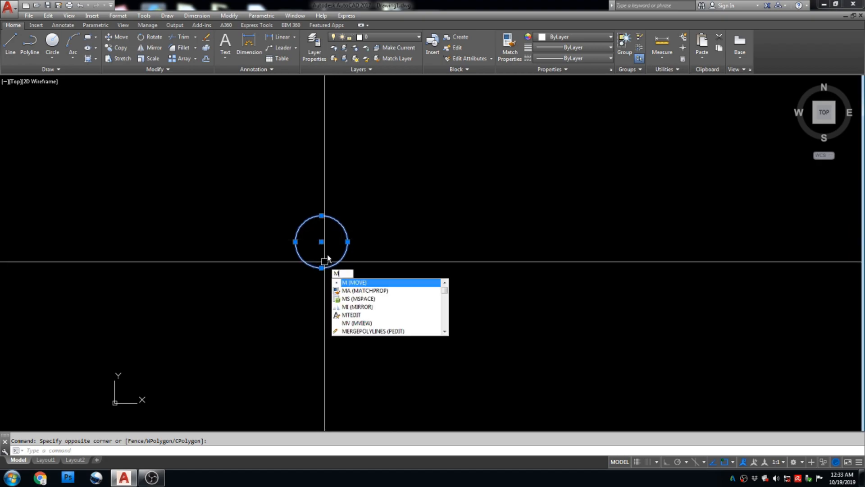
key("Return")
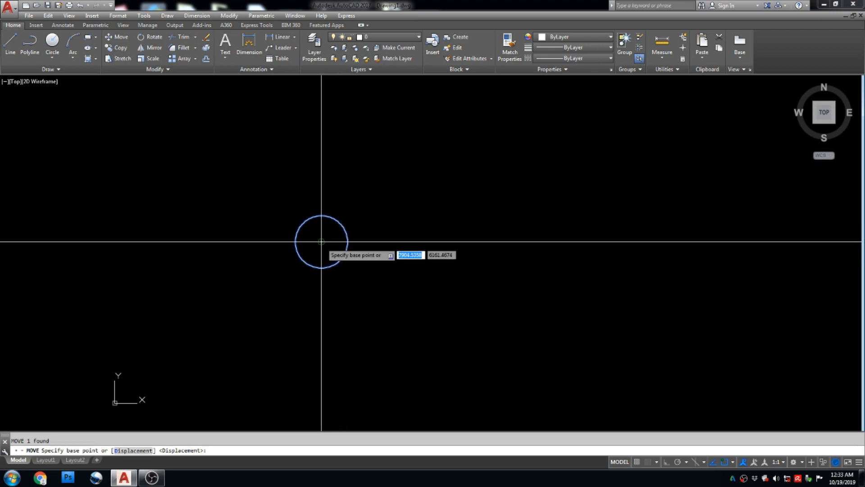
left_click(321, 242)
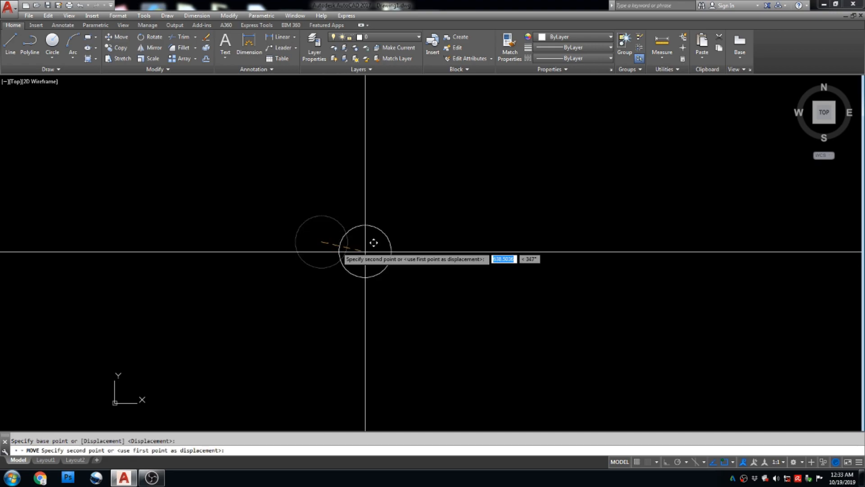
key("F8")
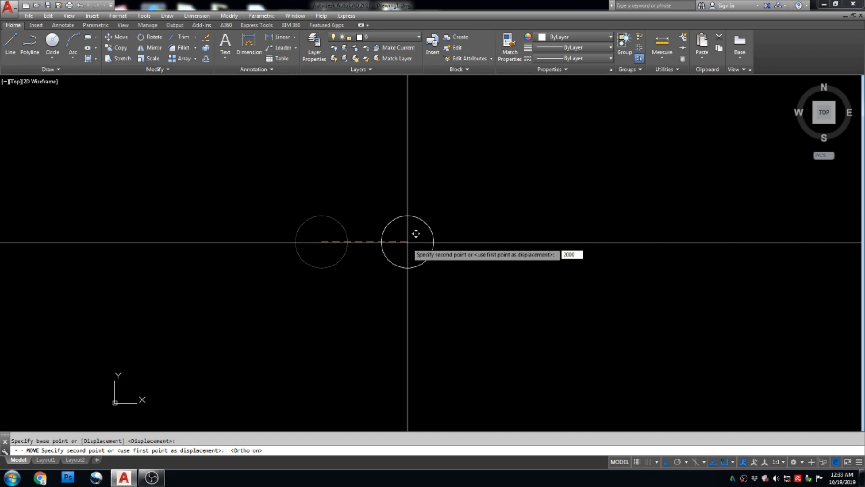
key("Return")
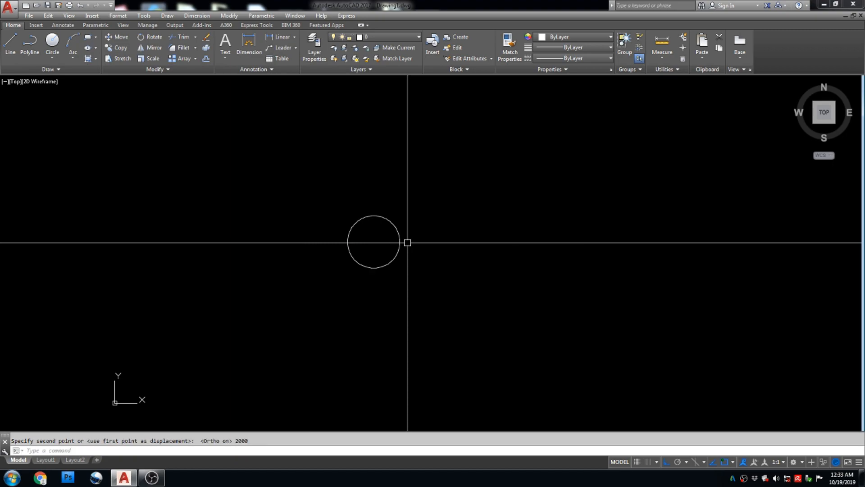
key("Escape")
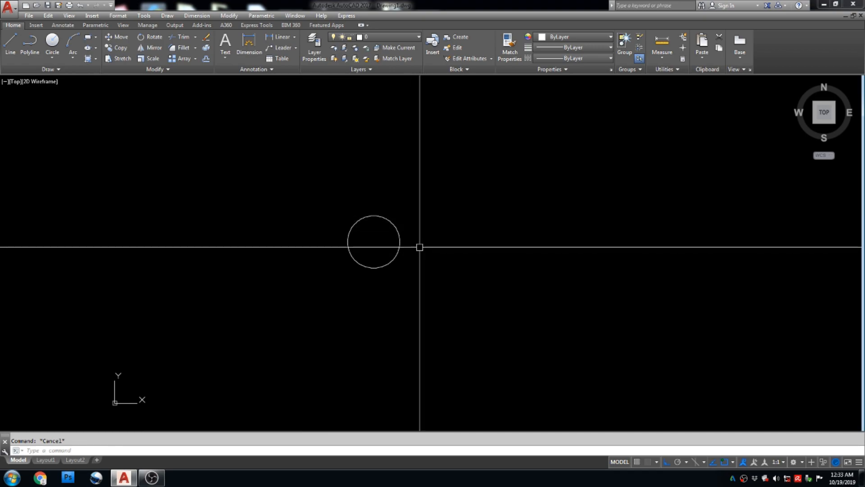
Select the circle again and move it by its center 2000 straight to the left.
middle_click_drag(437, 214, 474, 213)
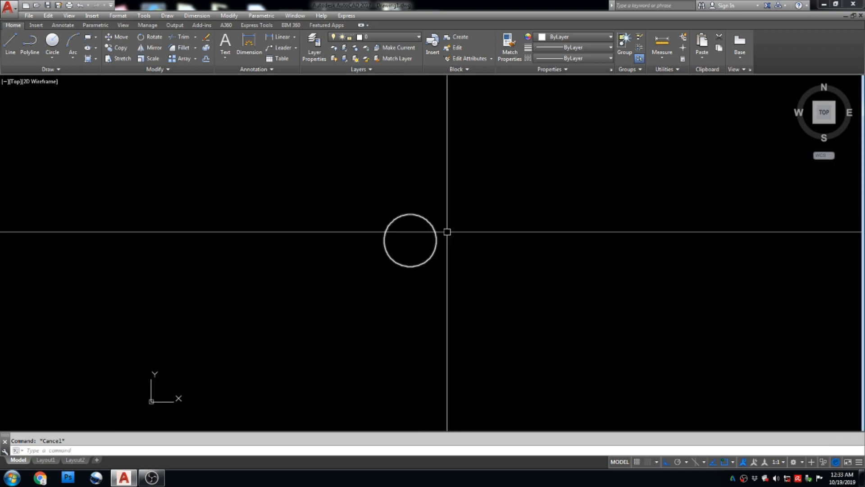
left_click(531, 182)
left_click(411, 284)
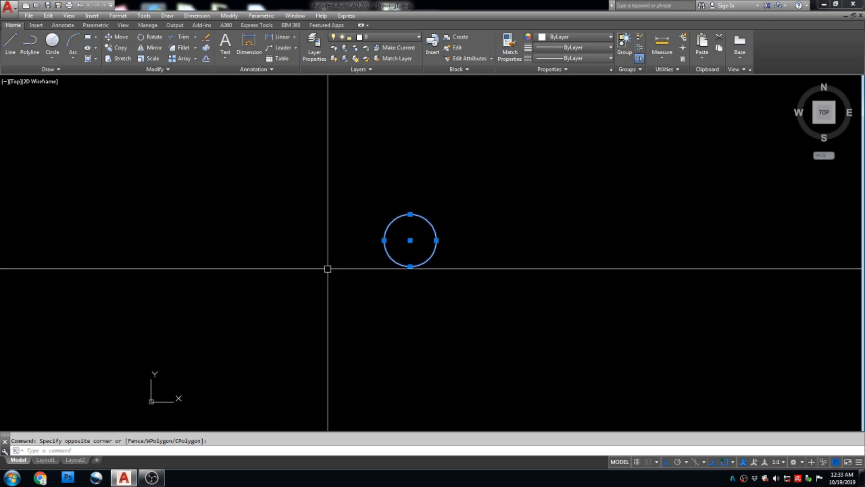
key("Return")
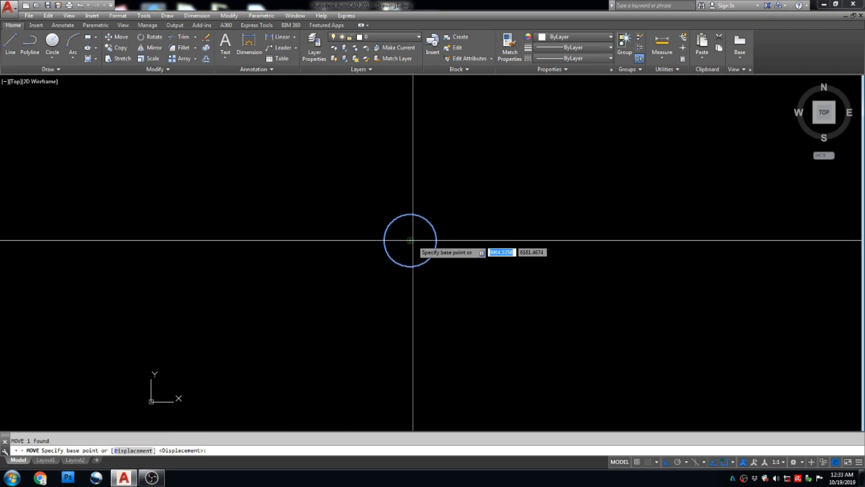
left_click(410, 240)
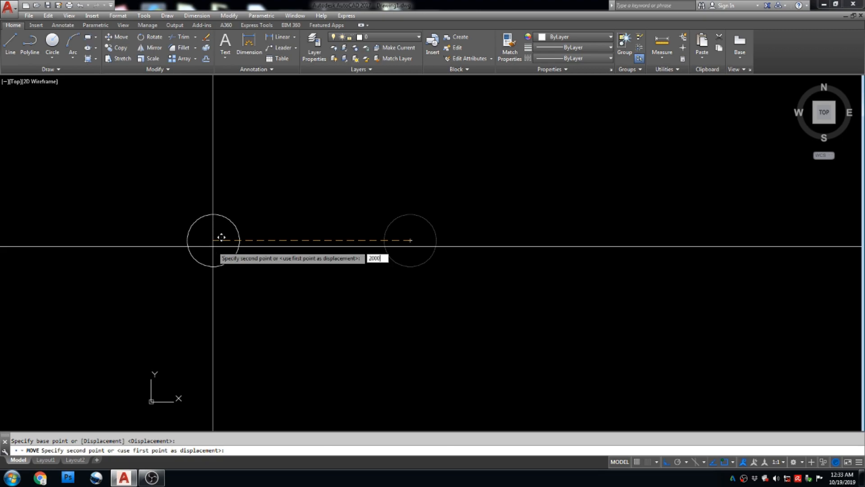
key("Return")
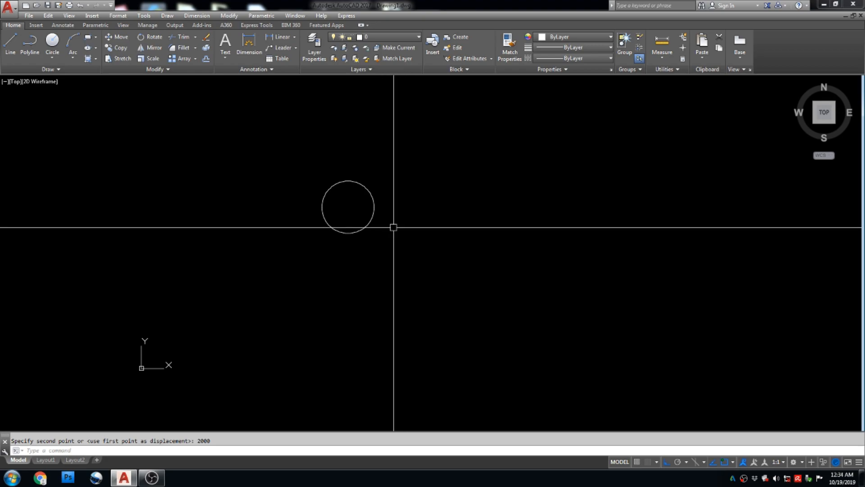
Copy the circle from its center 2000 horizontally to the right, with Ortho on, and end the Copy command.
scroll(393, 270, "down", 5)
scroll(390, 247, "up", 7)
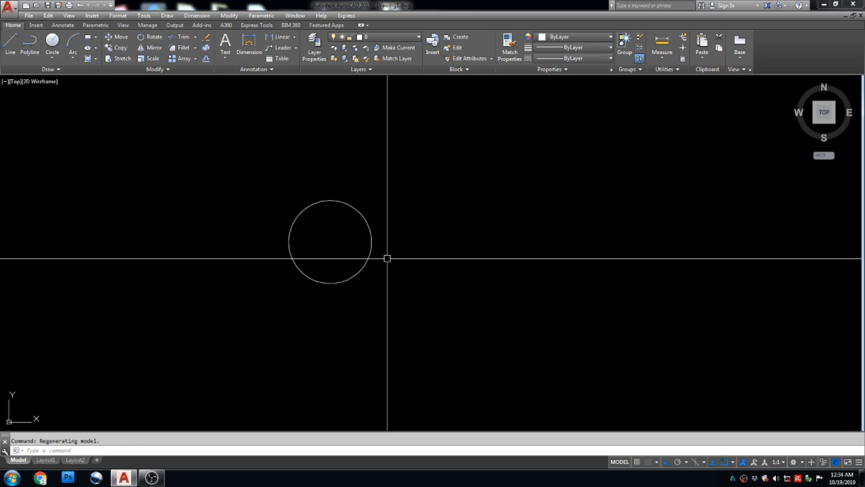
left_click(493, 157)
left_click(301, 336)
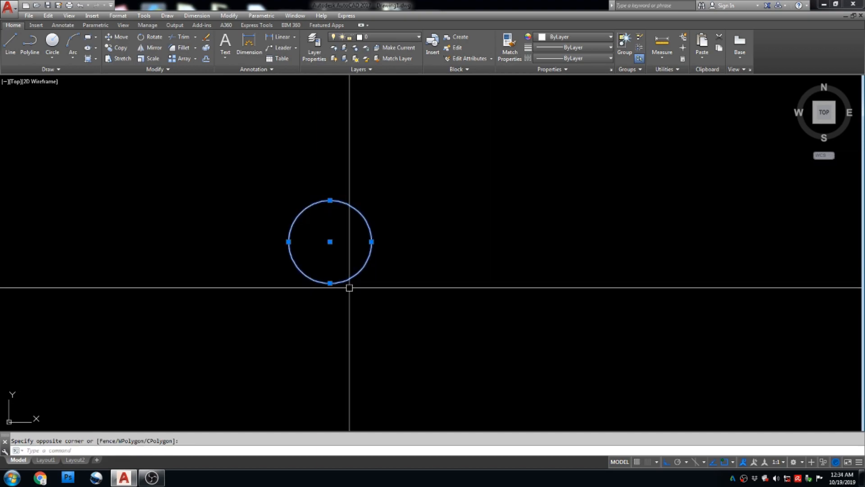
type("CO")
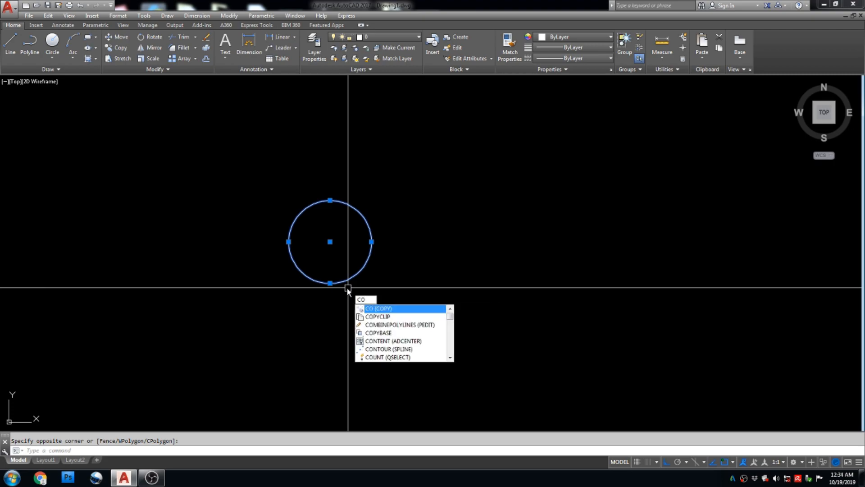
key("Return")
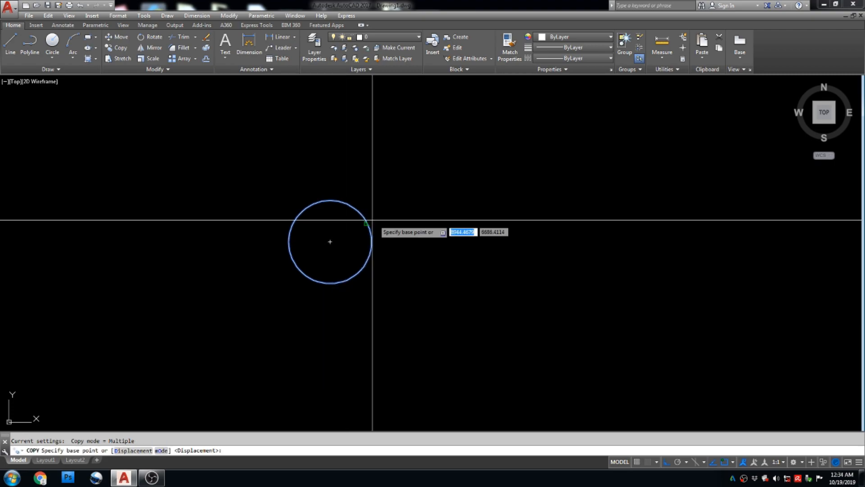
left_click(329, 242)
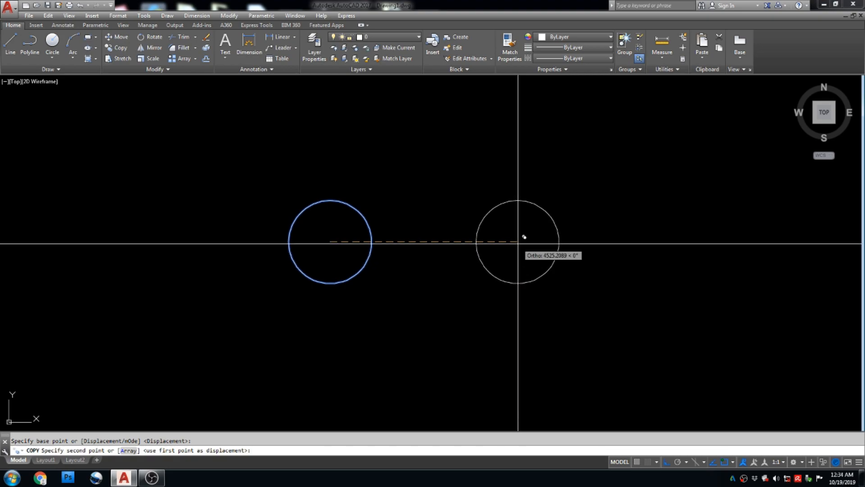
key("F8")
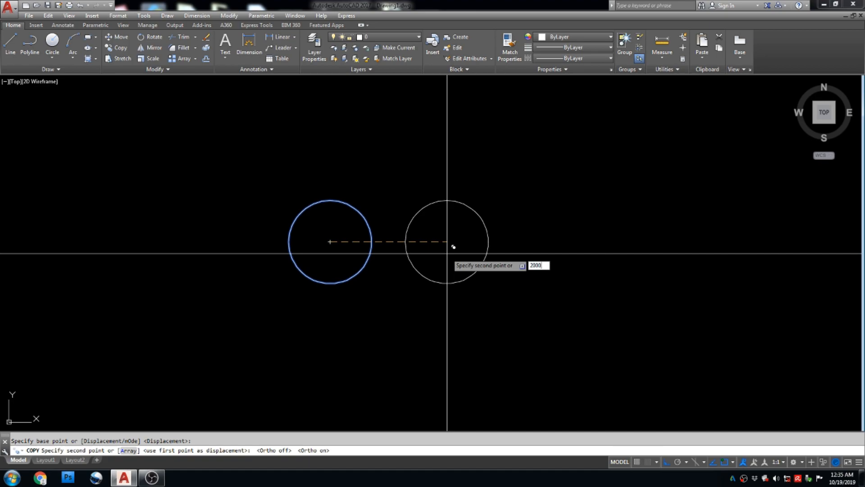
key("Escape")
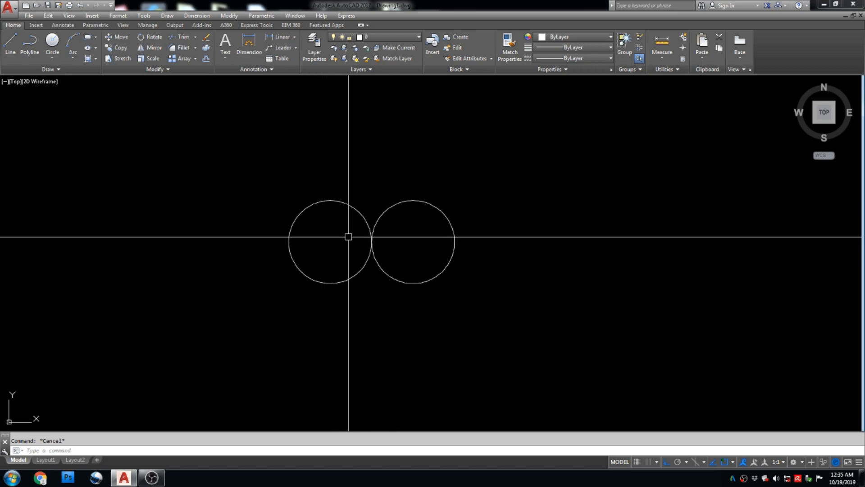
Copy the right-hand circle of the touching pair 6000 horizontally to the right.
middle_click_drag(361, 228, 270, 209)
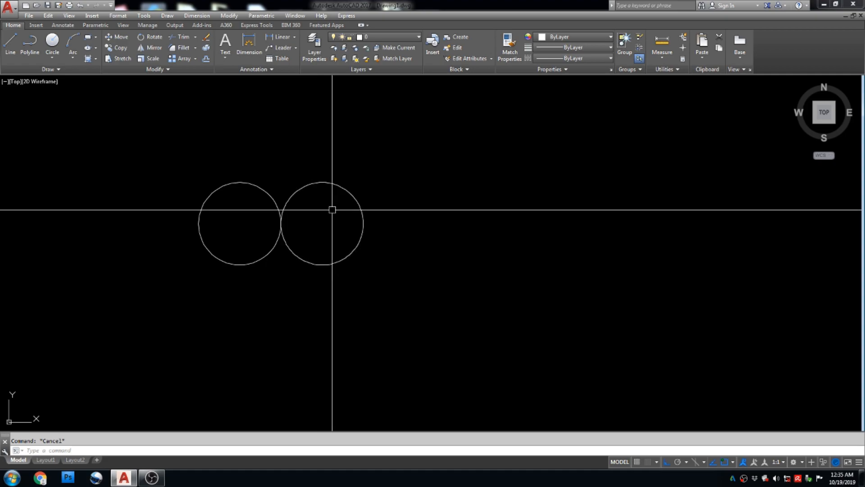
left_click(390, 154)
left_click(340, 228)
type("co")
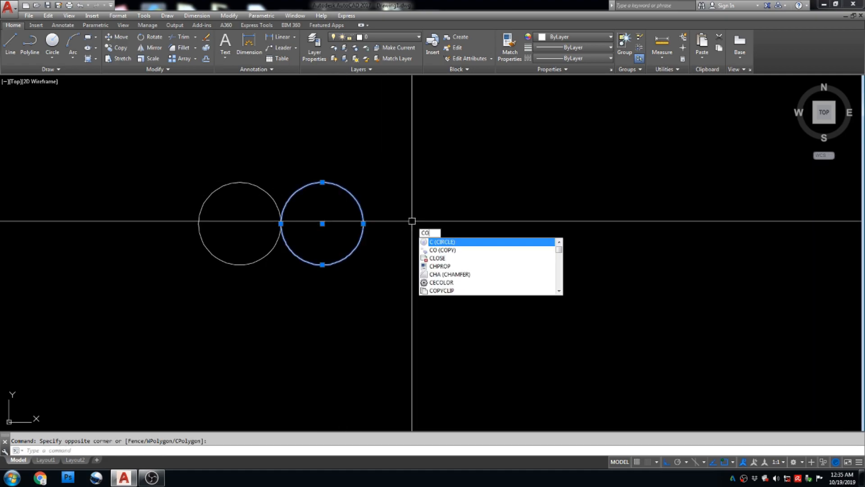
key("Return")
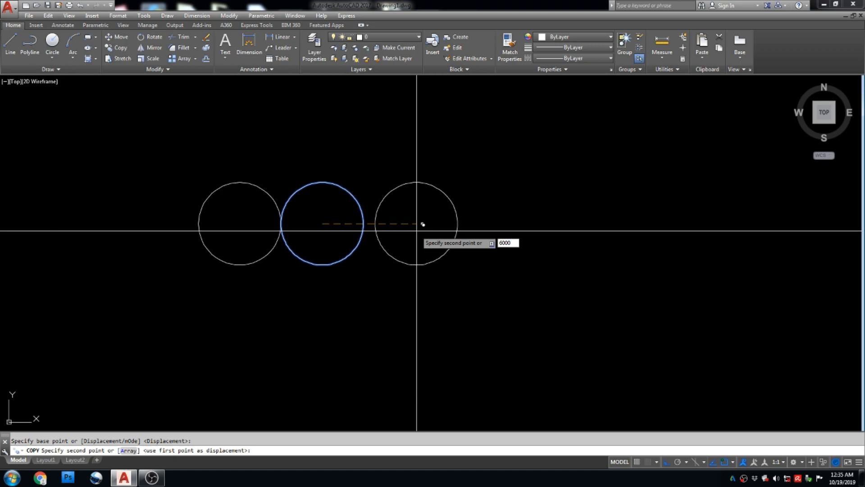
key("Escape")
middle_click_drag(437, 210, 448, 286)
scroll(433, 268, "up", 2)
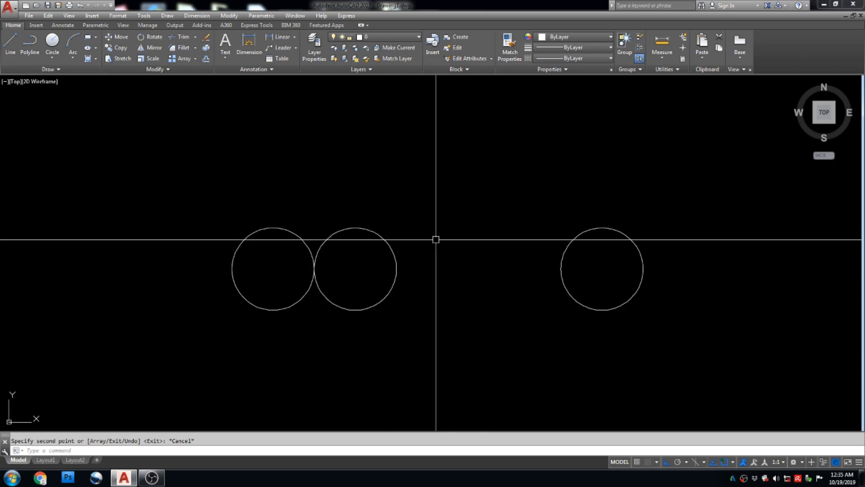
With Ortho off, copy the middle circle by its center to 14 free spots scattered around the three existing circles.
scroll(446, 258, "down", 3)
scroll(436, 265, "up", 2)
key("Escape")
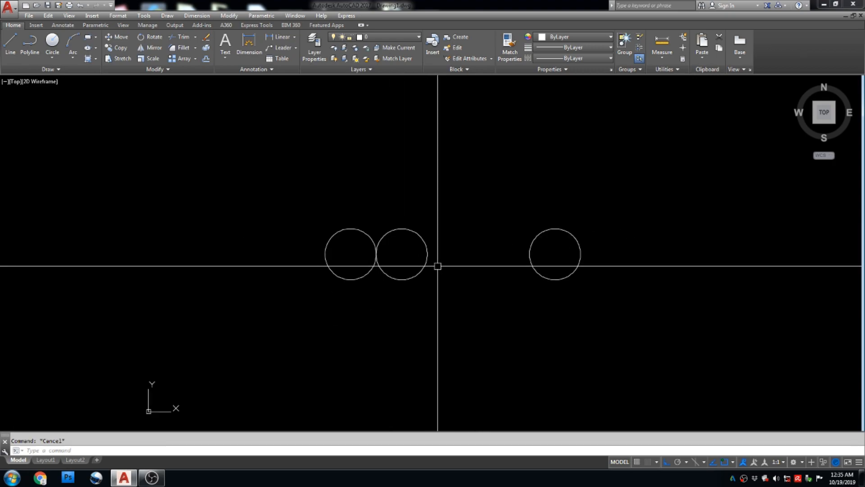
left_click(476, 199)
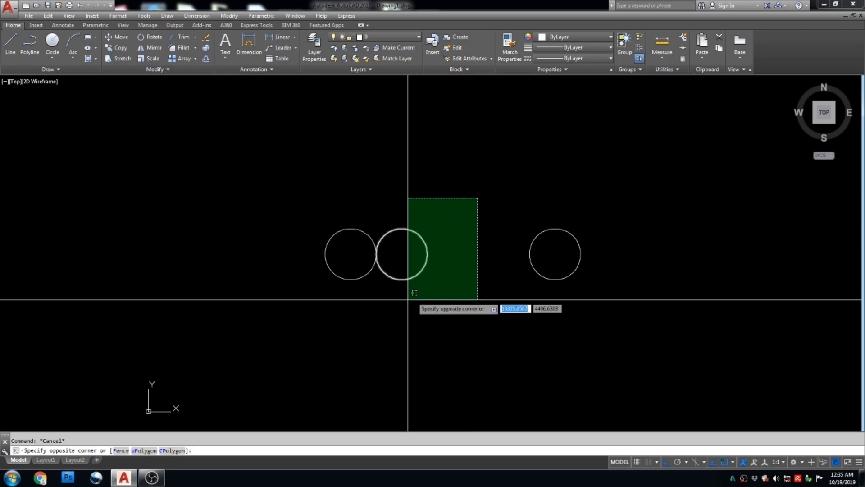
left_click(425, 301)
type("co")
key("Return")
left_click(402, 254)
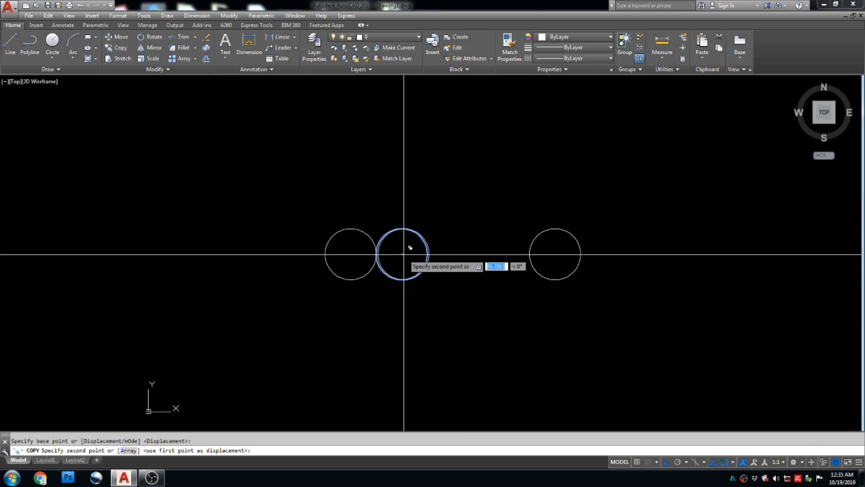
key("F8")
left_click(490, 168)
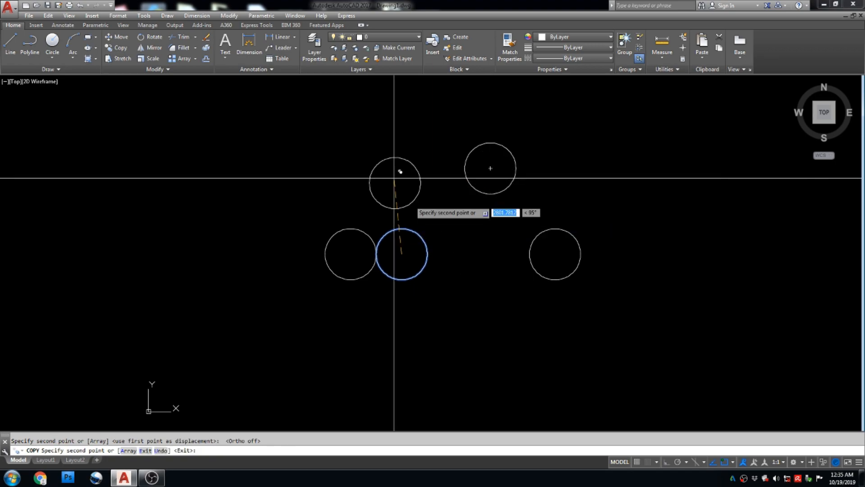
left_click(367, 150)
left_click(254, 190)
left_click(260, 305)
left_click(365, 356)
left_click(468, 298)
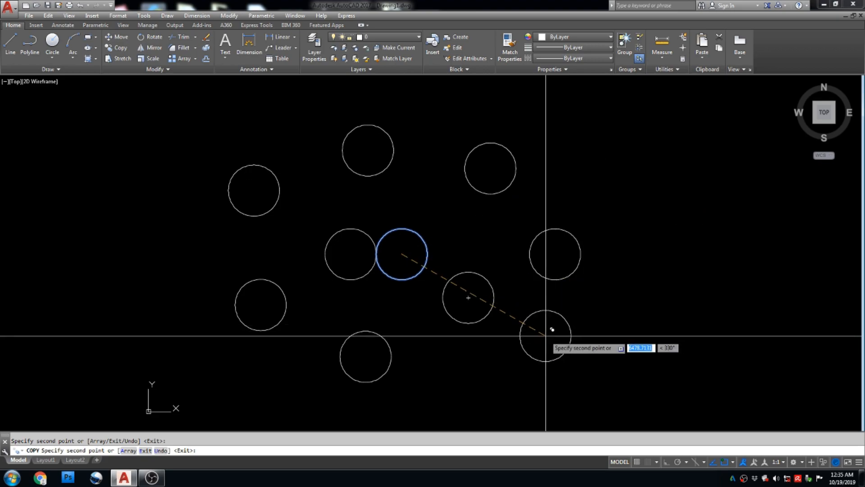
left_click(548, 336)
left_click(598, 173)
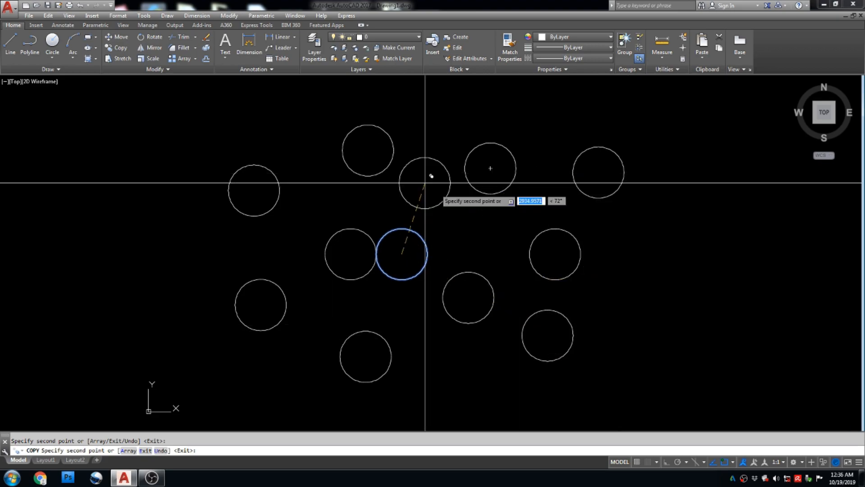
left_click(313, 192)
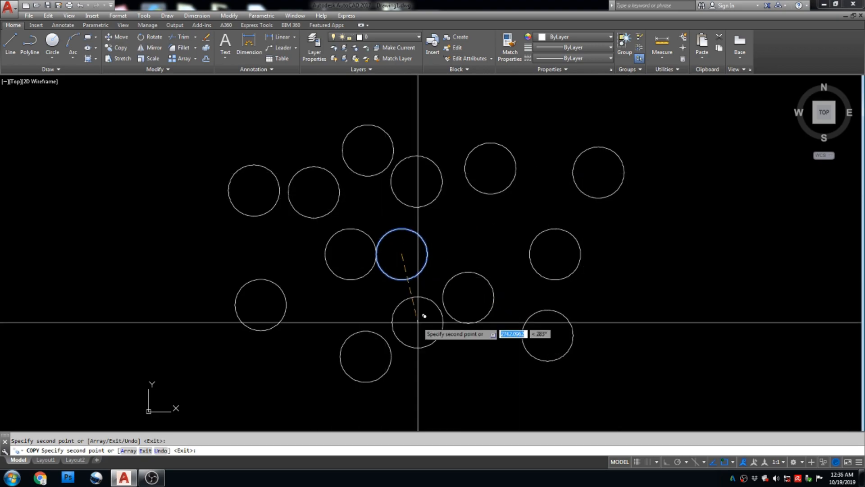
left_click(431, 351)
left_click(171, 242)
left_click(188, 314)
left_click(683, 274)
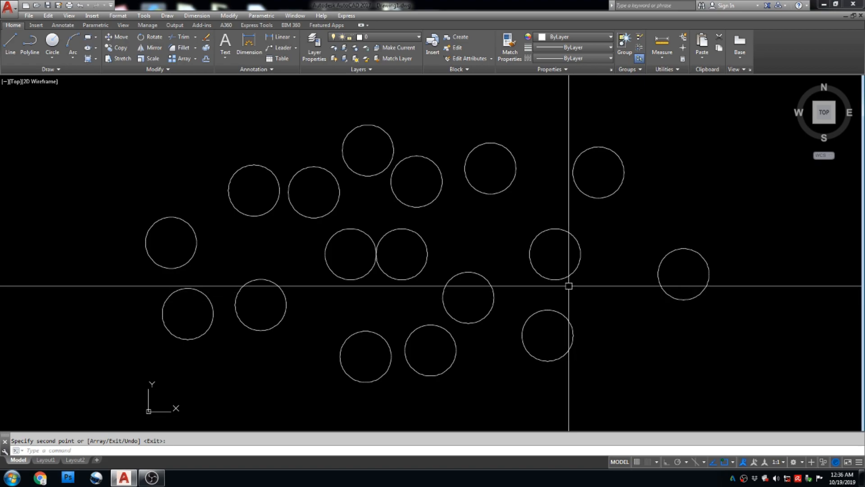
Draw a 3000 long horizontal polyline segment below the scattered circles, with Ortho on, and end the command.
scroll(425, 232, "down", 4)
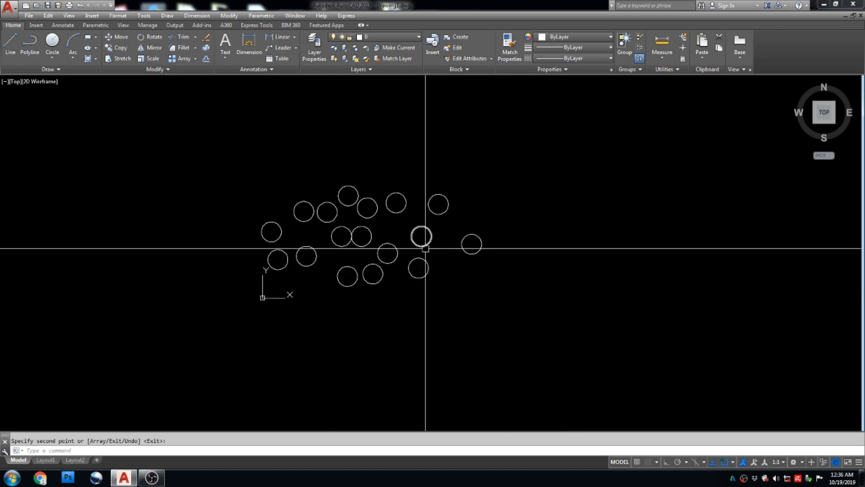
left_click(413, 223)
middle_click_drag(413, 223, 407, 232)
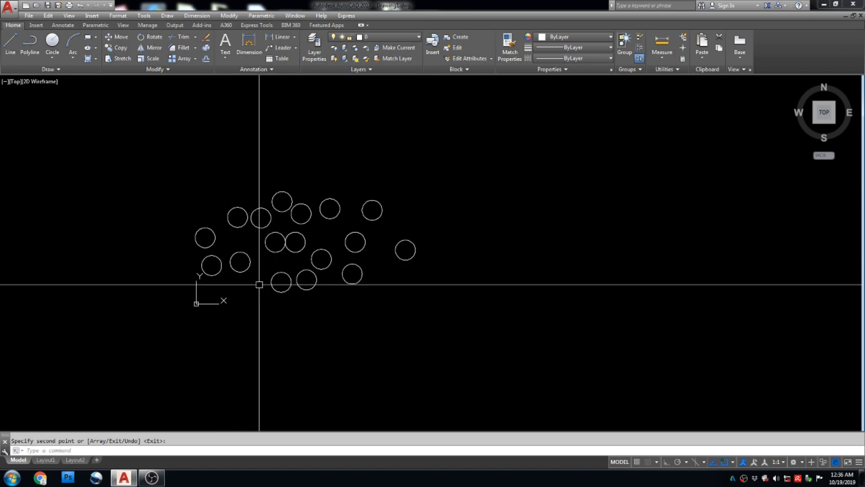
mouse_move(296, 284)
middle_mouse_down()
mouse_move(346, 273)
mouse_move(362, 252)
middle_mouse_up()
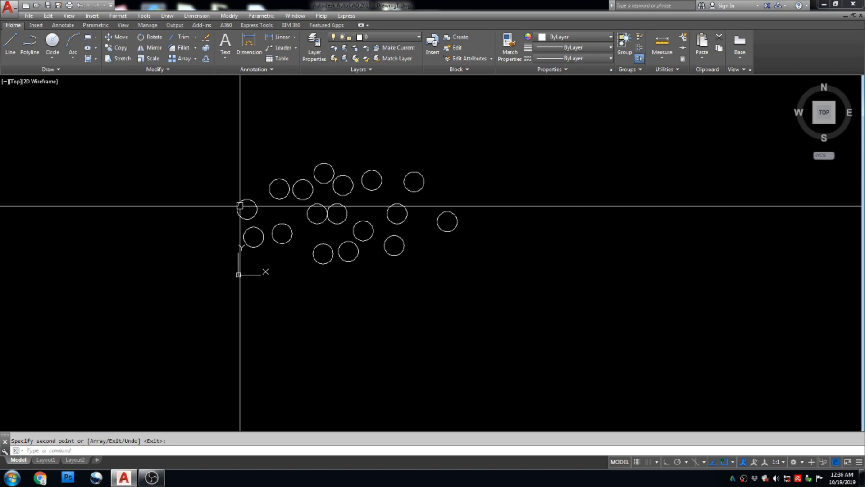
middle_click_drag(322, 267, 345, 190)
middle_click_drag(328, 158, 331, 184)
key("Escape")
type("pl")
key("Return")
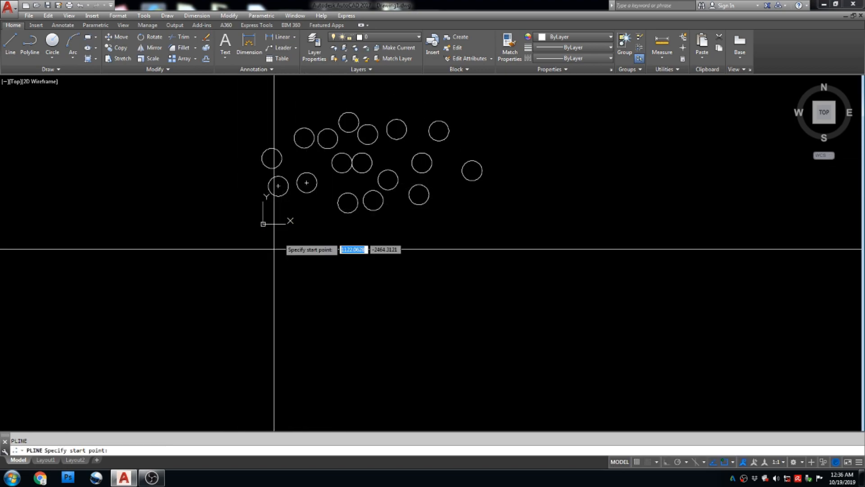
left_click(267, 269)
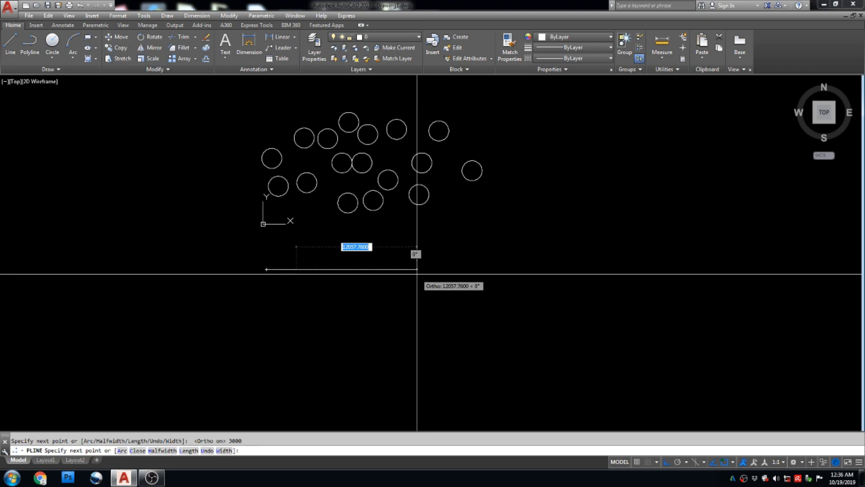
key("Escape")
Draw a 3000 by 1000 rectangle from a corner just below the polyline's left end.
scroll(290, 272, "up", 4)
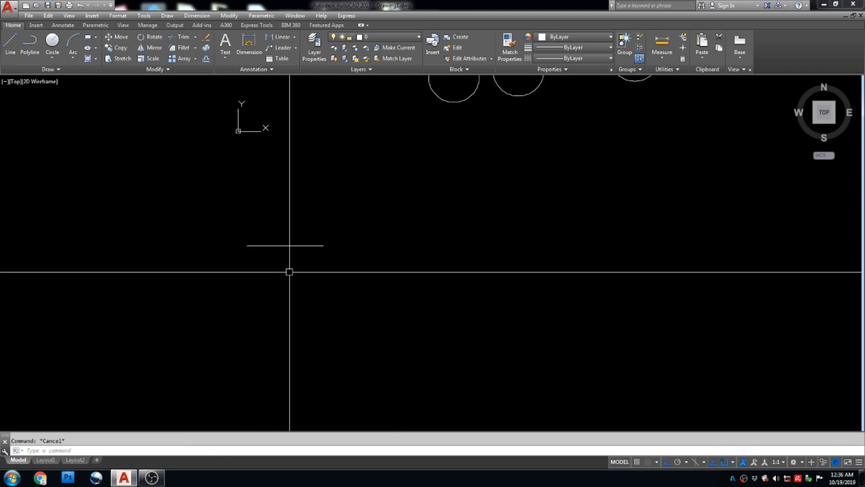
scroll(390, 255, "down", 3)
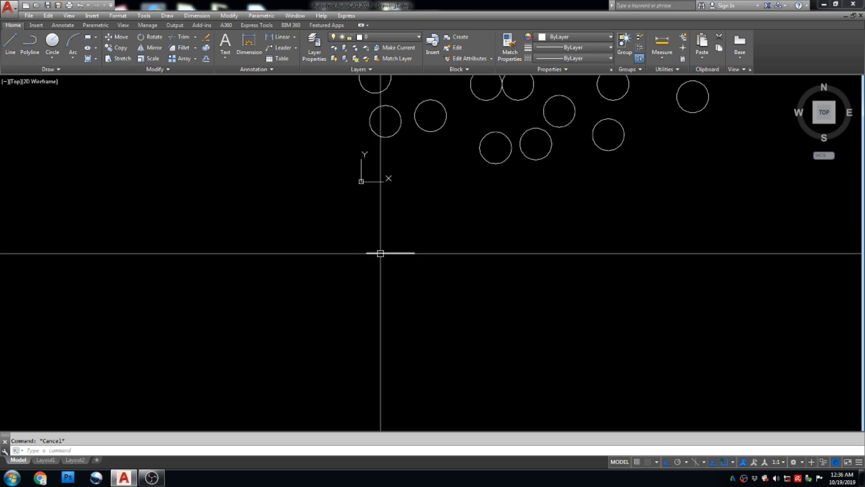
scroll(388, 266, "up", 2)
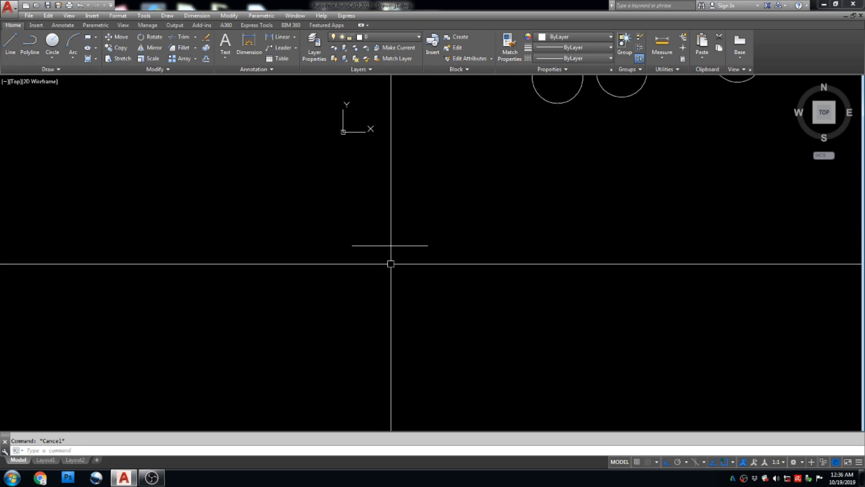
key("Return")
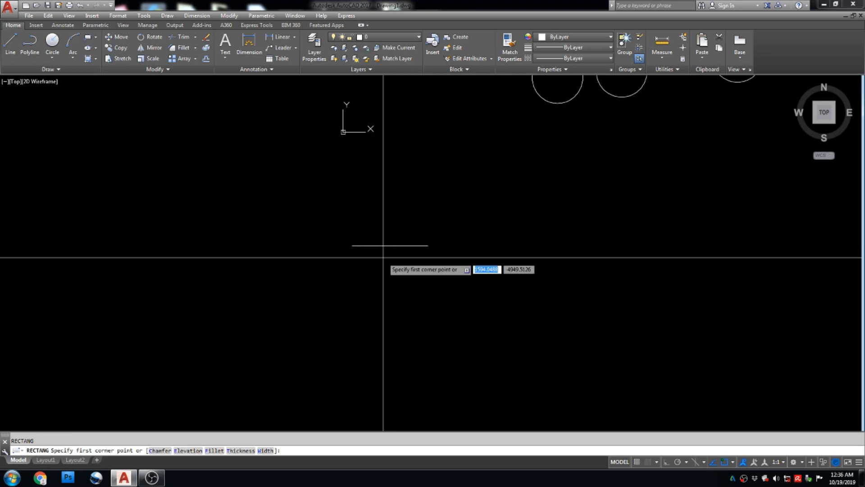
left_click(353, 269)
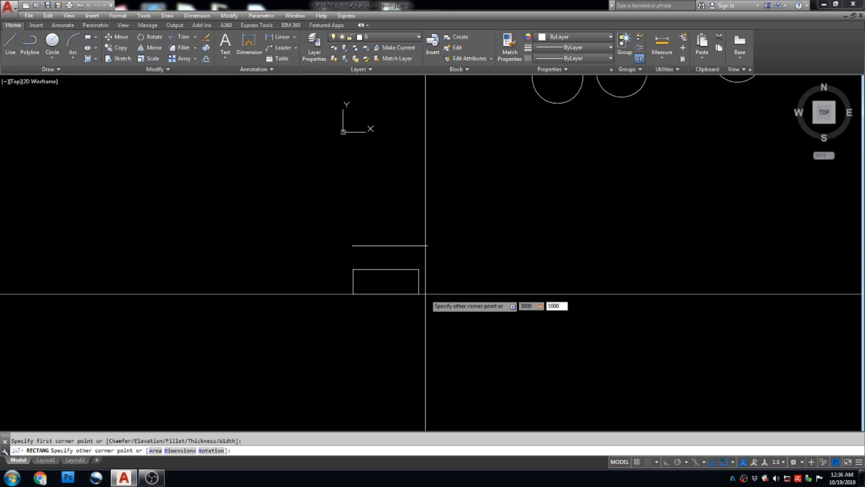
key("Escape")
Move the rectangle in two moves so it sits just below the polyline, roughly lined up with its ends.
scroll(432, 268, "up", 6)
left_click(443, 234)
left_click(382, 270)
type("m")
key("Return")
left_click(498, 180)
left_click(477, 239)
scroll(577, 154, "down", 6)
left_click(575, 158)
left_click(520, 203)
key("Return")
left_click(563, 205)
scroll(564, 134, "up", 4)
key("Escape")
scroll(492, 194, "down", 2)
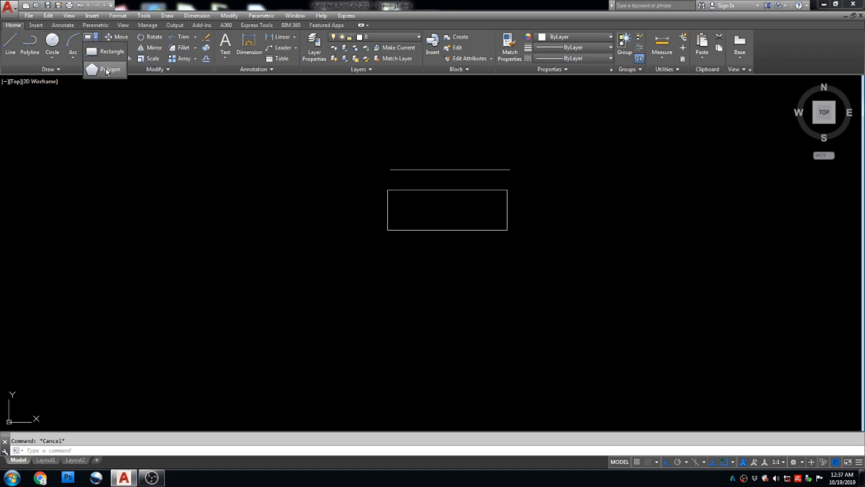
Draw an 8-sided polygon below the rectangle, inscribed in a circle of radius 1000.
left_click(107, 70)
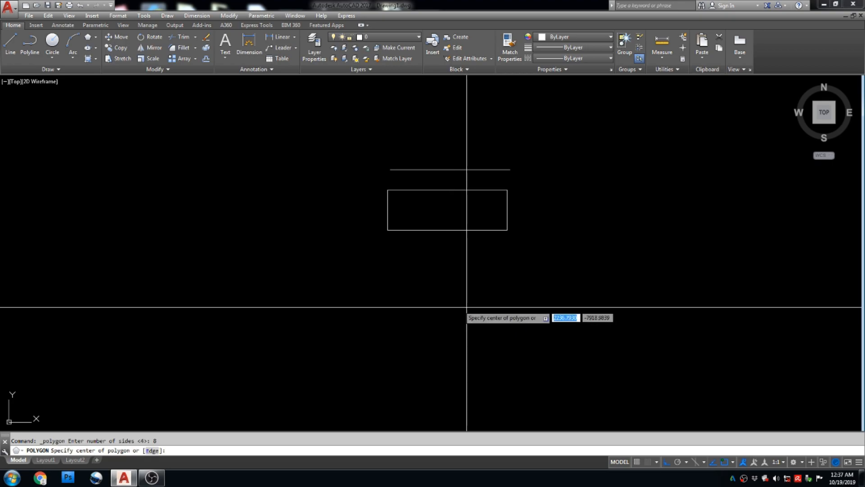
left_click(445, 315)
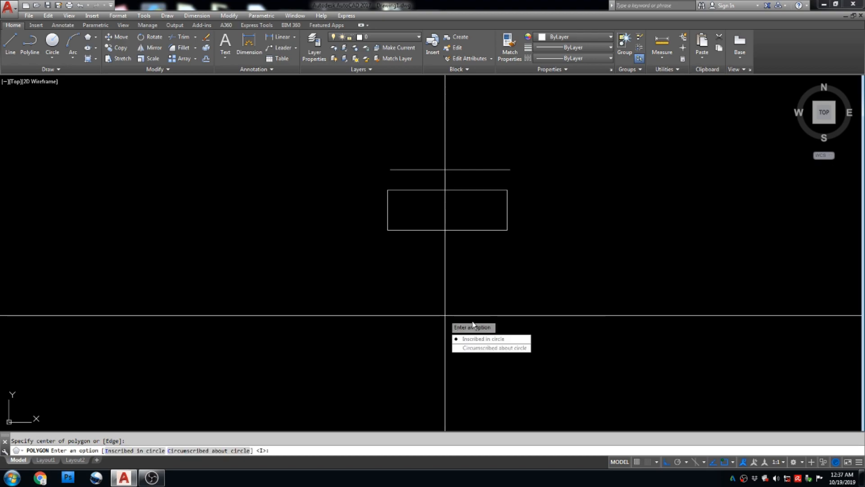
left_click(485, 339)
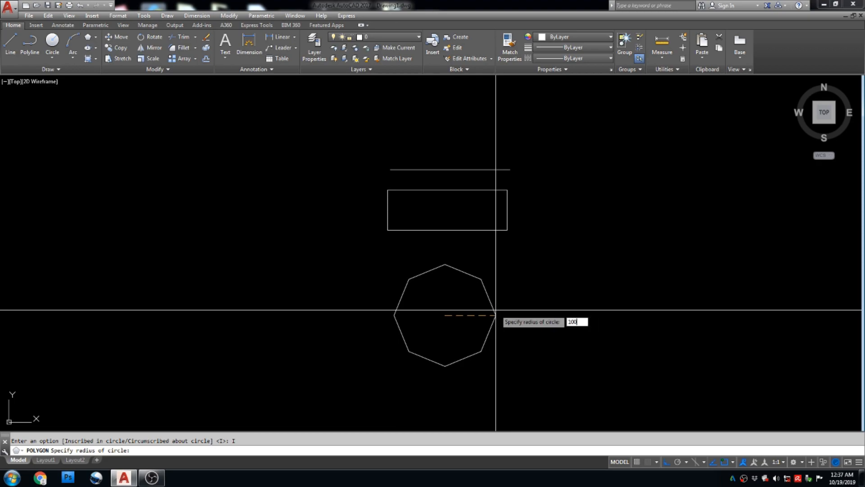
type("1000")
key("Return")
key("Escape")
Move the rectangle slightly straight down, to about midway between the line and the octagon.
scroll(489, 284, "down", 4)
scroll(489, 284, "up", 2)
left_click(518, 212)
left_click(454, 233)
type("m")
key("Return")
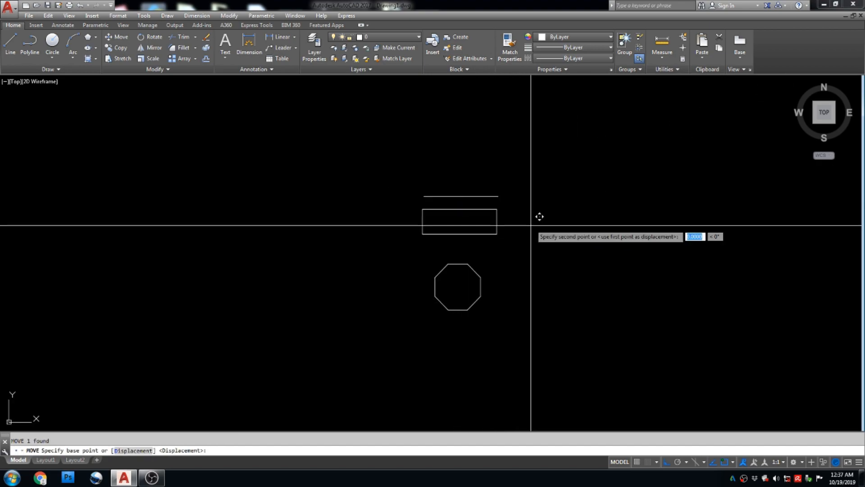
left_click(539, 216)
key("Escape")
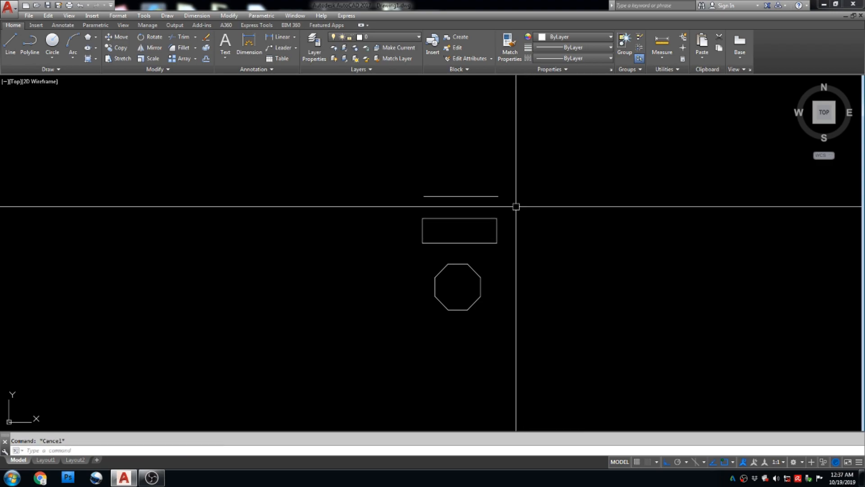
middle_click_drag(512, 207, 494, 202)
scroll(392, 259, "down", 4)
scroll(372, 255, "up", 4)
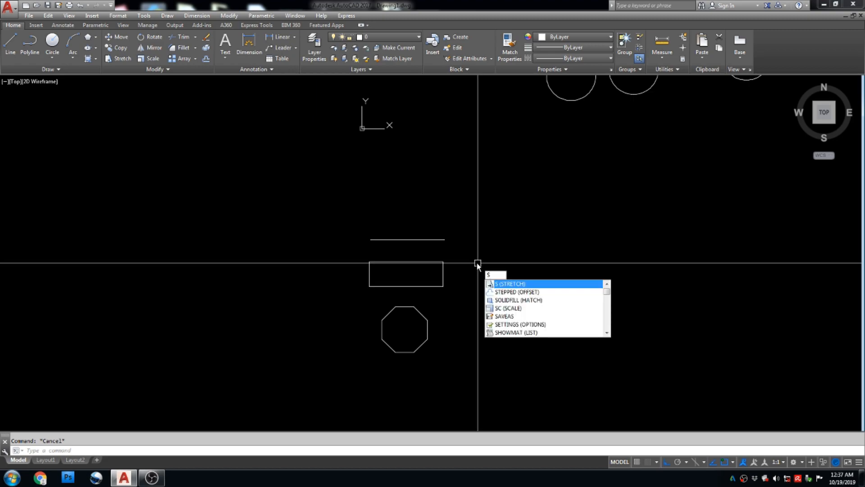
key("Return")
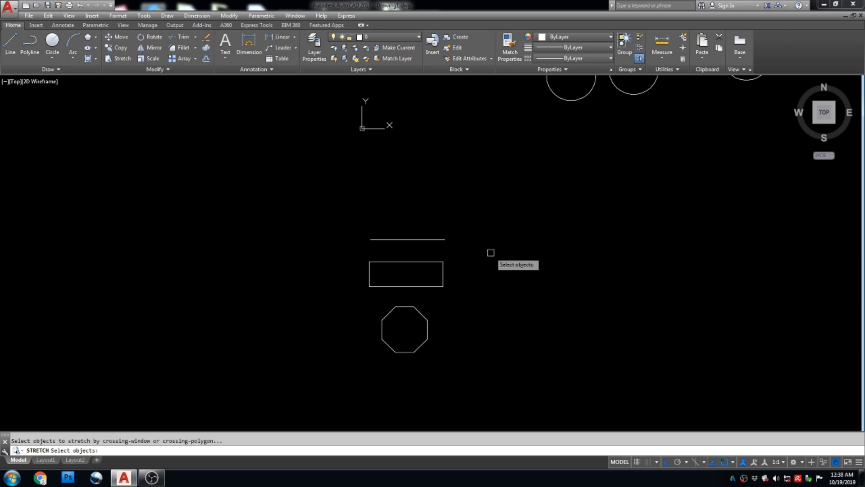
key("Escape")
scroll(441, 267, "up", 4)
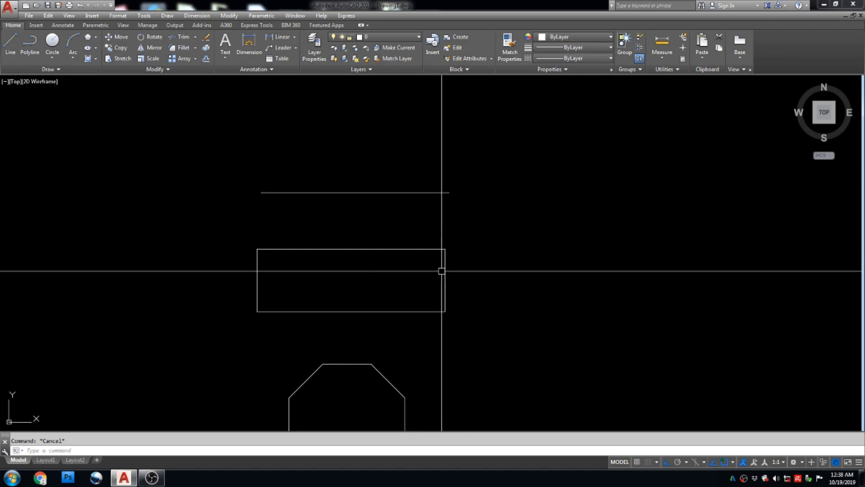
Select the line's right half with a crossing window and stretch its right endpoint 3000 horizontally to the right.
scroll(474, 196, "down", 4)
scroll(469, 186, "up", 2)
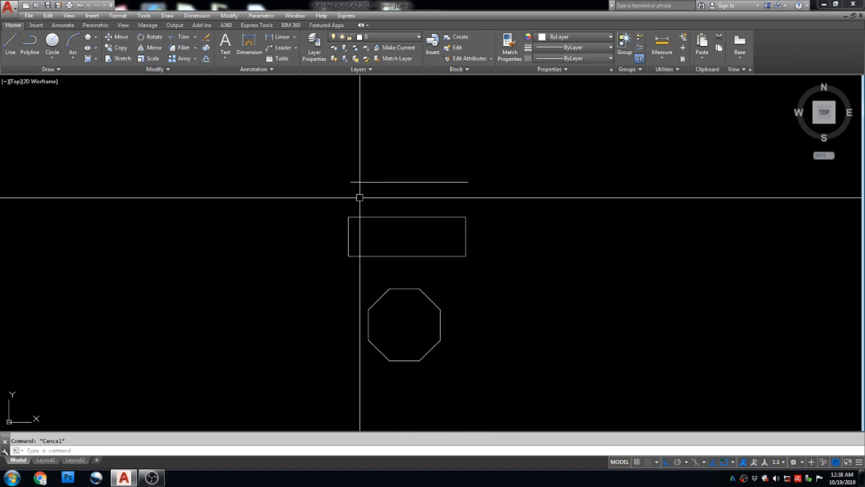
left_click(599, 128)
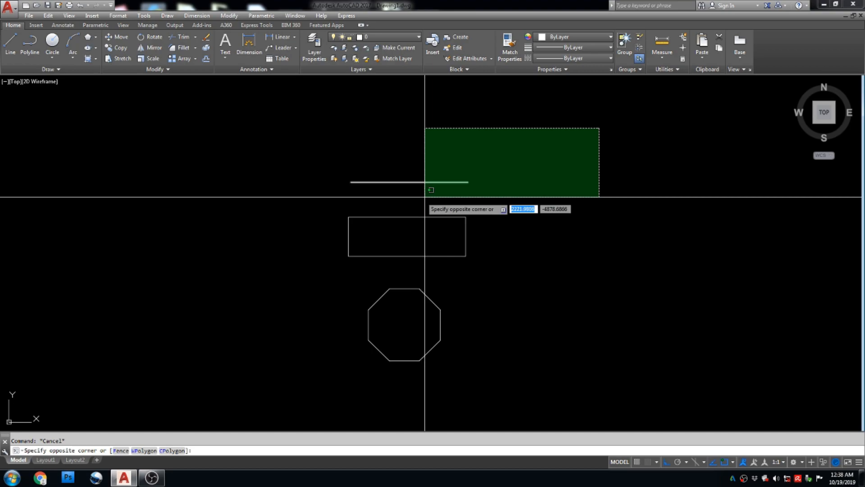
left_click(419, 196)
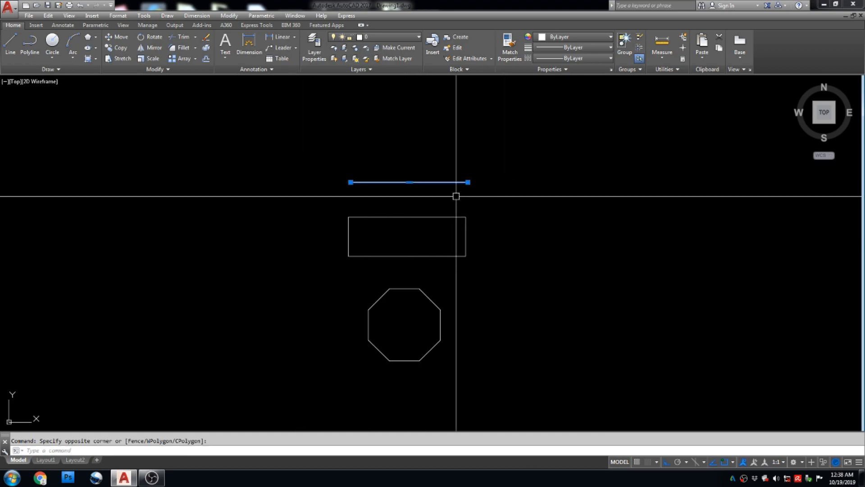
scroll(467, 195, "up", 2)
scroll(480, 207, "down", 2)
scroll(482, 207, "up", 1)
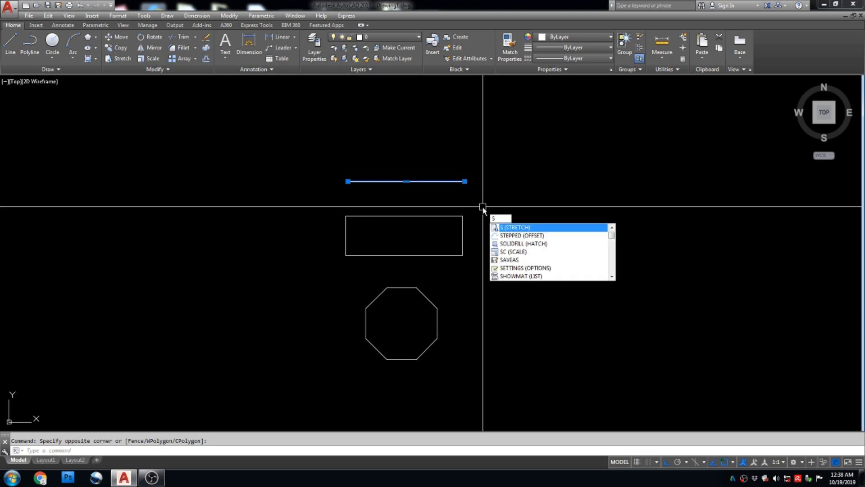
key("Return")
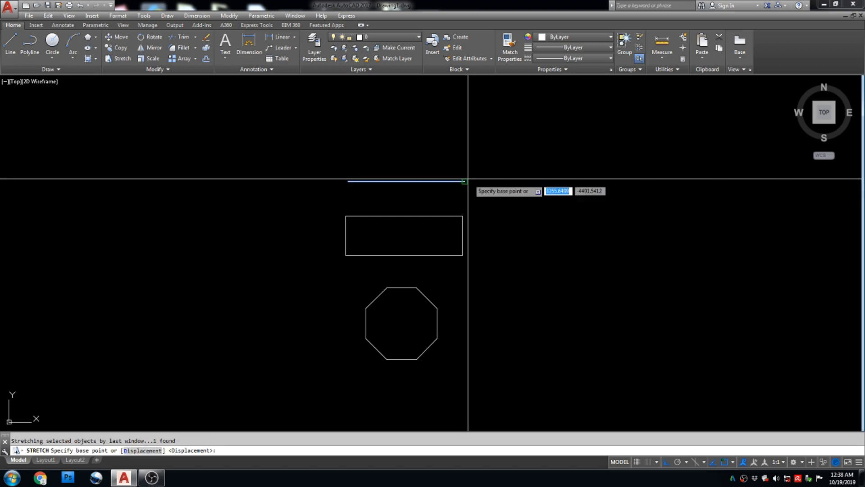
left_click(464, 181)
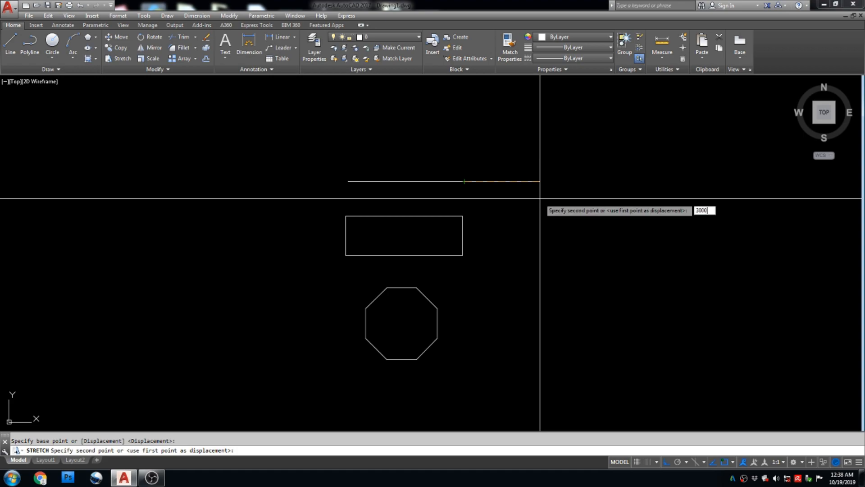
key("Return")
key("Escape")
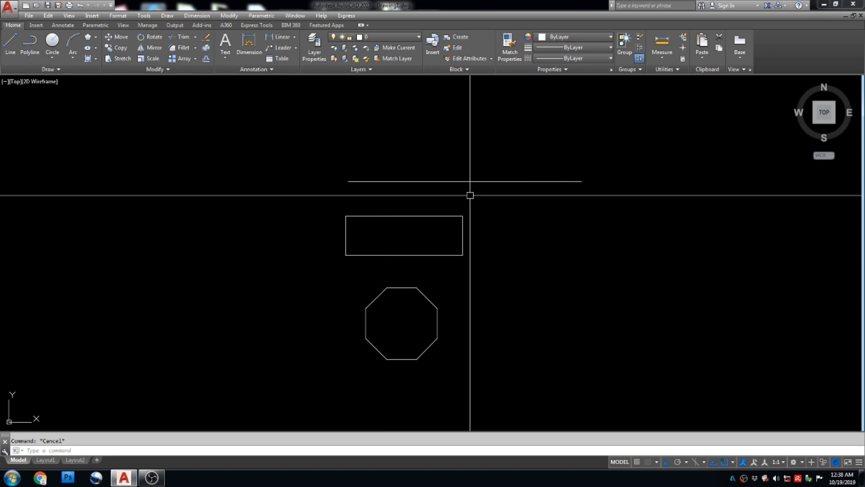
Stretch the rectangle's right side by its midpoint freely to the right, stopping short of the upper line's right end.
middle_click_drag(552, 203, 550, 188)
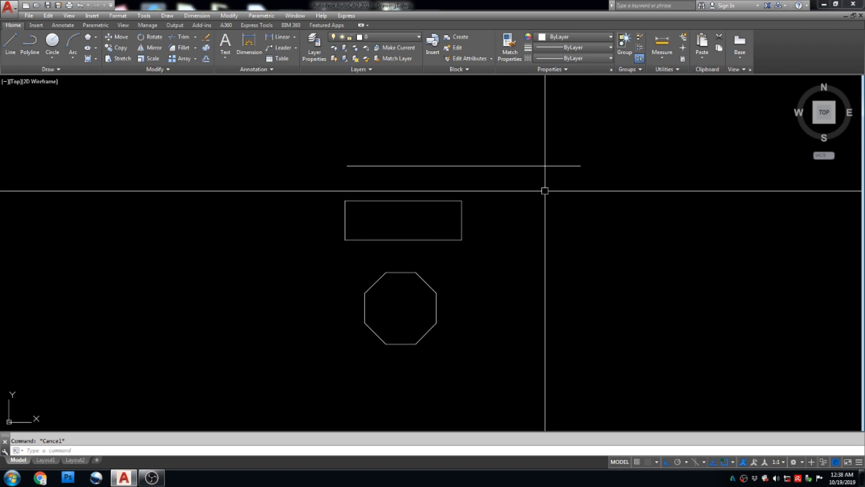
mouse_move(553, 197)
middle_mouse_down()
mouse_move(500, 189)
mouse_move(437, 208)
mouse_move(454, 199)
middle_mouse_up()
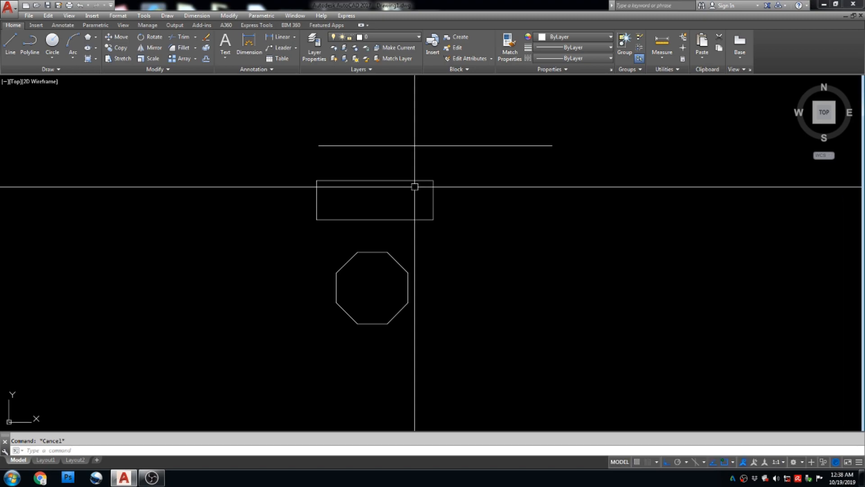
scroll(419, 190, "up", 2)
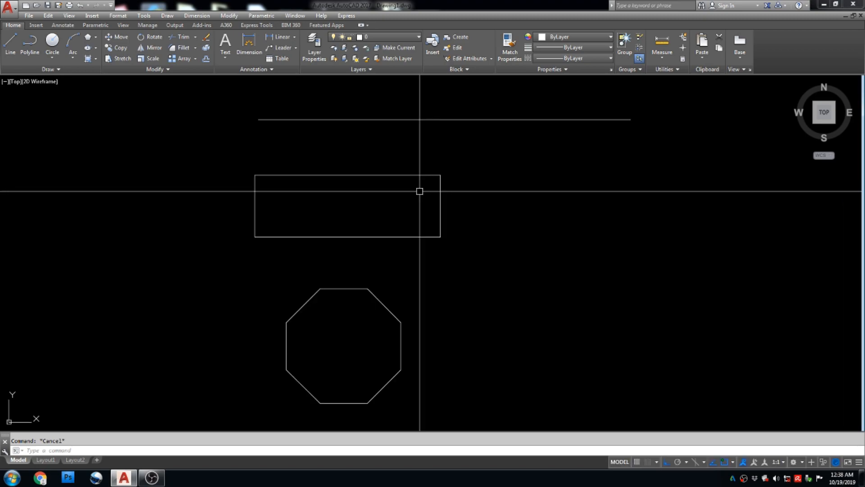
left_click(563, 145)
left_click(416, 260)
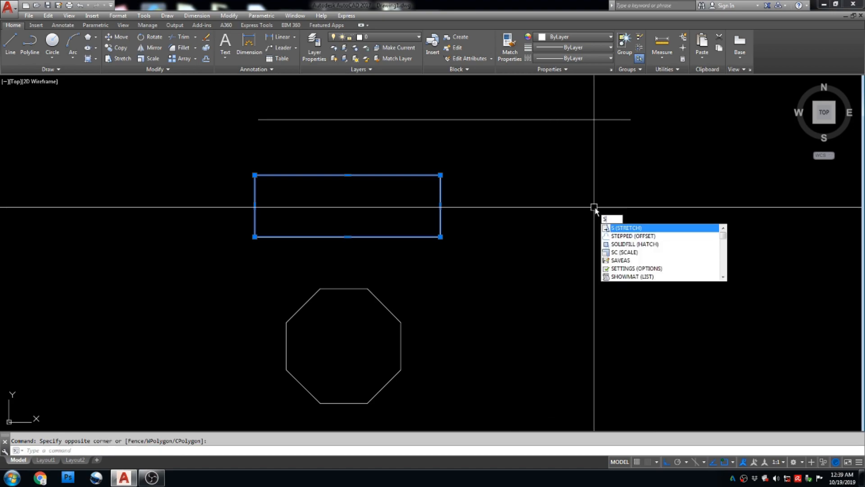
key("Return")
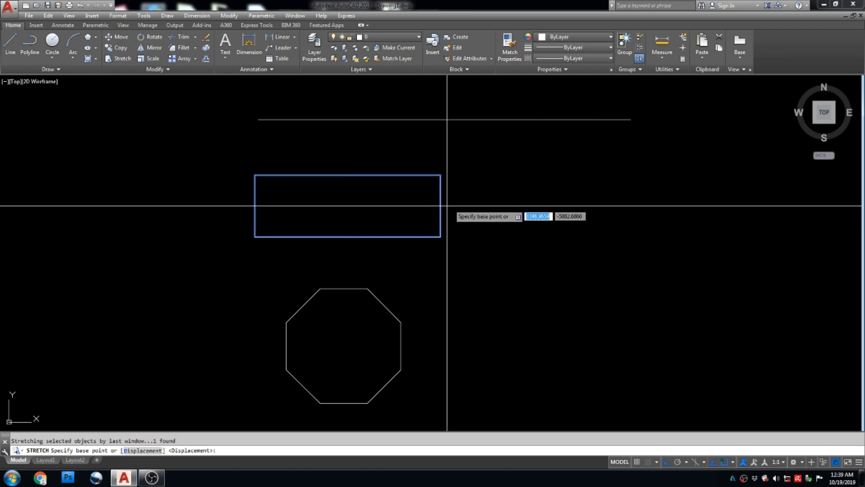
left_click(440, 206)
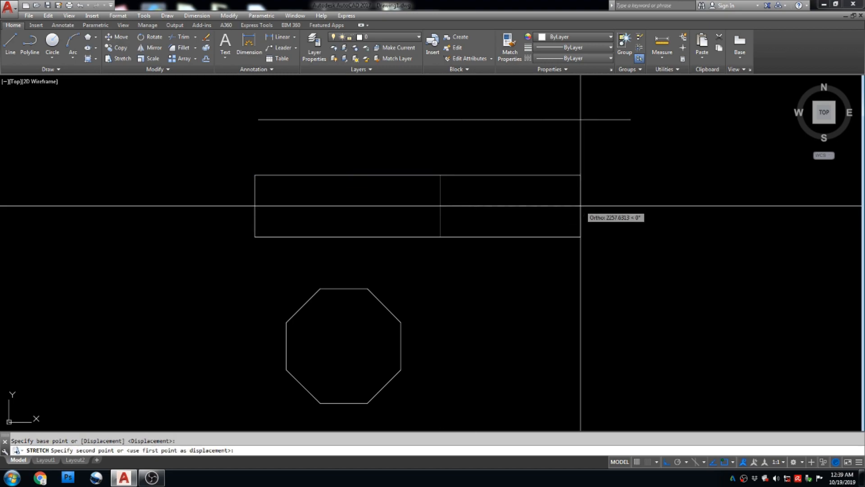
left_click(545, 206)
key("Escape")
With Ortho off, stretch only the rectangle's lower-right corner about 1540 down and right at 331°, directly below the upper line's right end.
middle_click_drag(506, 248, 388, 245)
scroll(393, 247, "up", 2)
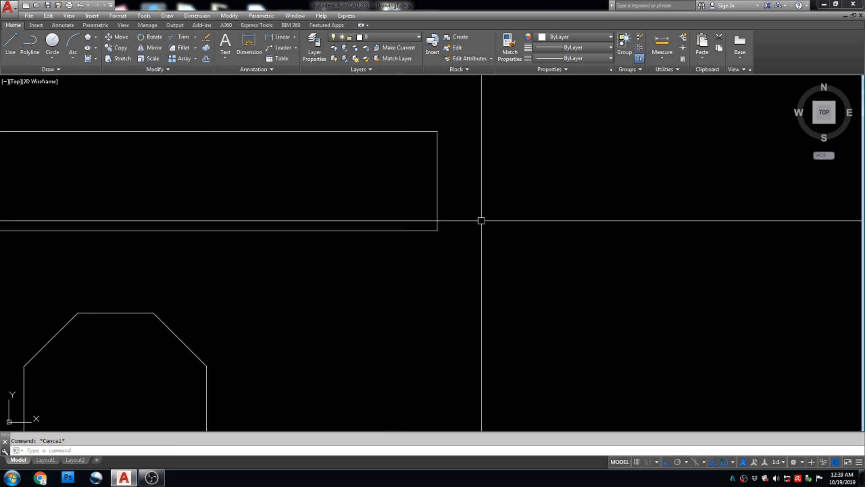
left_click(558, 183)
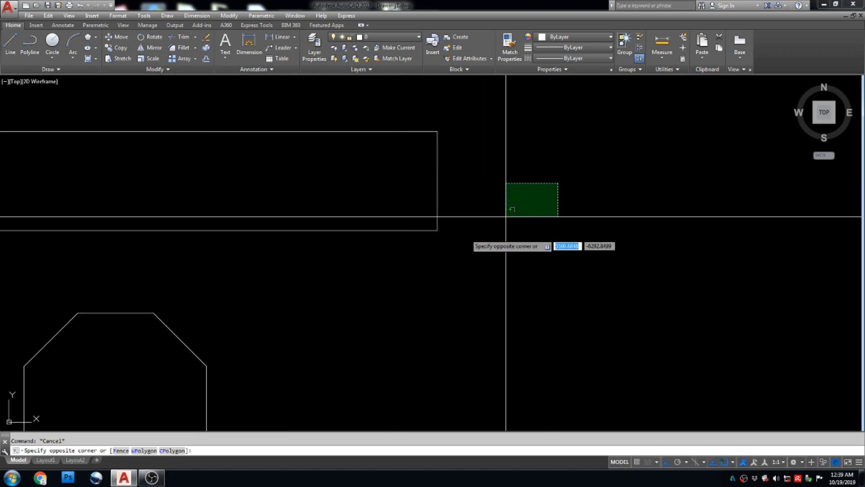
key("Escape")
left_click(530, 193)
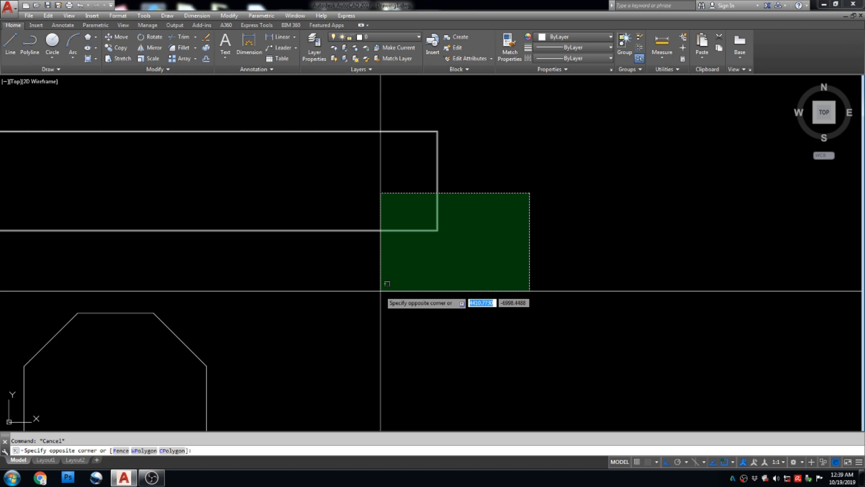
left_click(381, 291)
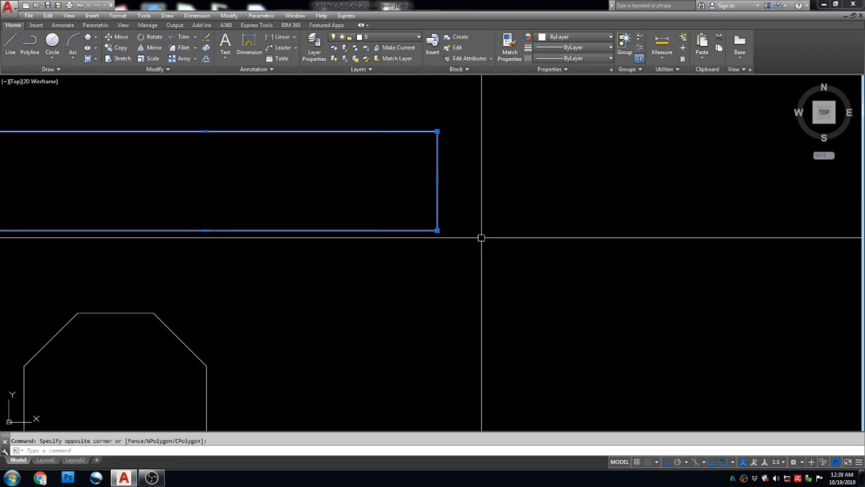
key("Return")
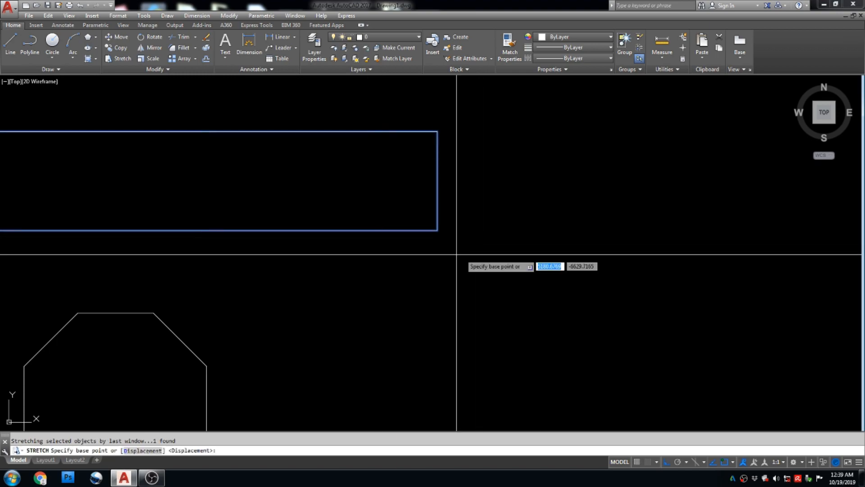
left_click(437, 230)
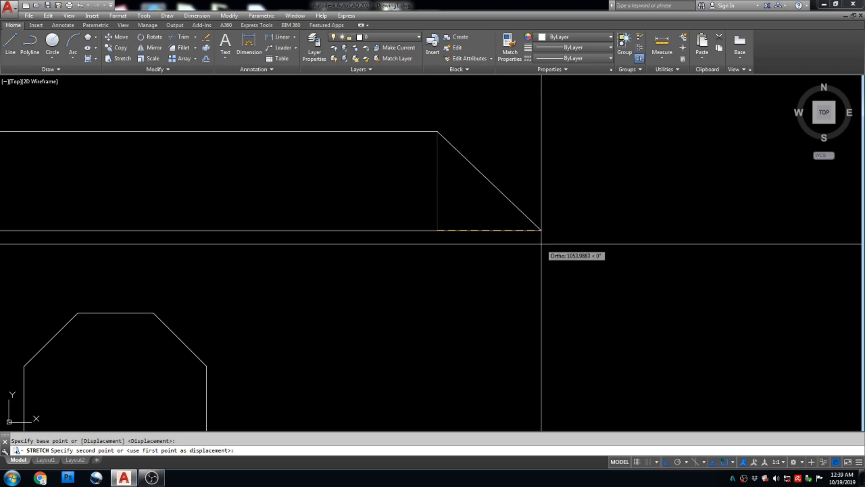
key("F8")
scroll(532, 239, "down", 5)
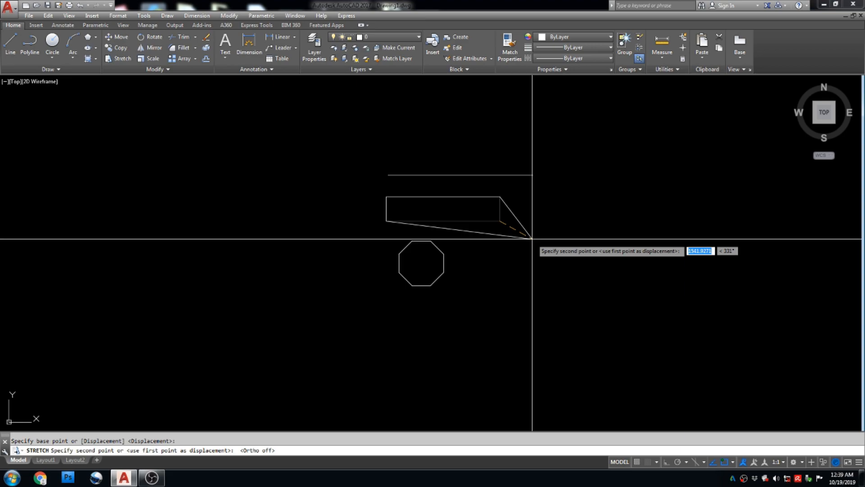
left_click(532, 239)
Try stretching only the octagon's right vertical side by its midpoint horizontally to the right, with Ortho on.
middle_click_drag(478, 259, 468, 236)
scroll(466, 236, "up", 4)
scroll(366, 209, "up", 2)
scroll(414, 218, "down", 2)
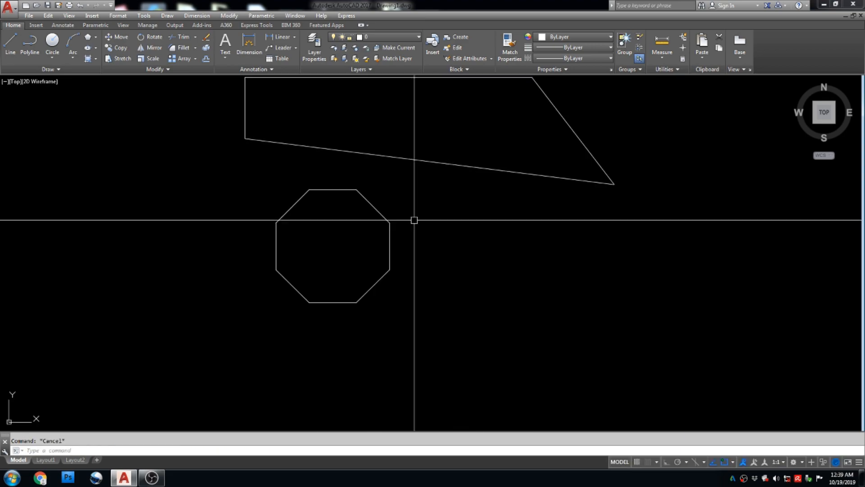
scroll(401, 194, "up", 2)
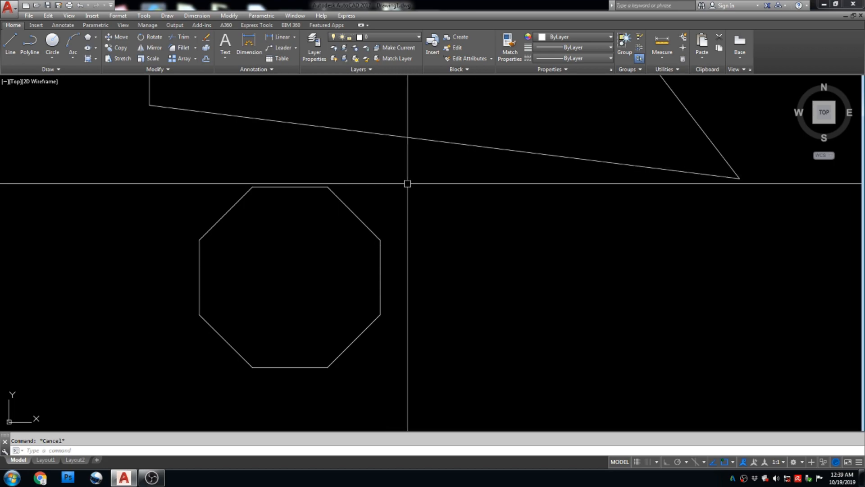
left_click(473, 164)
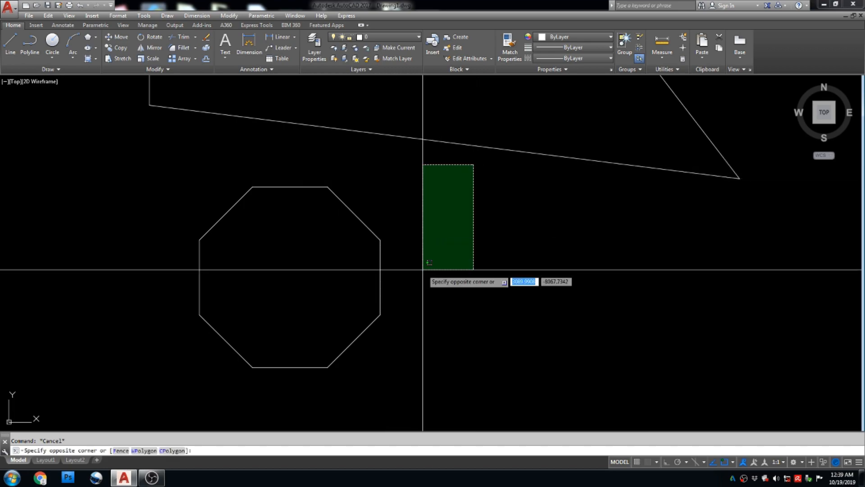
left_click(357, 372)
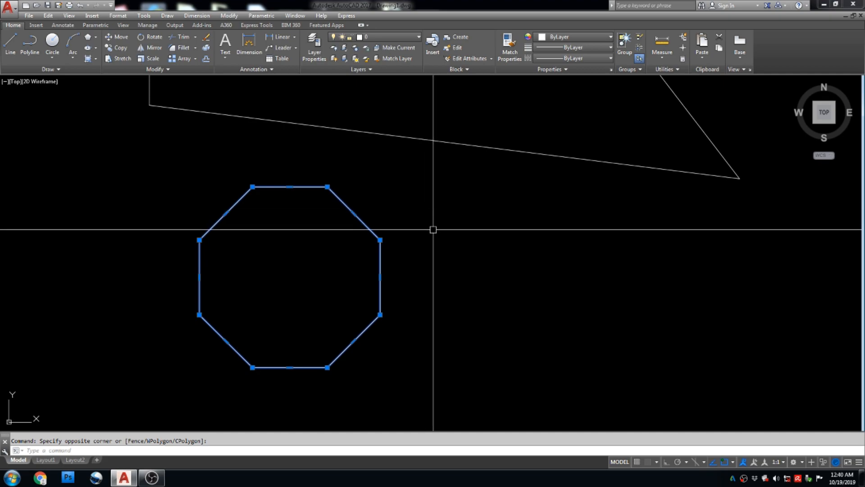
key("Return")
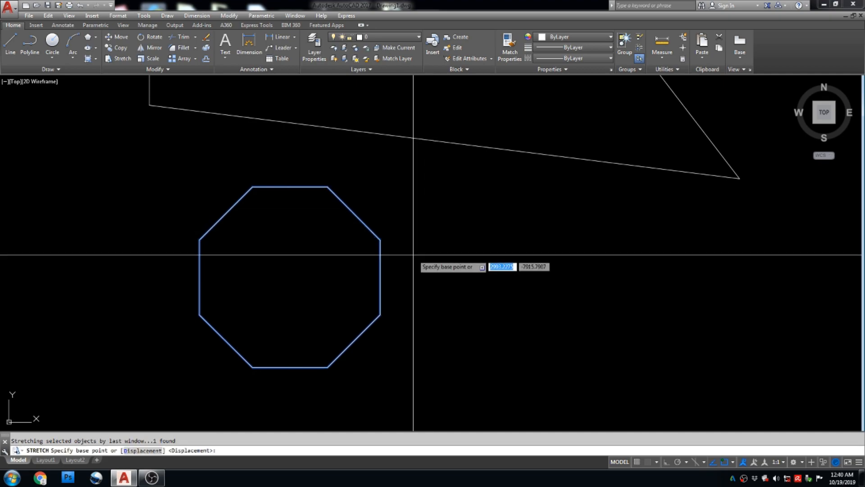
left_click(380, 277)
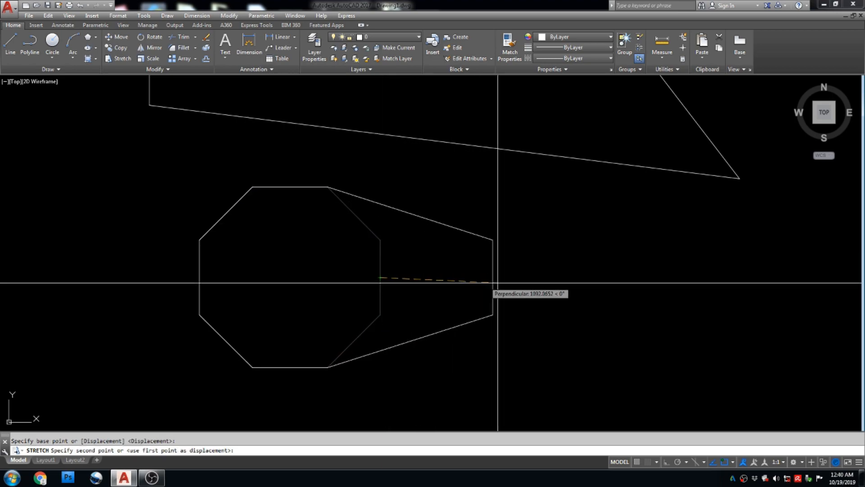
key("F8")
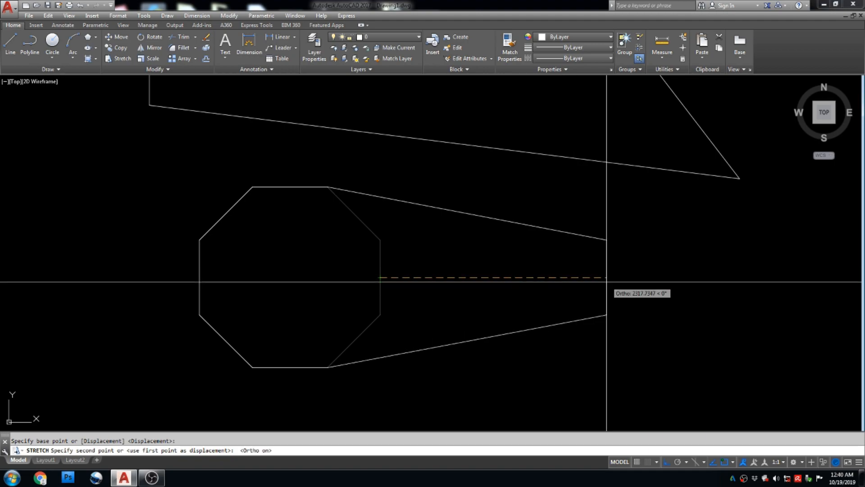
left_click(661, 270)
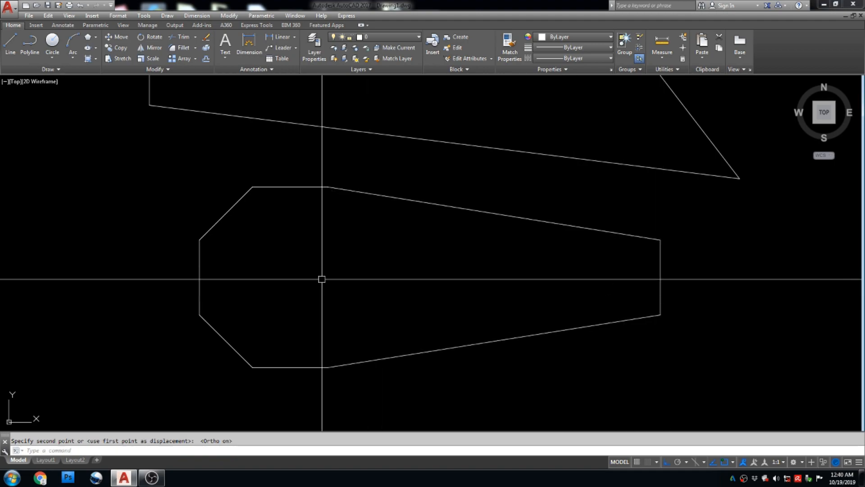
Undo the last stretch of the octagon.
key("Escape")
type("u")
key("Return")
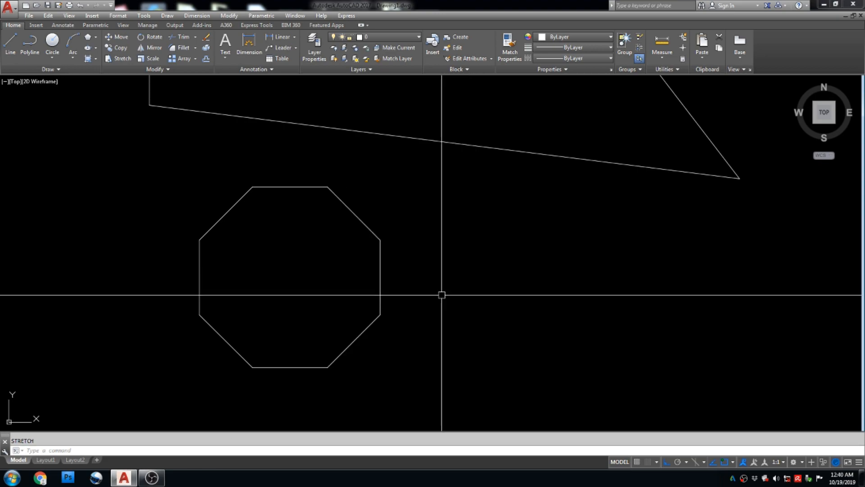
Stretch the octagon's right half, including its upper and lower right vertices, horizontally to the right until it is nearly twice as wide as tall.
left_click(471, 158)
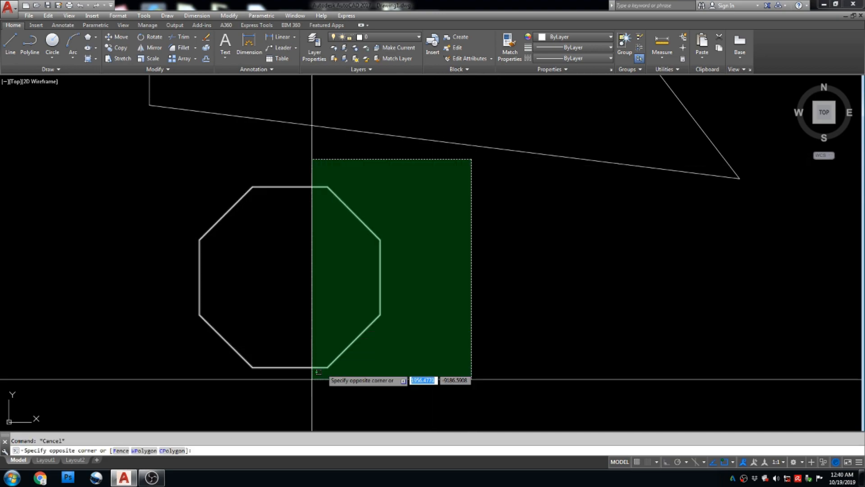
left_click(356, 386)
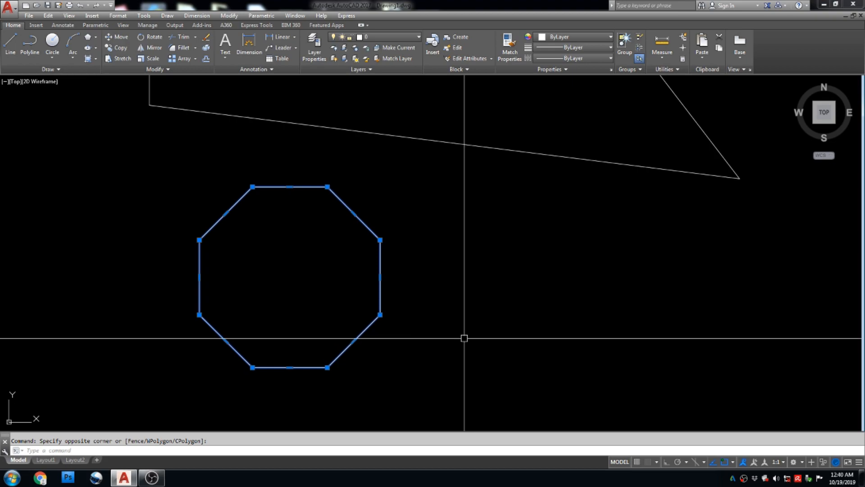
type("s")
key("Return")
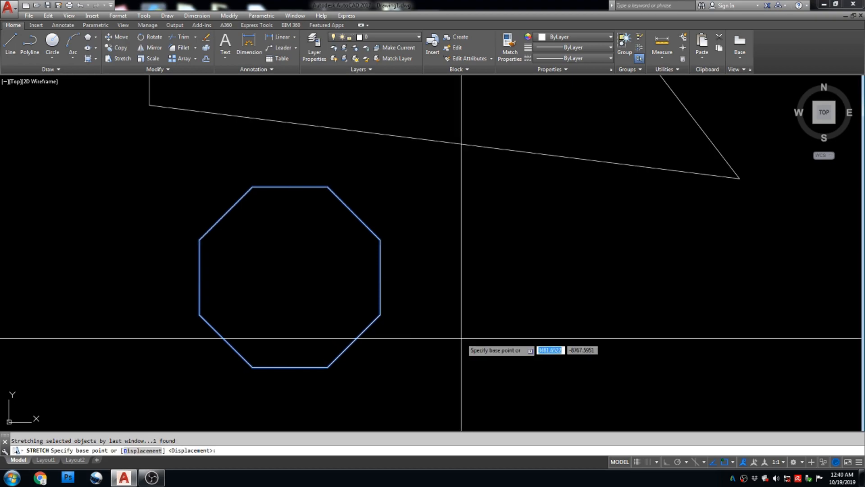
left_click(380, 277)
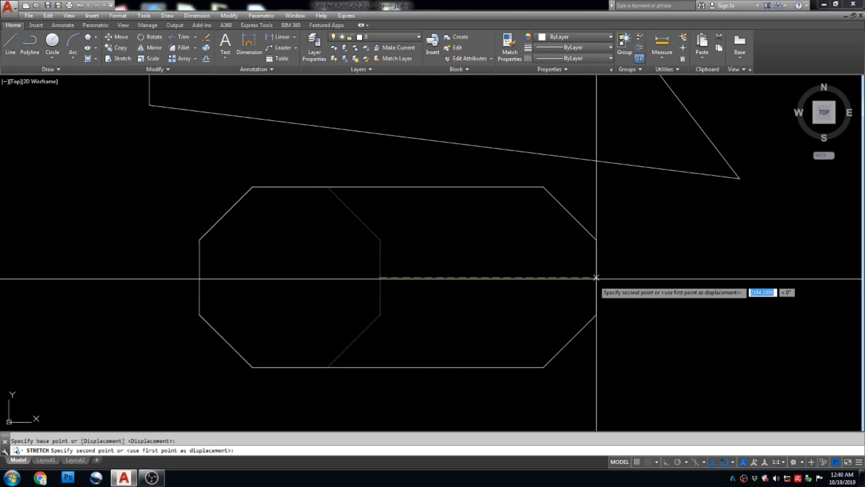
key("F8")
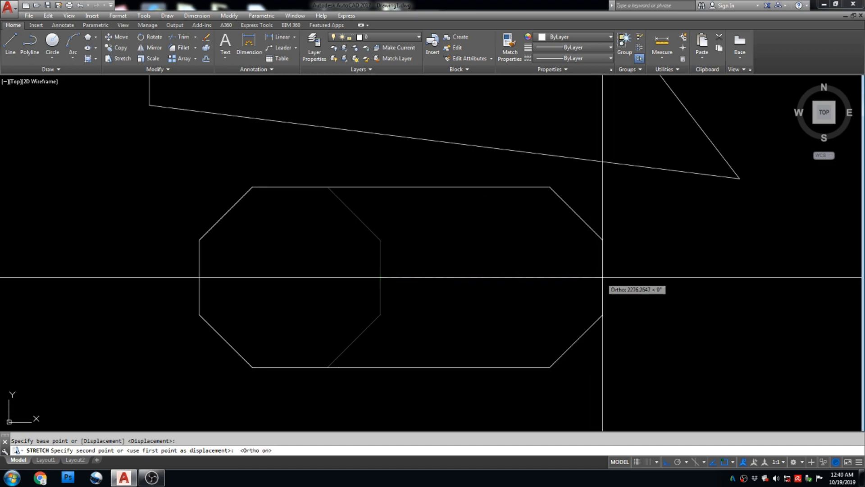
left_click(529, 276)
scroll(432, 267, "down", 3)
scroll(462, 262, "down", 3)
key("Escape")
Move the elongated octagon straight down to leave a clear gap below the stretched rectangle.
middle_click_drag(473, 274, 411, 267)
scroll(435, 256, "up", 2)
scroll(409, 251, "up", 4)
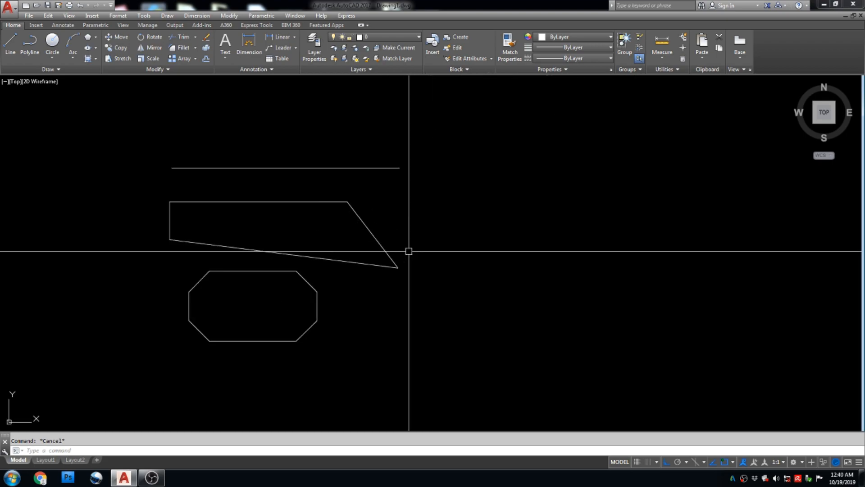
middle_click_drag(449, 253, 425, 254)
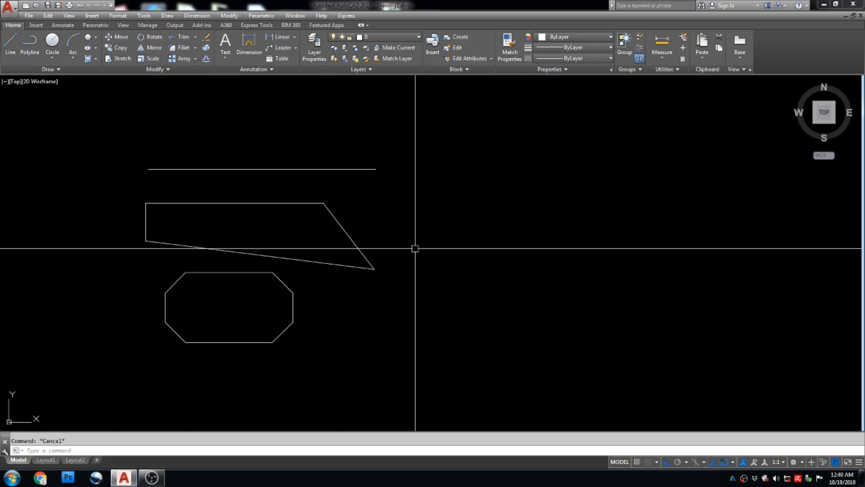
scroll(418, 205, "down", 2)
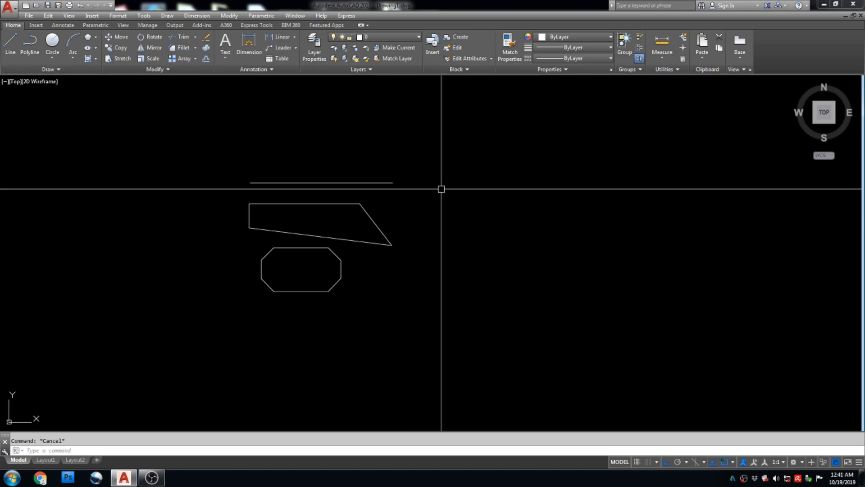
middle_click_drag(440, 250, 440, 223)
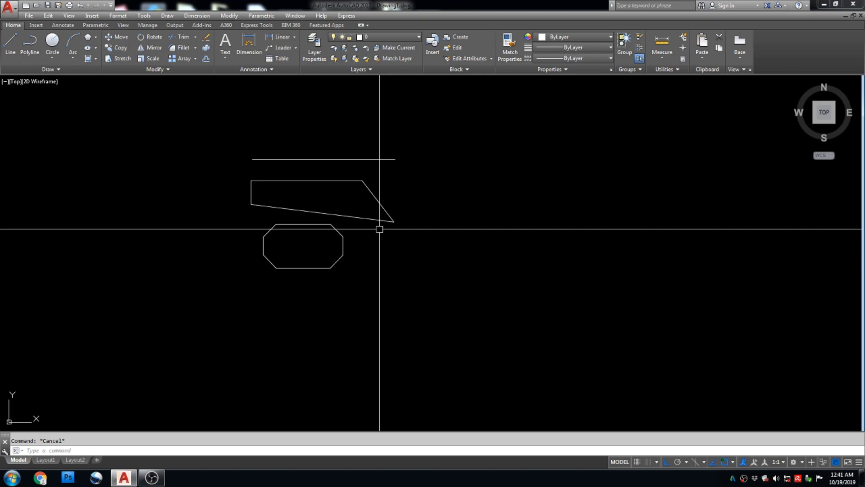
left_click(358, 239)
left_click(273, 289)
type("m")
key("Return")
left_click(427, 245)
left_click(428, 281)
key("Escape")
Rotate the elongated octagon about 60° counterclockwise around its geometric center.
middle_click_drag(379, 307, 423, 286)
scroll(391, 285, "up", 2)
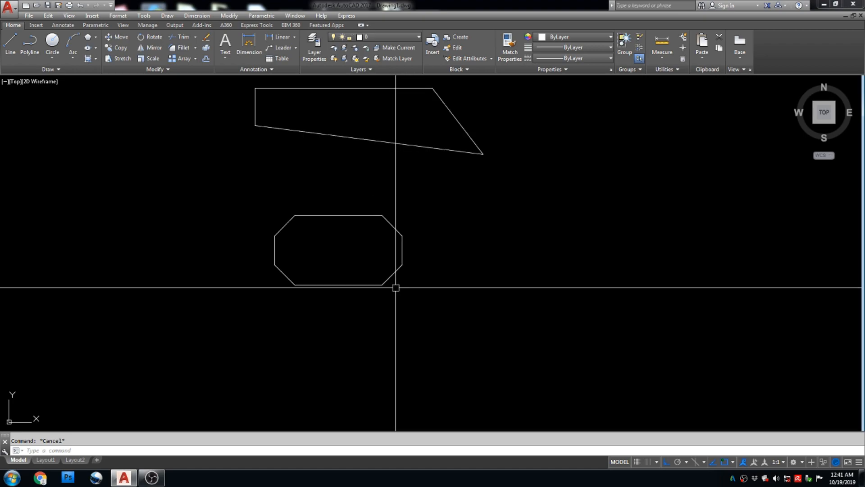
left_click(513, 185)
left_click(262, 298)
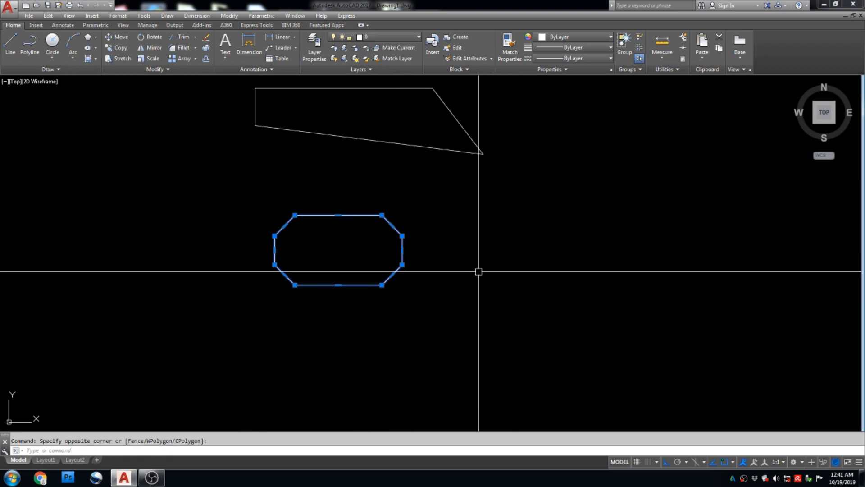
type("RO")
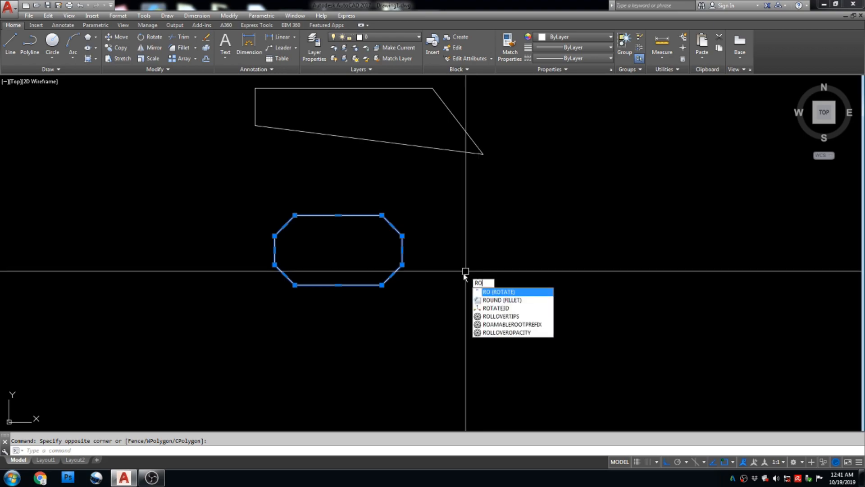
key("Return")
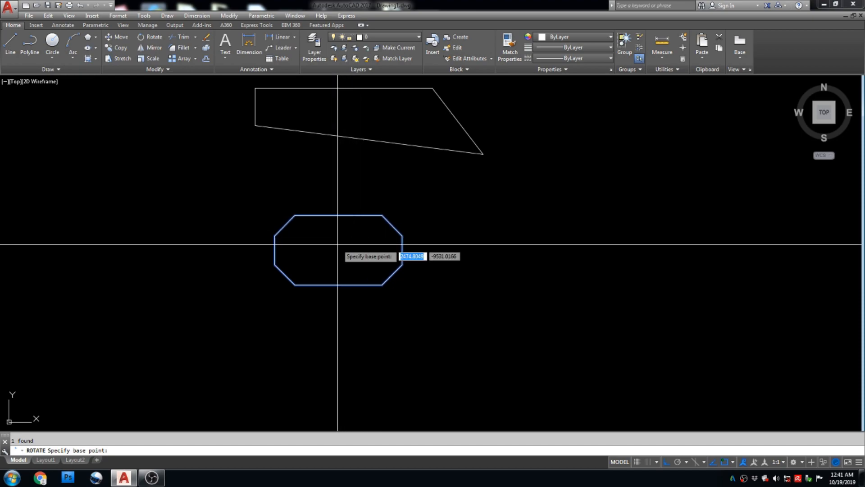
right_click(338, 248, "shift")
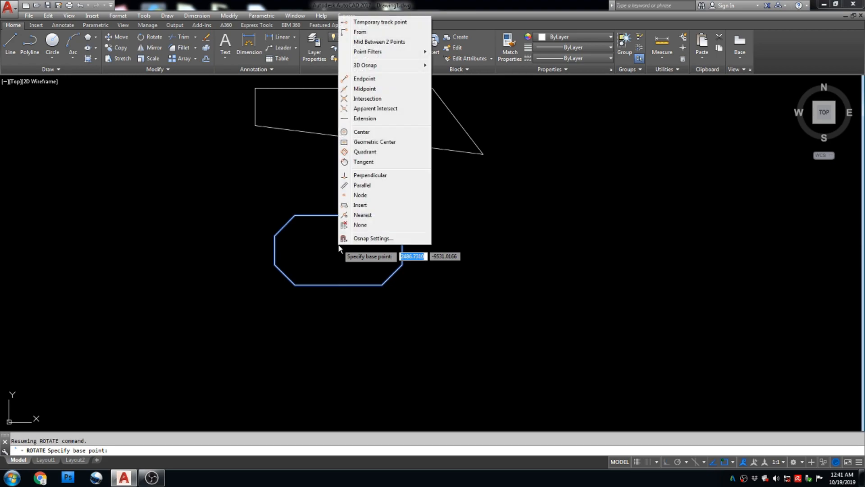
left_click(374, 143)
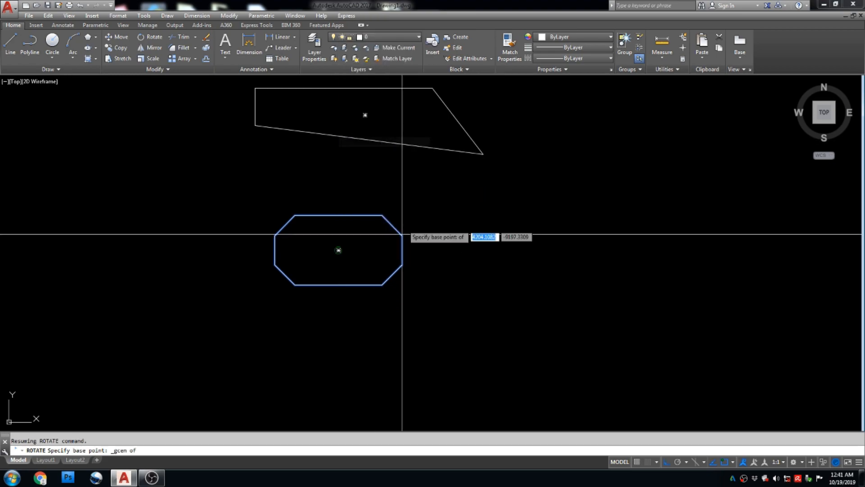
left_click(338, 250)
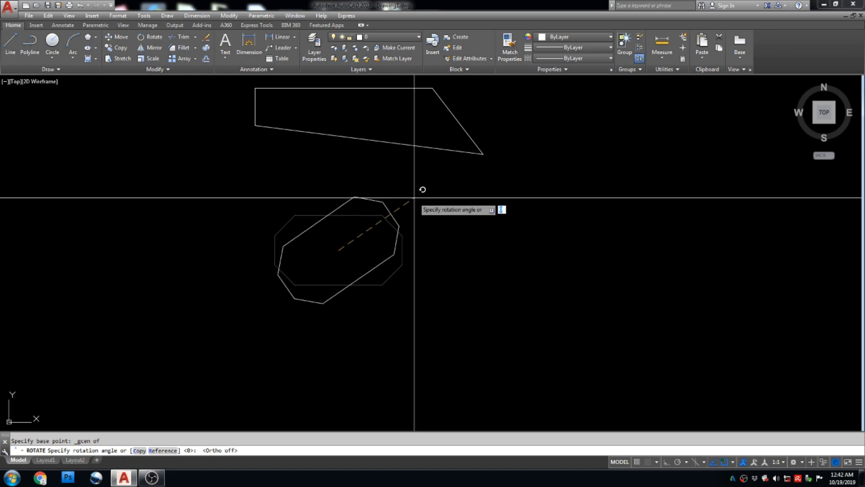
key("Return")
key("Escape")
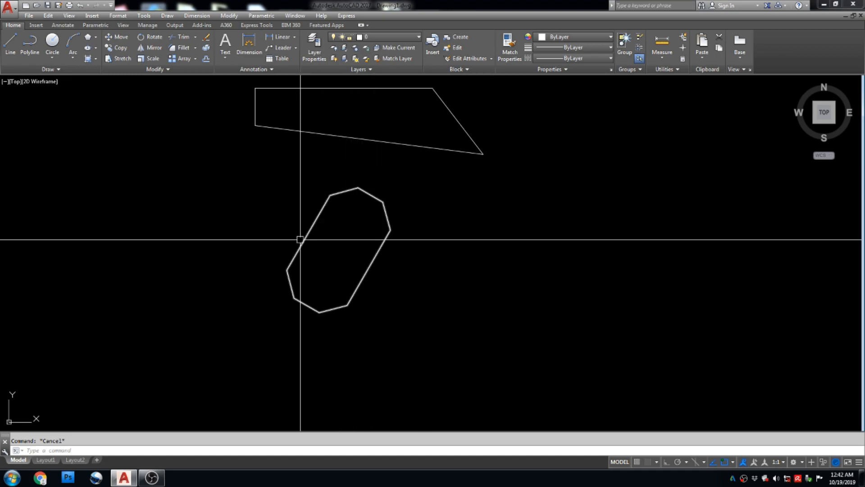
scroll(363, 237, "down", 6)
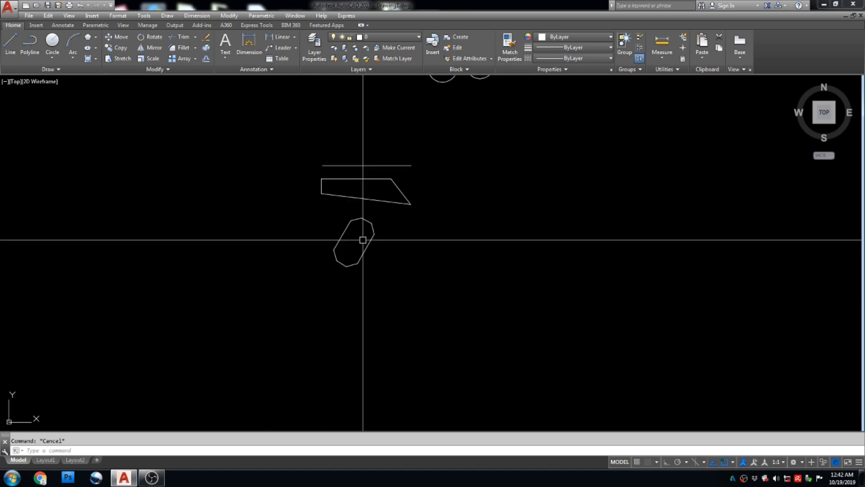
mouse_move(374, 243)
middle_mouse_down()
mouse_move(354, 279)
mouse_move(353, 254)
middle_mouse_up()
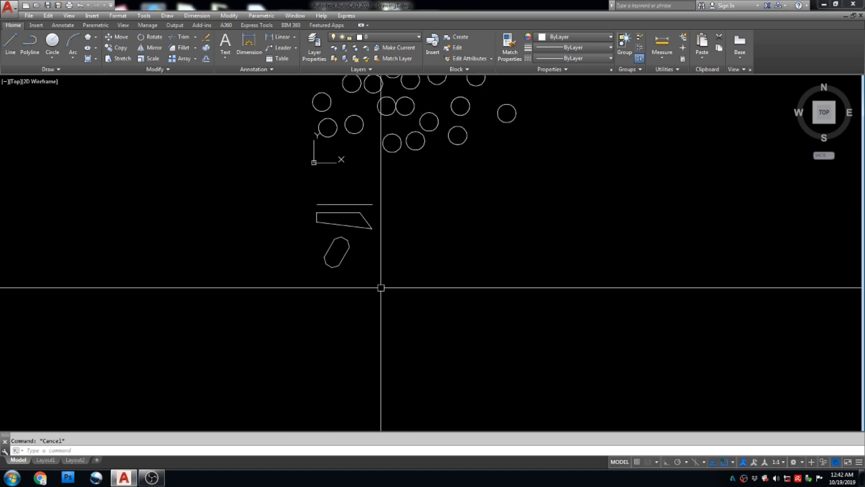
middle_click_drag(232, 139, 229, 175)
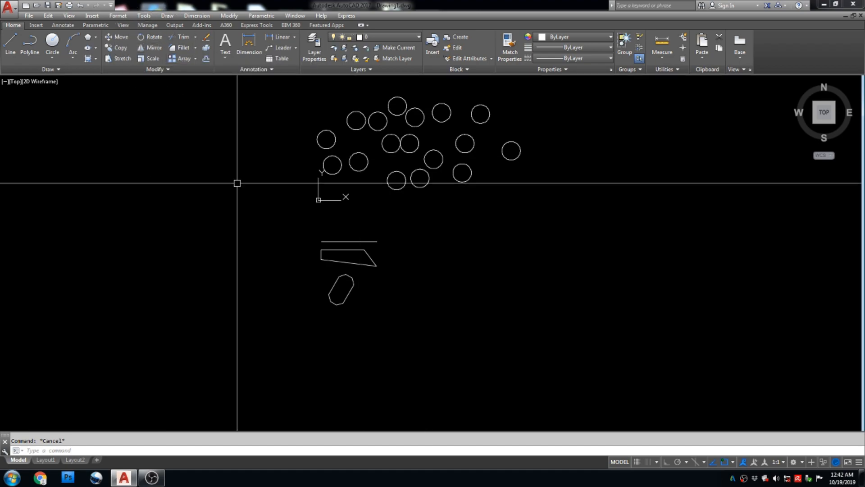
scroll(381, 252, "up", 2)
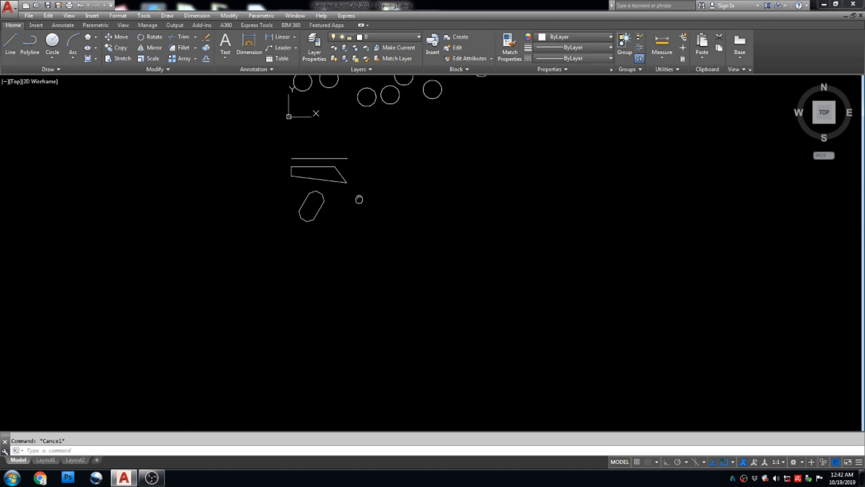
scroll(345, 174, "up", 1)
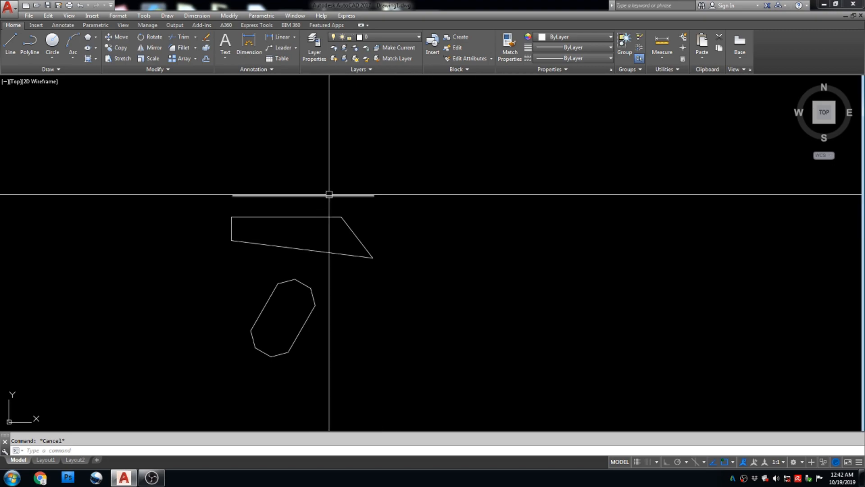
middle_click_drag(304, 241, 333, 234)
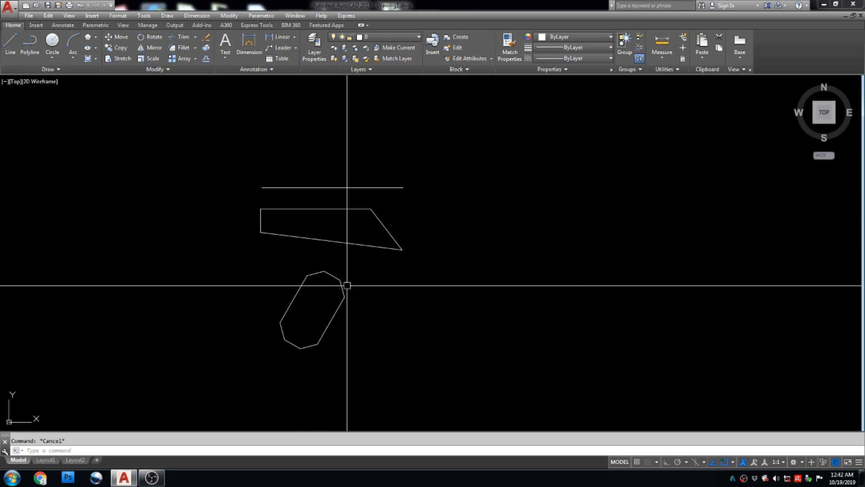
middle_click_drag(356, 256, 369, 213)
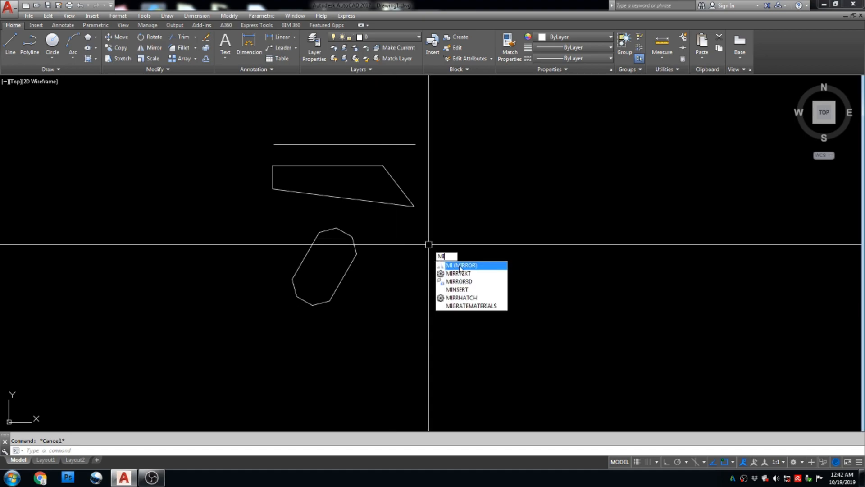
key("Escape")
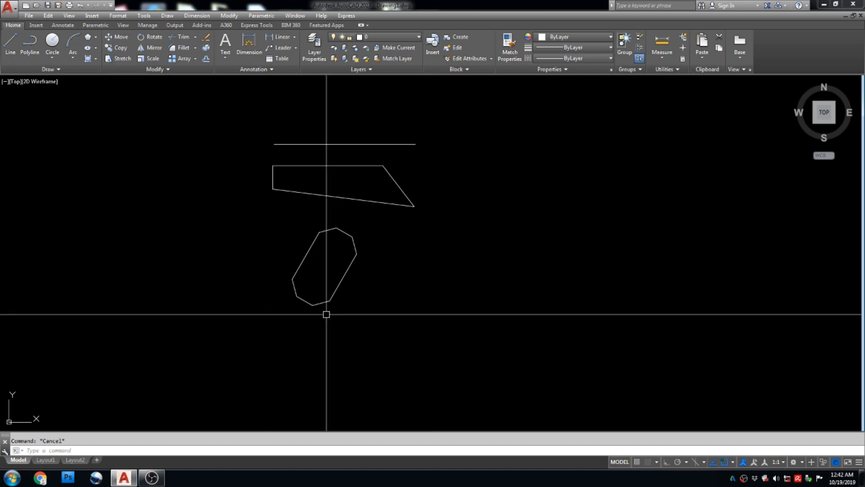
Mirror the rotated octagon across a vertical line just to its right, keeping the source object.
scroll(375, 244, "up", 2)
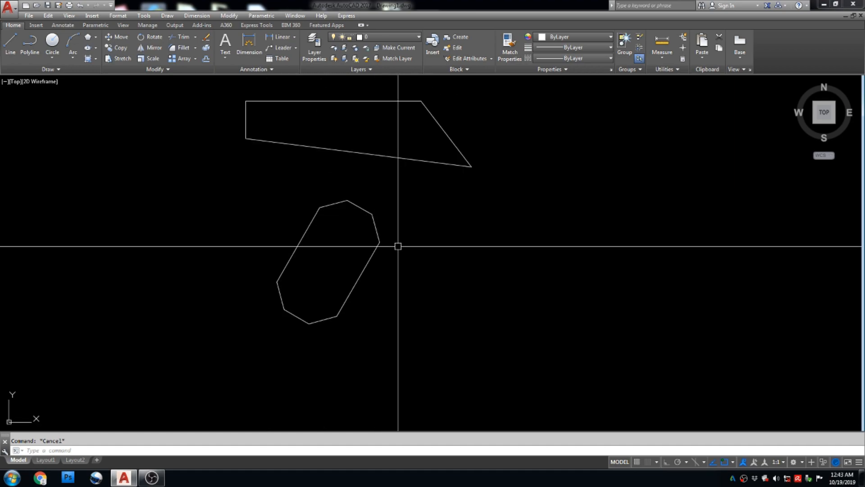
left_click(477, 195)
left_click(241, 343)
middle_click_drag(456, 290, 428, 270)
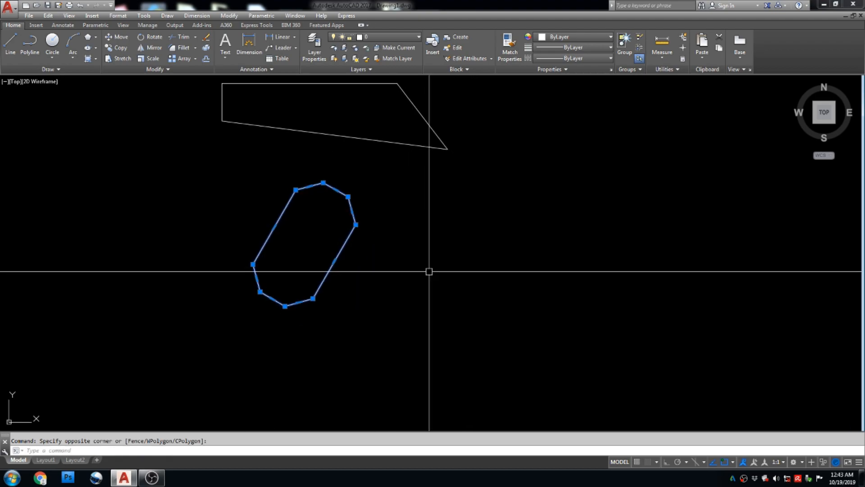
type("I")
key("Return")
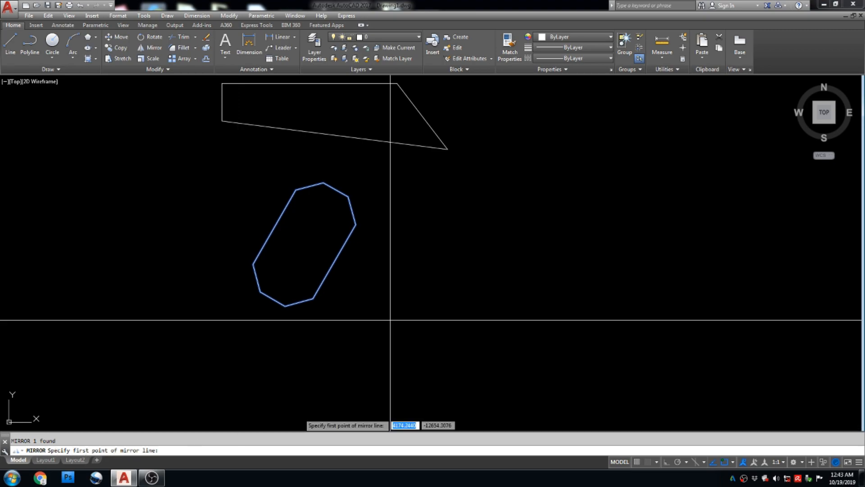
left_click(387, 170)
key("F8")
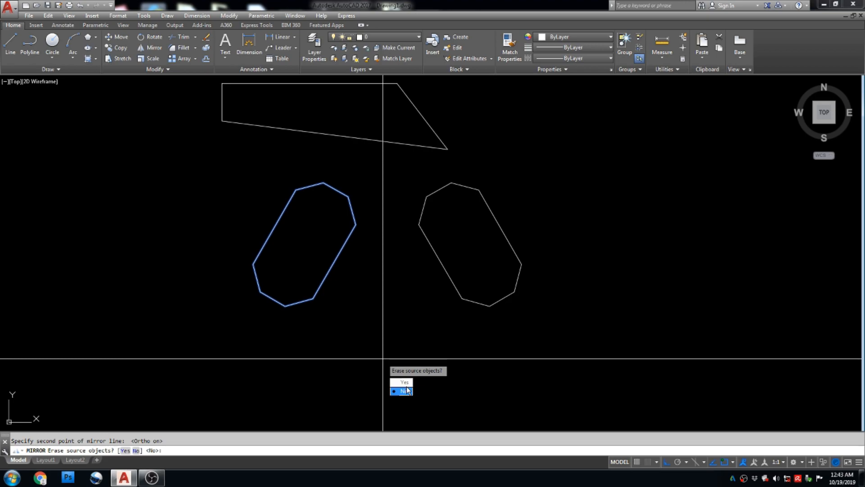
left_click(426, 374)
left_click(302, 242)
left_click(405, 391)
key("Escape")
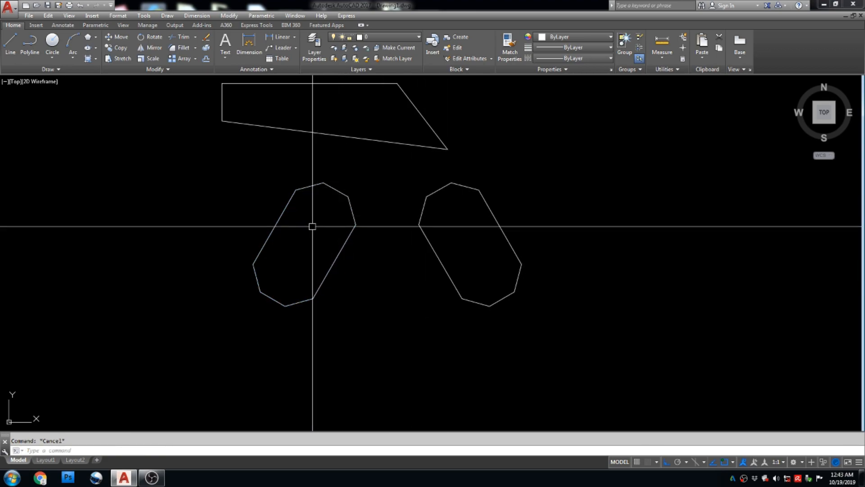
left_click(353, 208)
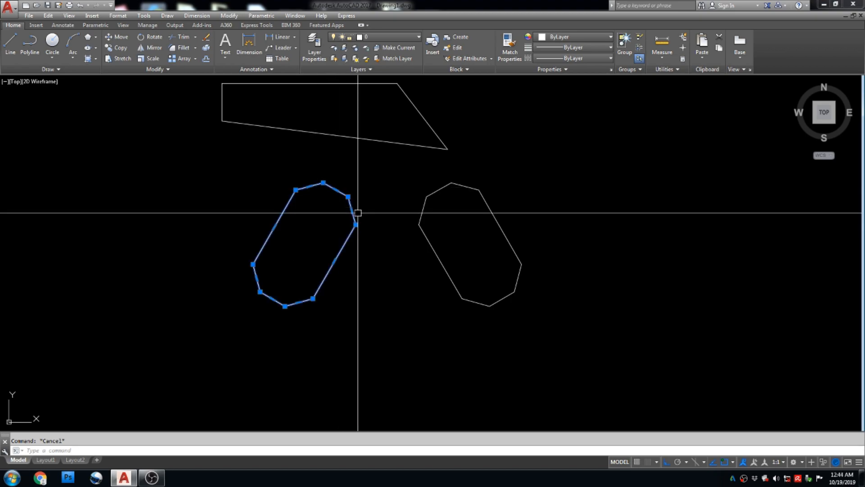
key("Escape")
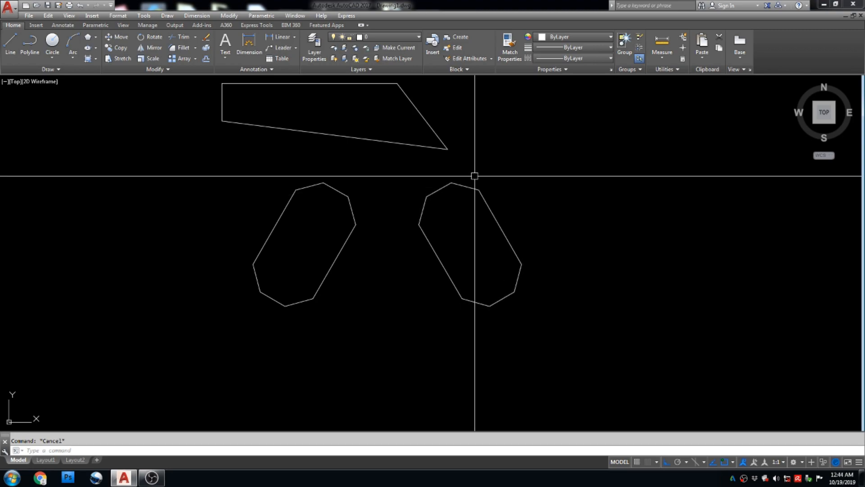
scroll(510, 241, "down", 1)
scroll(463, 231, "up", 2)
scroll(441, 245, "down", 5)
scroll(426, 241, "up", 2)
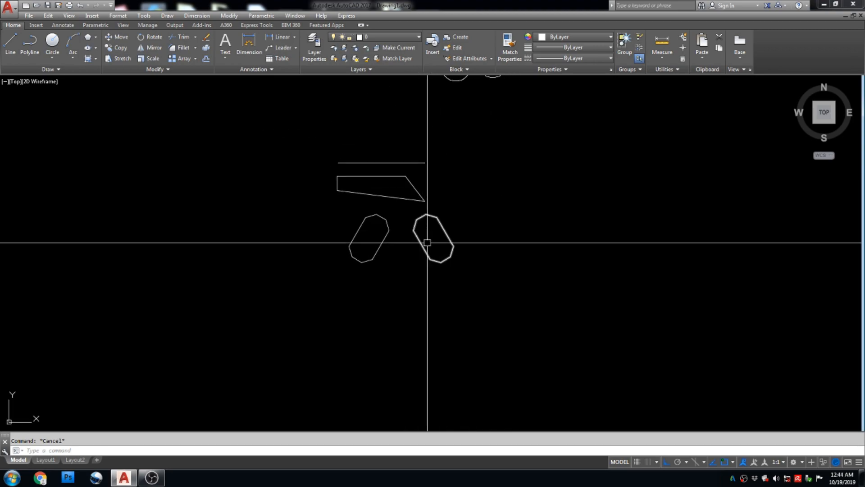
Mirror the right-hand octagon across an oblique line sloping down to the right from its upper right, with Ortho off, keeping the source object.
middle_click_drag(461, 244, 424, 253)
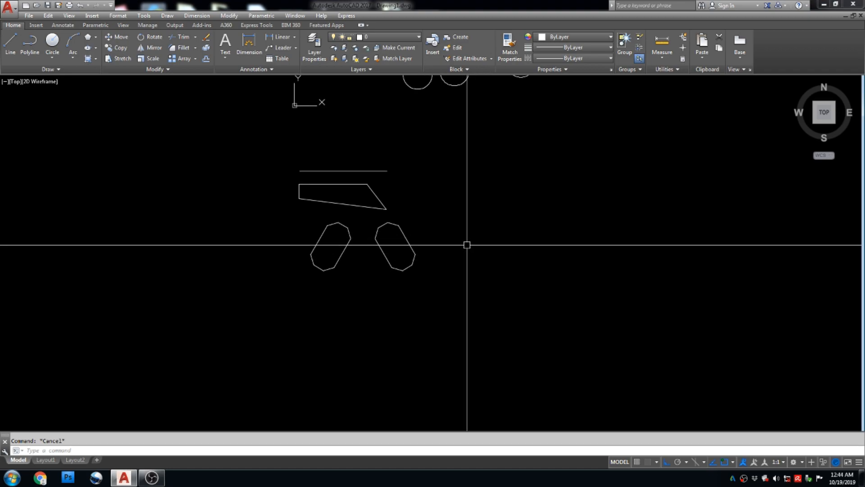
left_click(518, 216)
left_click(396, 293)
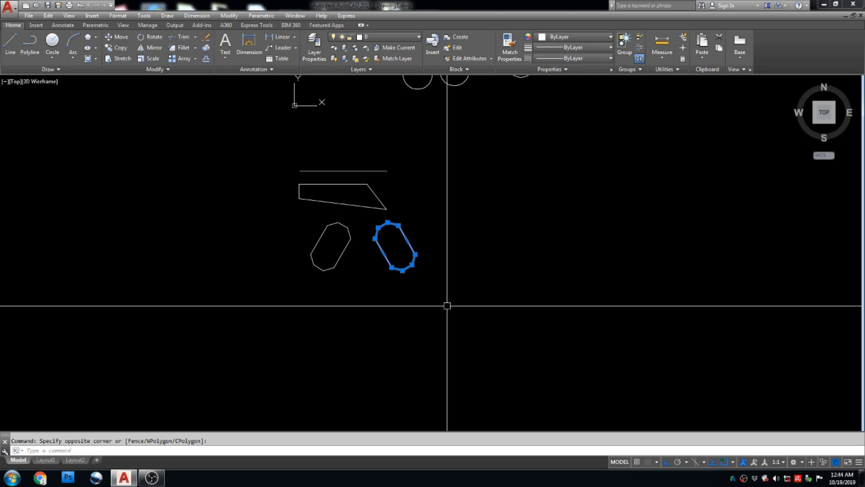
type("I")
key("Return")
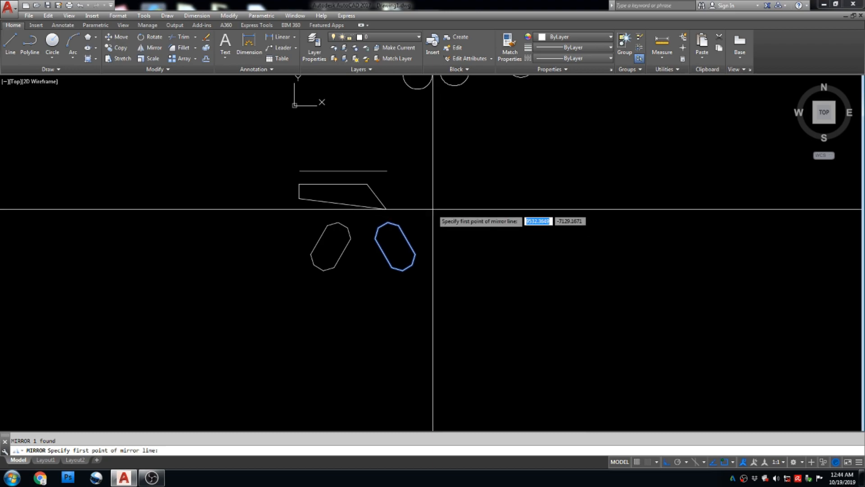
left_click(433, 209)
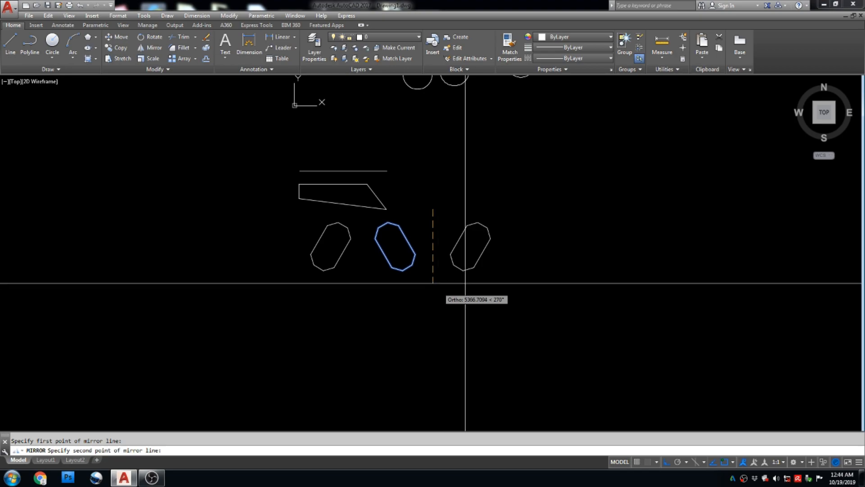
key("F8")
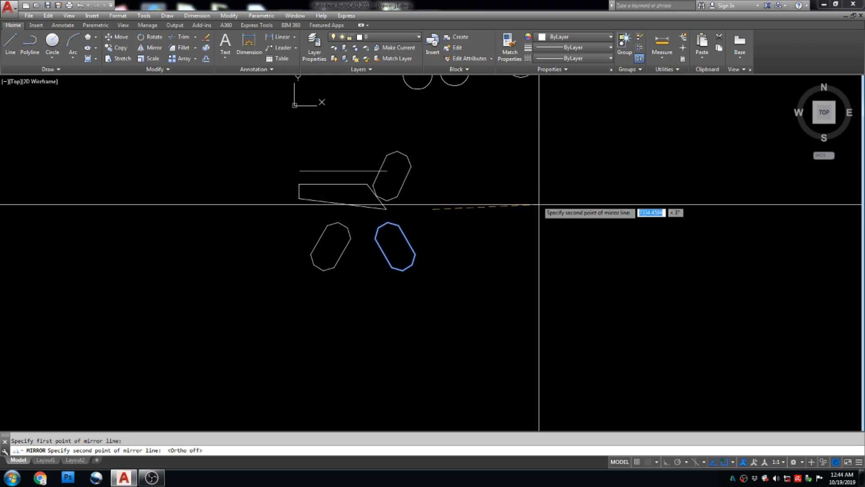
left_click(546, 286)
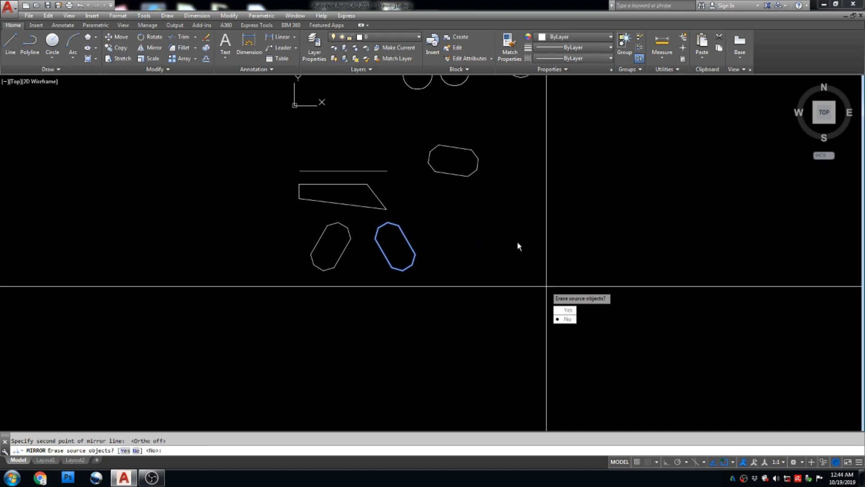
key("Return")
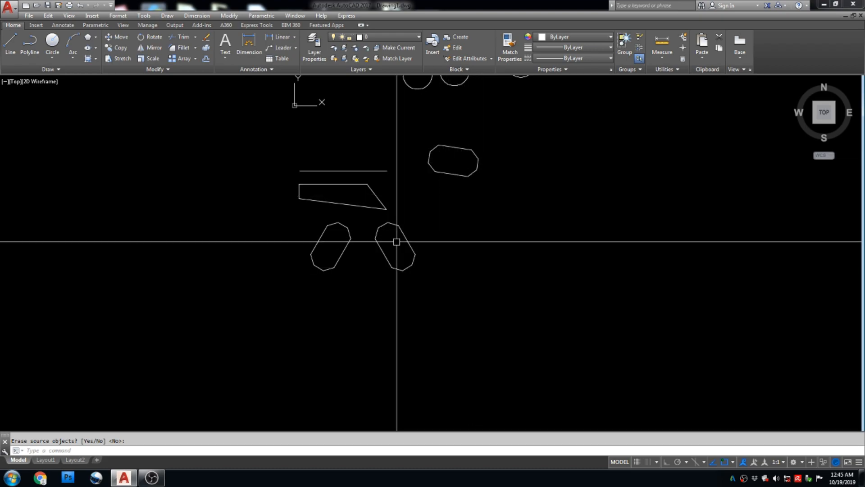
middle_click_drag(454, 239, 430, 259)
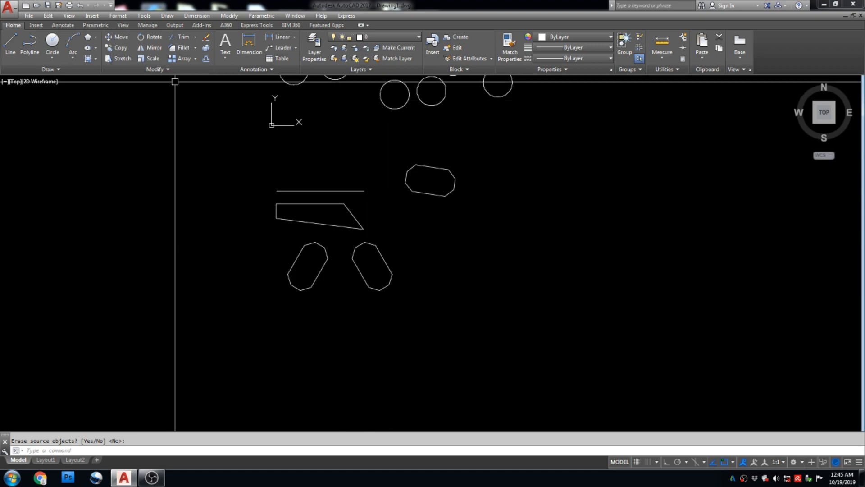
scroll(289, 206, "down", 4)
scroll(343, 233, "up", 4)
scroll(305, 195, "up", 2)
key("Escape")
left_click(367, 228)
left_click(298, 251)
key("Escape")
key("Escape")
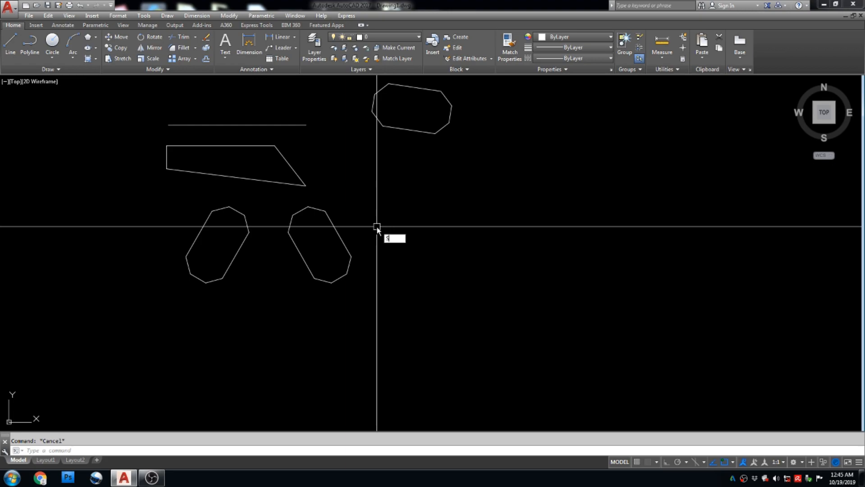
type("C")
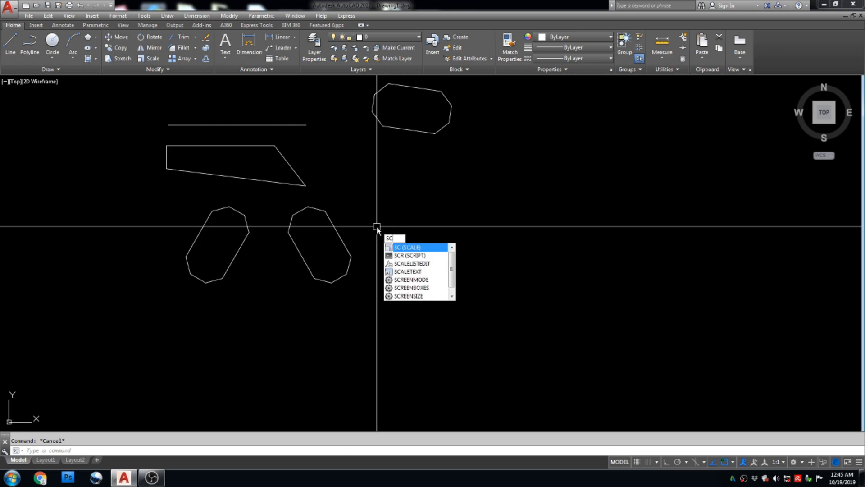
key("Escape")
scroll(398, 234, "down", 5)
scroll(368, 235, "up", 5)
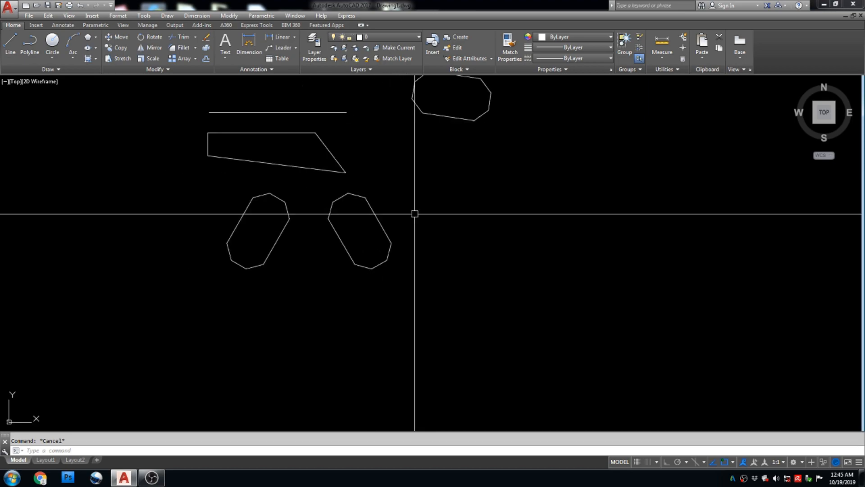
Scale the lower right octagon by a factor of 2 about its lowest vertex.
left_click(503, 193)
left_click(334, 270)
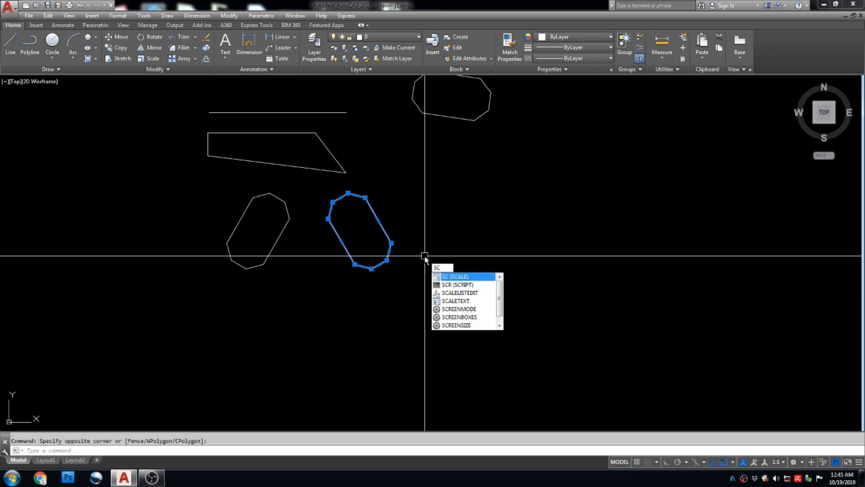
key("Return")
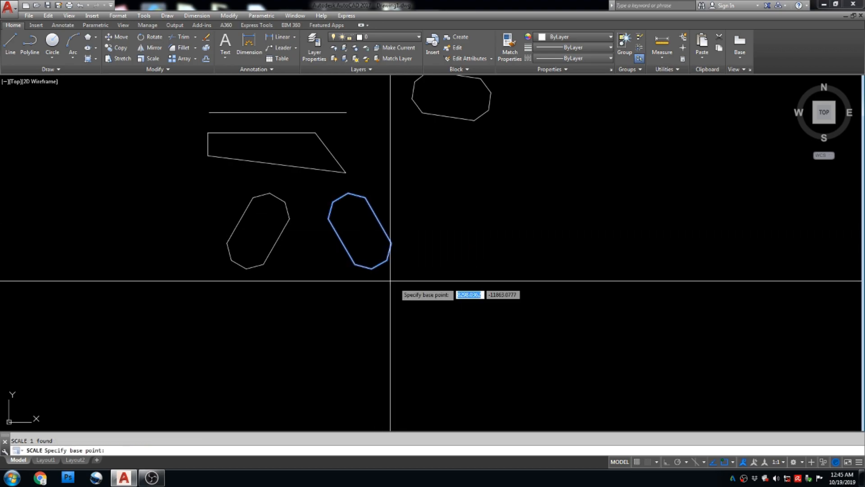
left_click(371, 268)
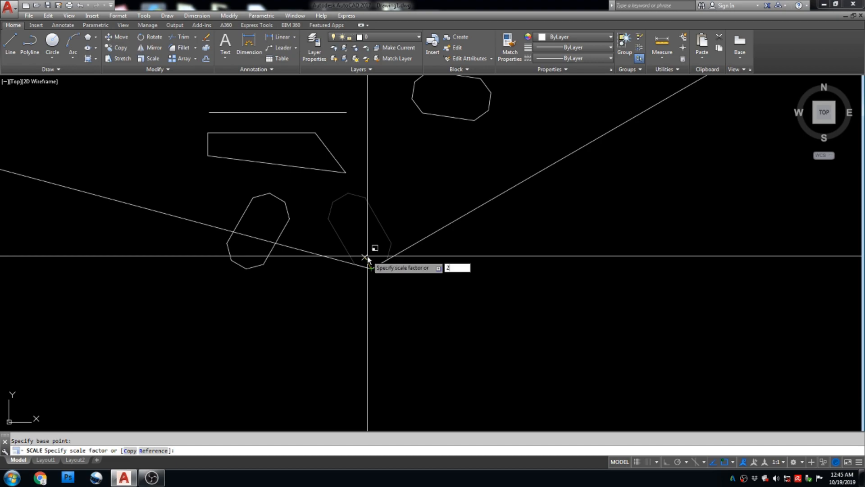
key("Return")
left_click(388, 249)
left_click(392, 251)
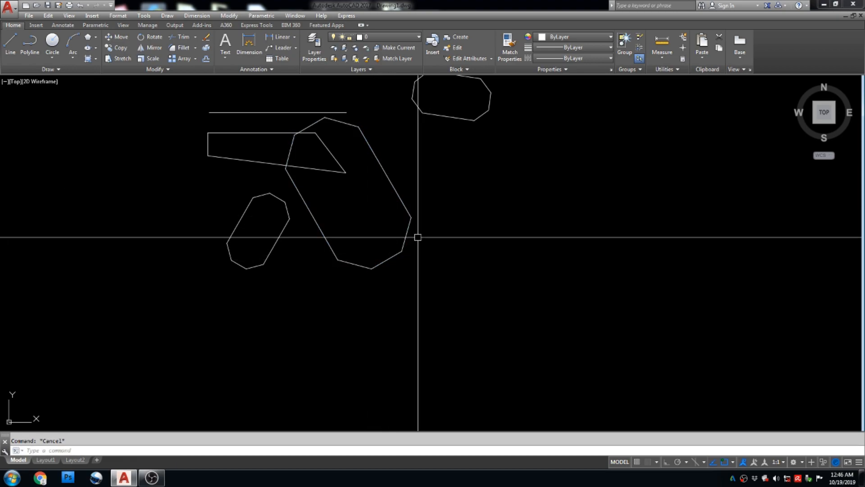
Move the enlarged octagon to the right until it is clear of the stretched rectangle.
left_click(433, 202)
key("Escape")
left_click(450, 243)
key("m")
key("space")
left_click(450, 243)
left_click(521, 248)
key("Escape")
middle_click_drag(516, 225, 507, 265)
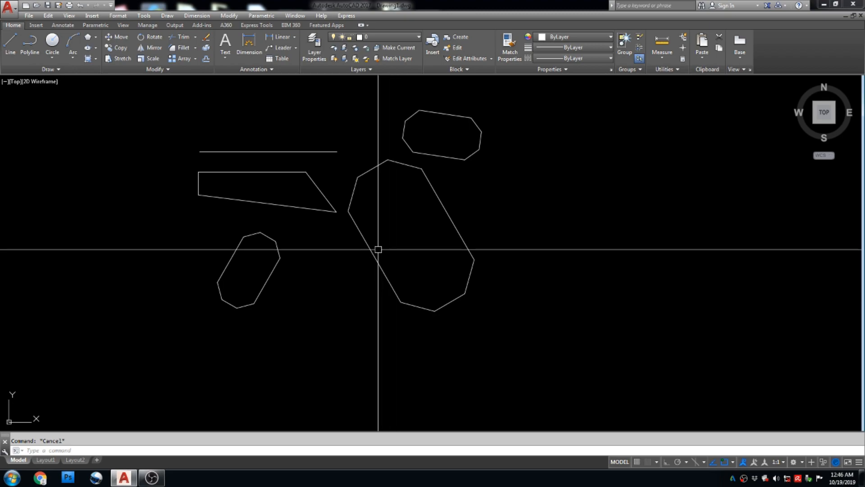
Draw a horizontal polyline about 7917 mm long in the empty area right of the octagons, with Ortho on.
scroll(356, 257, "down", 4)
middle_click_drag(409, 268, 373, 300)
scroll(361, 290, "up", 5)
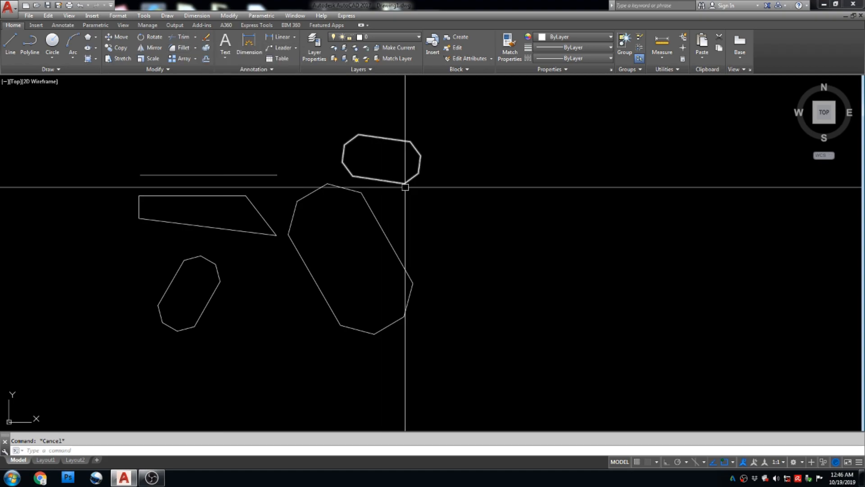
scroll(328, 198, "down", 2)
type("pl")
key("Return")
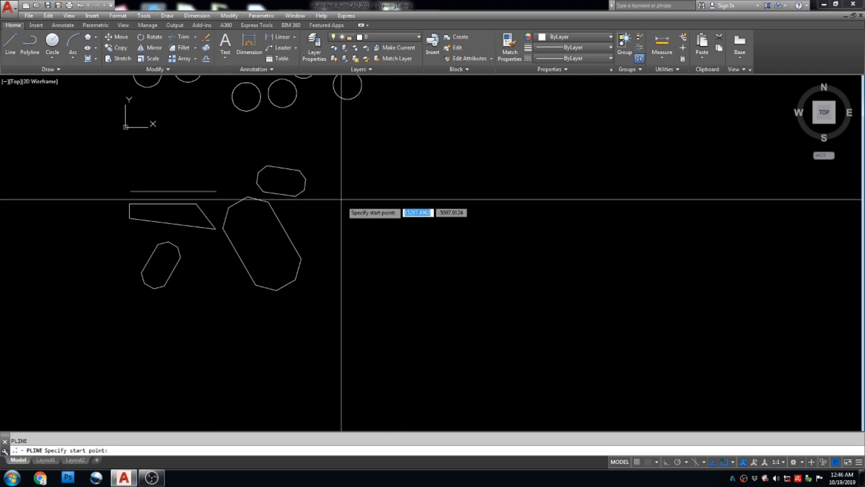
left_click(355, 165)
key("F8")
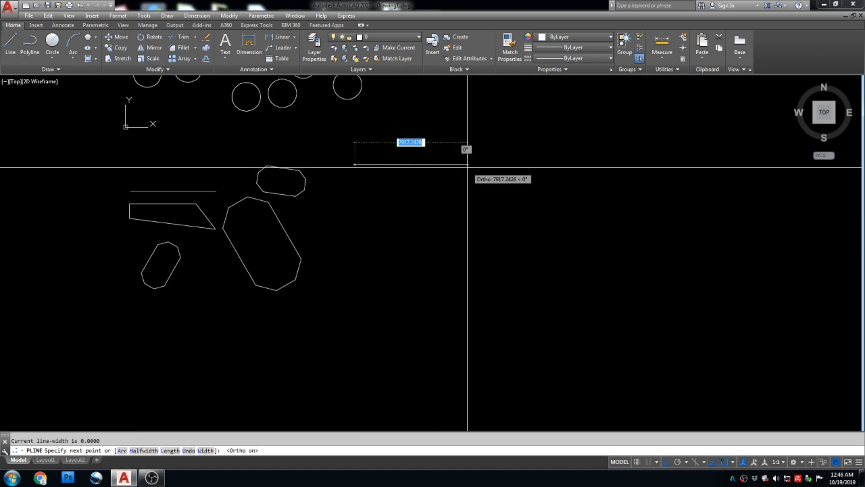
left_click(467, 168)
key("Escape")
Copy the horizontal polyline straight down to four positions at uneven spacing with Ortho on, forming five parallel lines.
left_click(473, 153)
left_click(419, 201)
type("co")
key("Return")
left_click(494, 166)
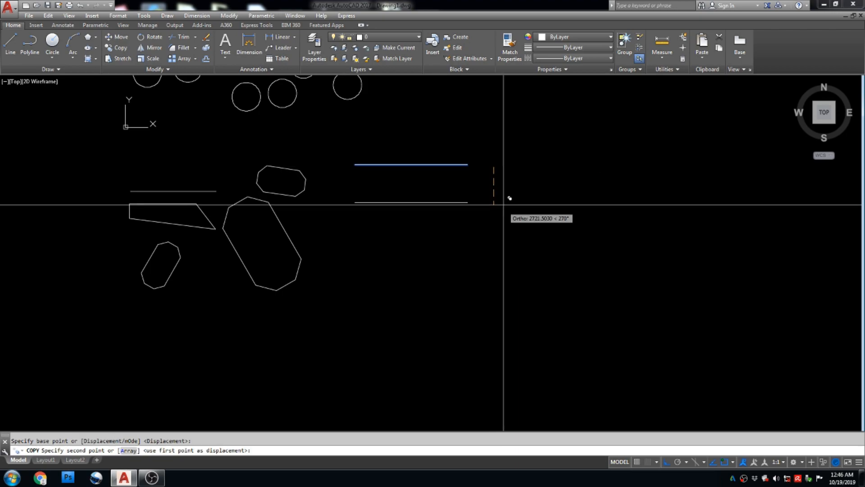
left_click(500, 183)
left_click(499, 200)
left_click(499, 234)
left_click(498, 208)
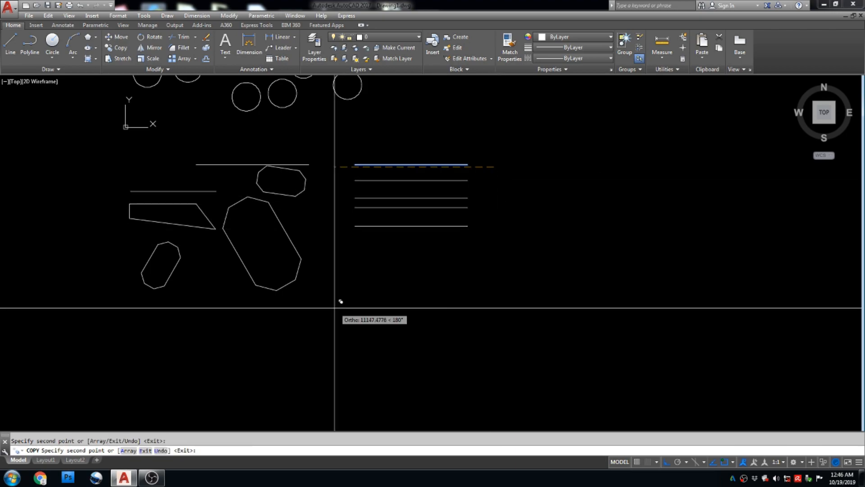
key("Escape")
Draw a vertical polyline crossing all five horizontal lines near their left ends, overhanging them above and below.
type("pl")
key("Return")
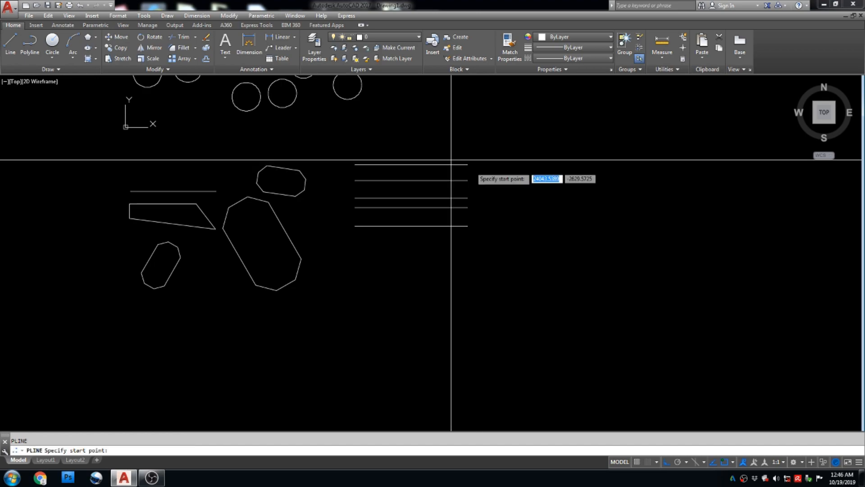
left_click(372, 135)
left_click(387, 256)
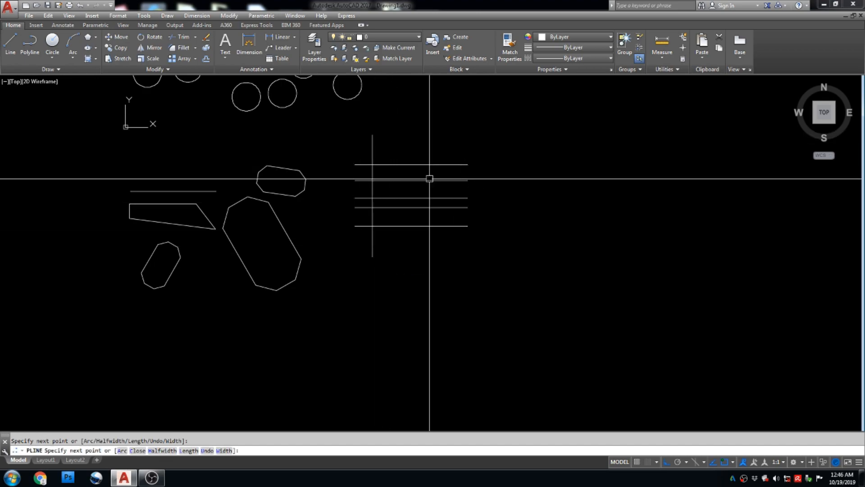
key("Escape")
Copy the vertical line to the right five times at uneven spacing so the lines form a grid with the horizontals.
left_click(381, 154)
left_click(364, 166)
type("co")
key("Return")
left_click(395, 141)
left_click(411, 133)
left_click(435, 131)
left_click(453, 130)
left_click(467, 125)
scroll(485, 243, "down", 3)
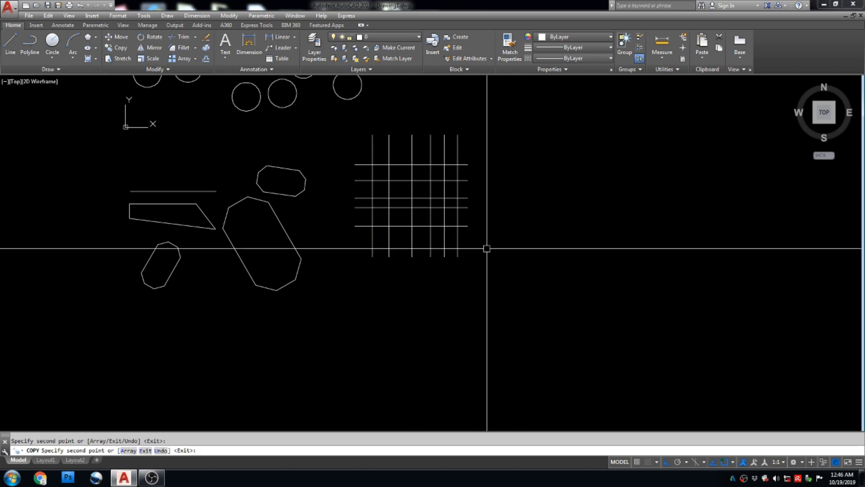
key("Escape")
Trim the vertical lines' overhangs above the grid, using the uppermost and lowermost horizontal lines as cutting edges.
scroll(453, 235, "up", 2)
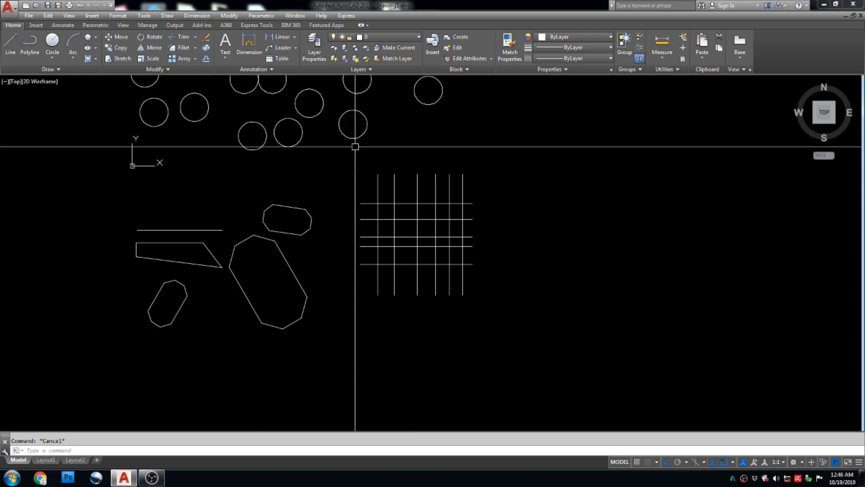
left_click(195, 38)
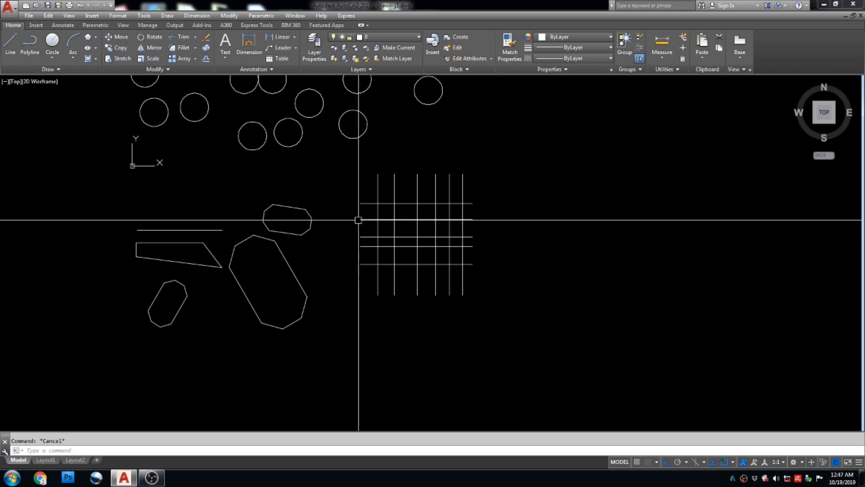
scroll(374, 221, "up", 2)
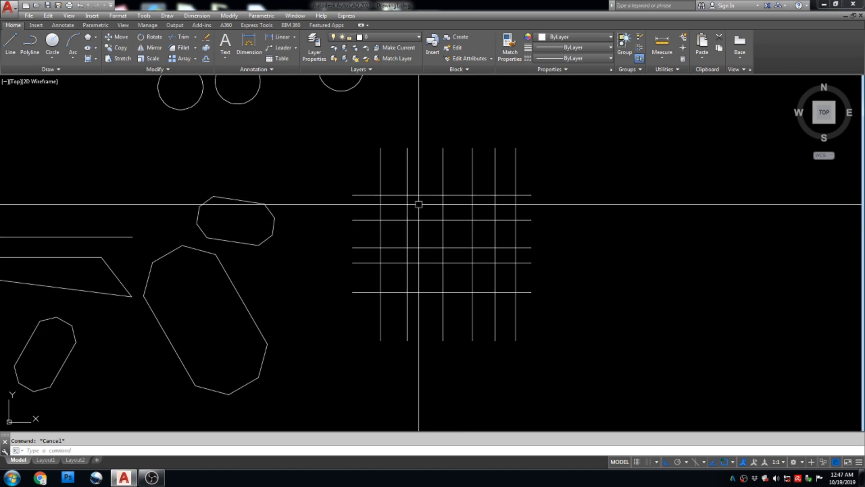
type("TR")
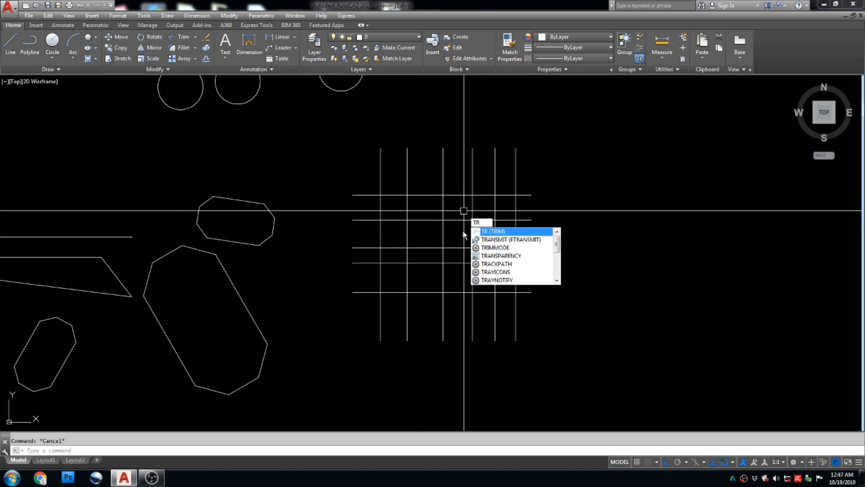
left_click(484, 237)
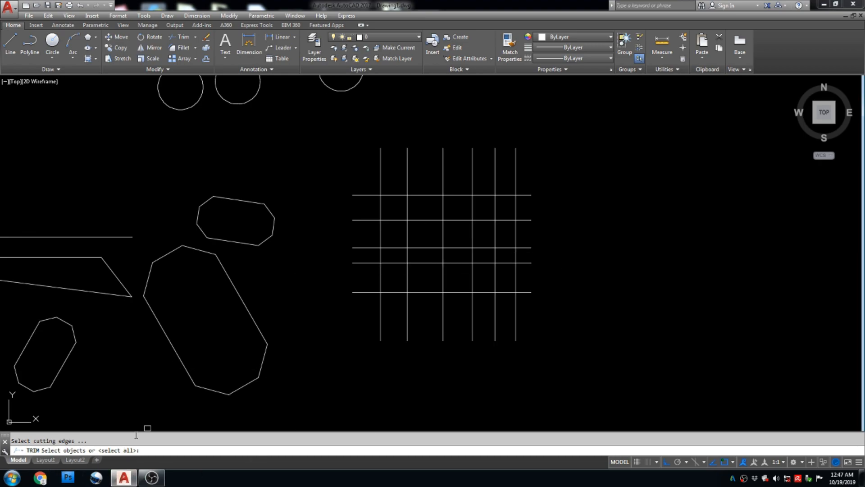
left_click(363, 194)
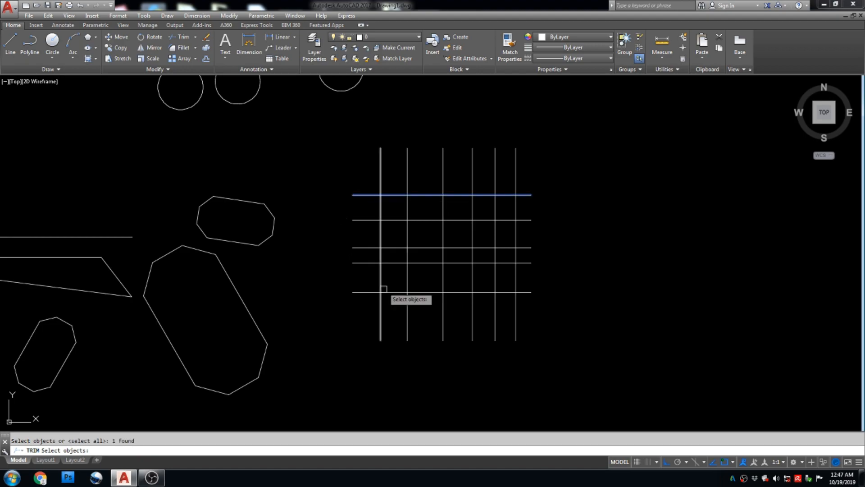
left_click(367, 292)
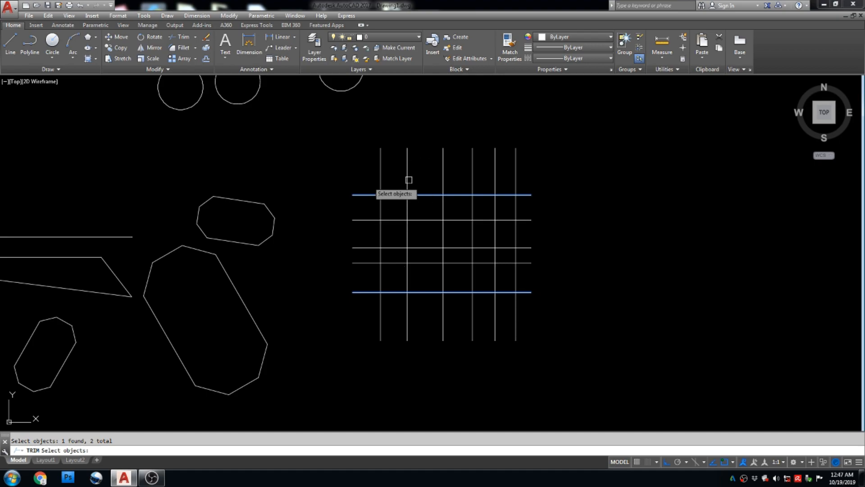
scroll(411, 192, "up", 2)
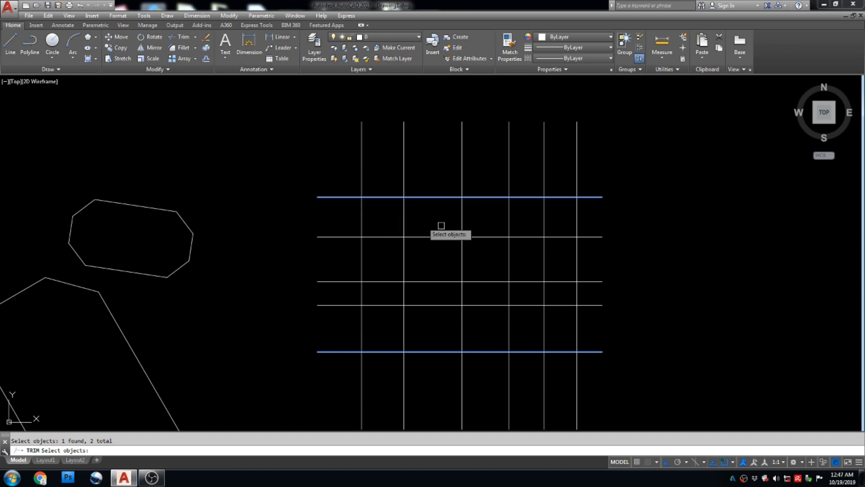
key("Return")
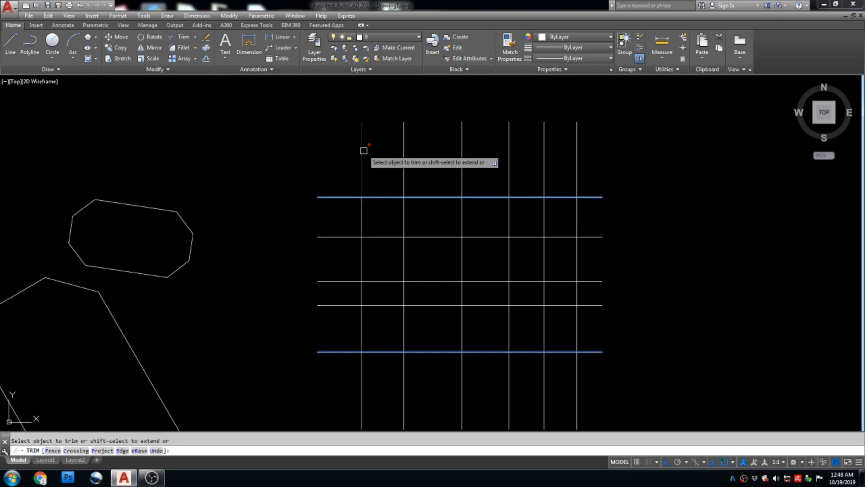
left_click(405, 155)
left_click(462, 155)
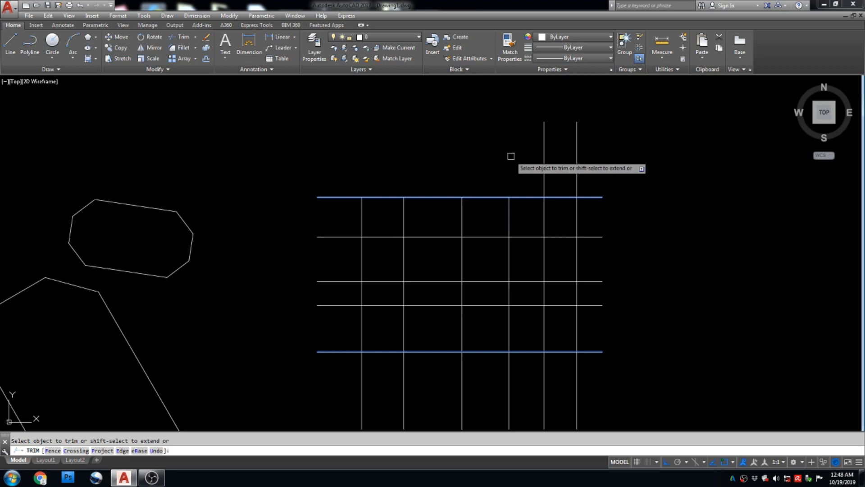
left_click(544, 155)
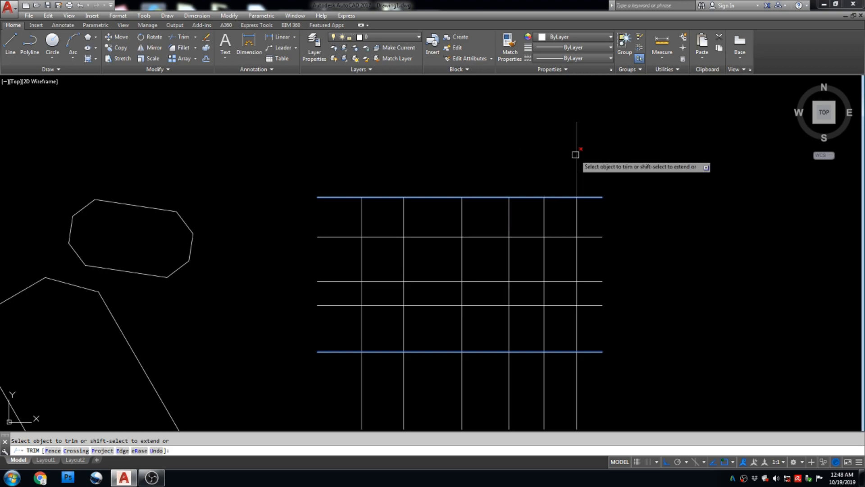
Trim the lower overhangs of the first, second, fourth and sixth vertical lines, and the fifth line's portion between the cutting edges.
scroll(575, 154, "down", 5)
scroll(598, 135, "up", 3)
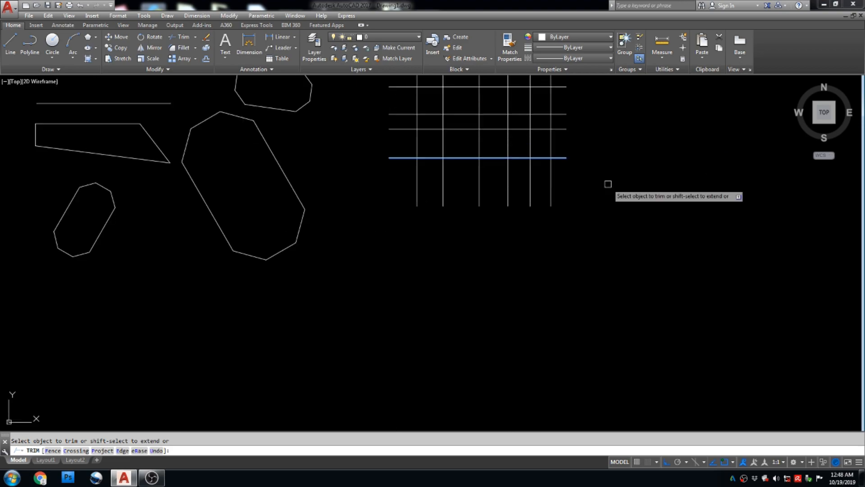
left_click(550, 169)
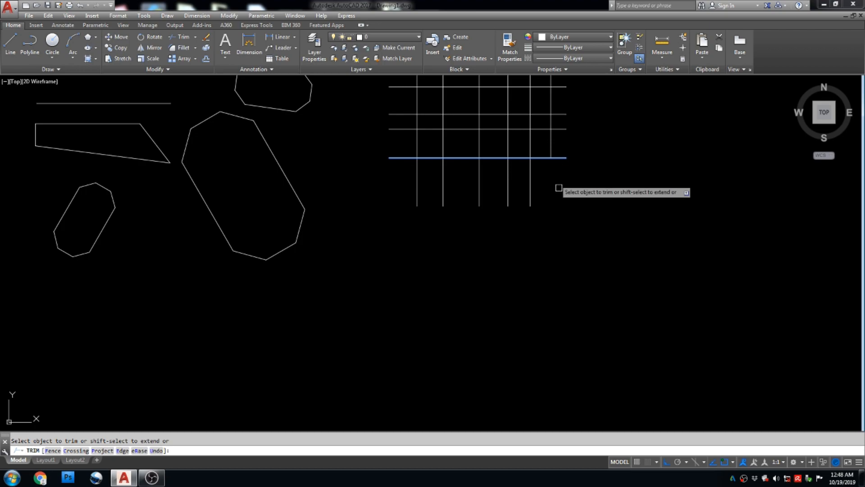
scroll(558, 188, "down", 2)
scroll(569, 159, "up", 4)
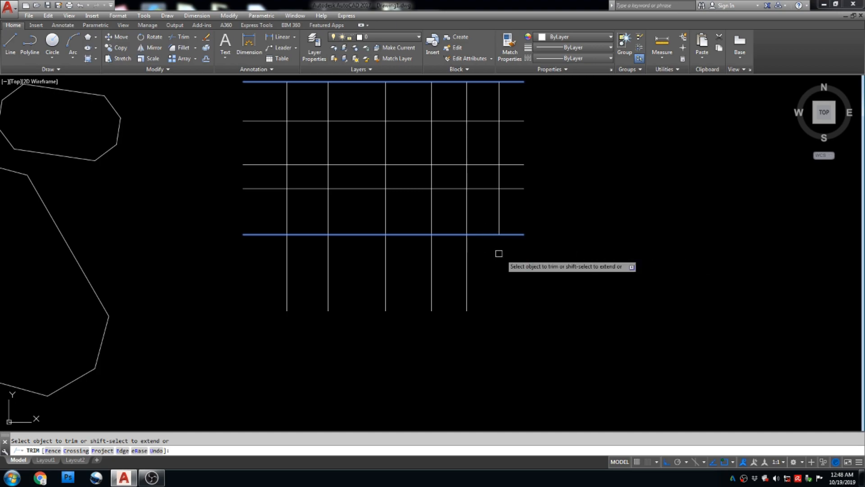
left_click(467, 208)
left_click(430, 255)
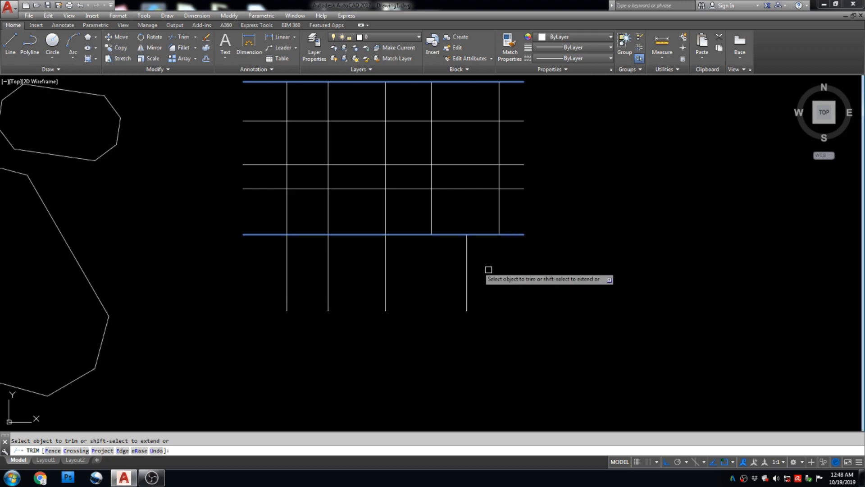
left_click(331, 251)
left_click(293, 253)
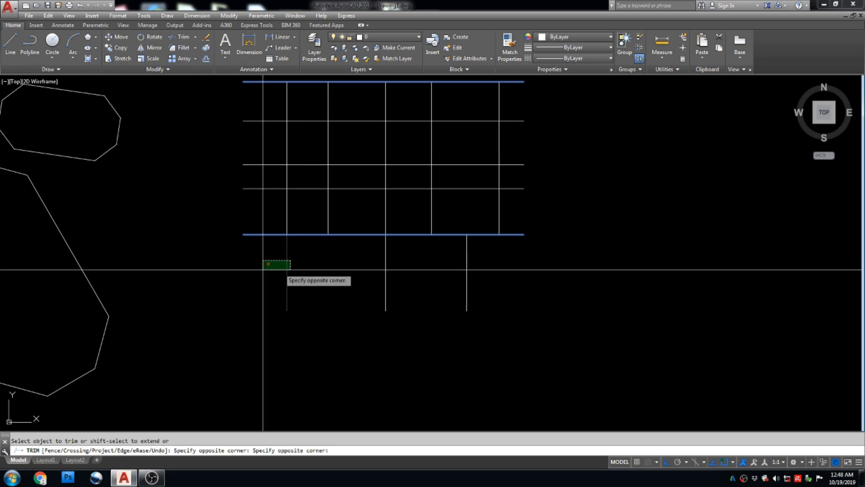
left_click(265, 268)
scroll(410, 286, "down", 4)
key("Escape")
With all objects as cutting edges, trim three vertical segments in the grid's top row and the second horizontal's segment left of the middle vertical.
middle_click_drag(410, 282, 469, 276)
scroll(481, 260, "up", 3)
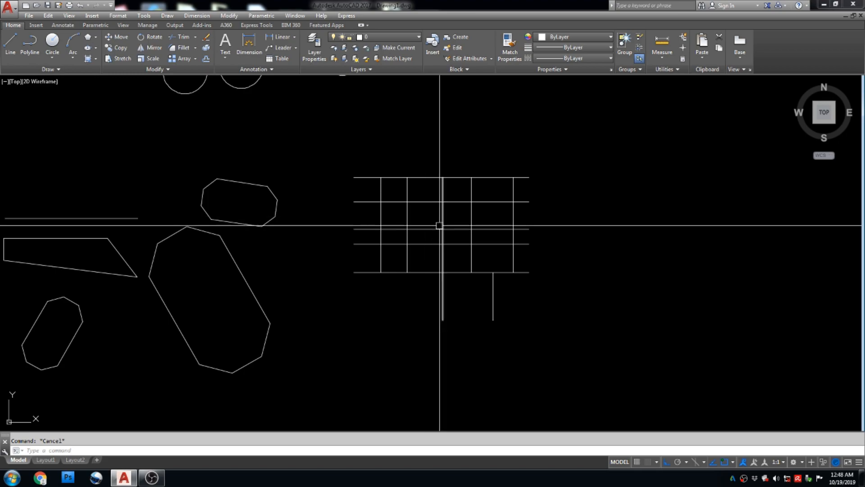
type("TR")
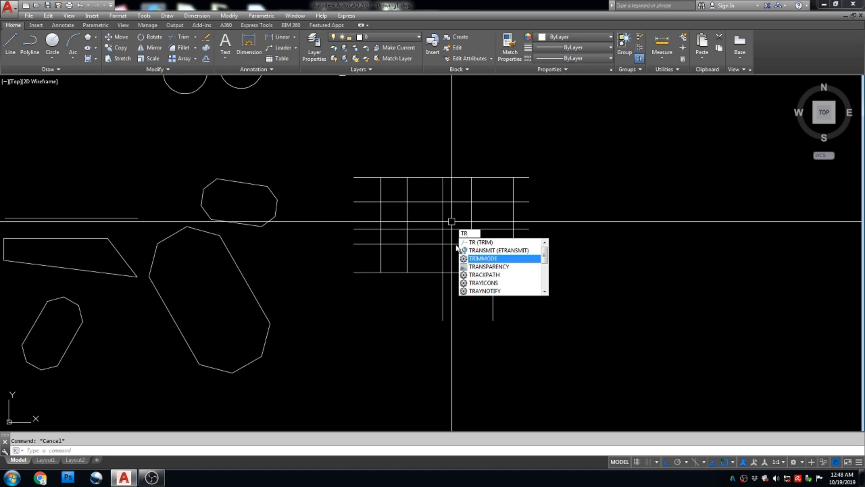
key("Return")
key("Return")
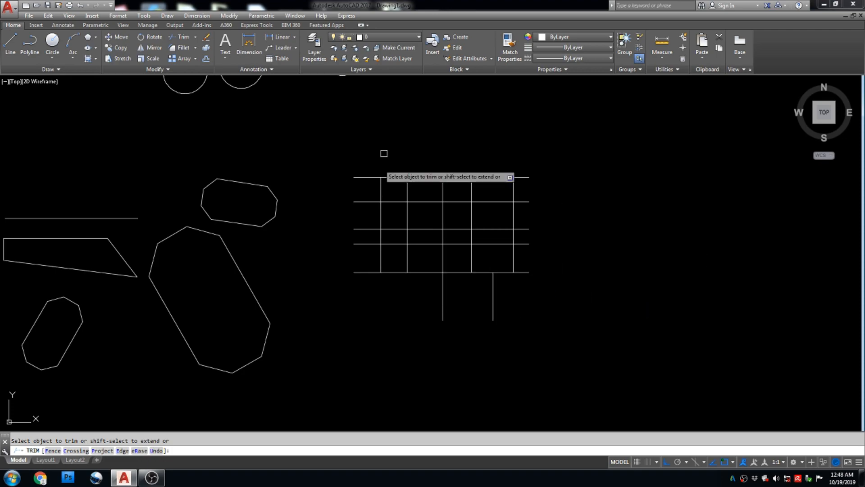
left_click(380, 186)
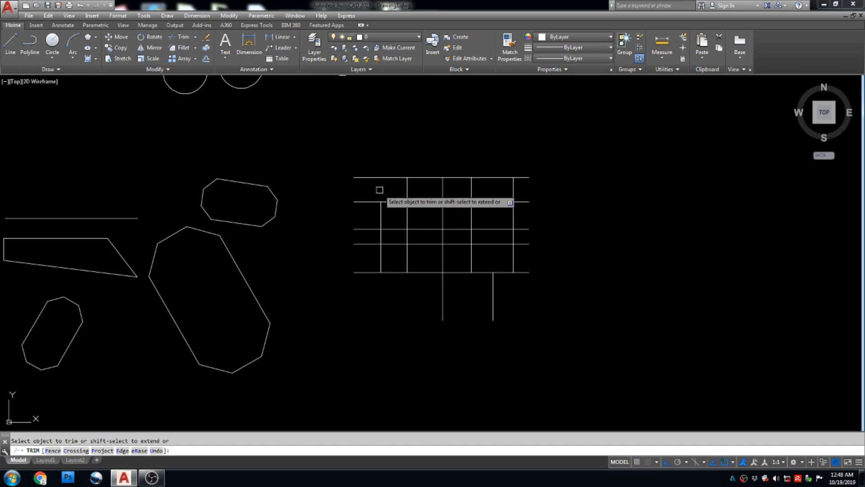
left_click(407, 191)
left_click(419, 201)
left_click(472, 188)
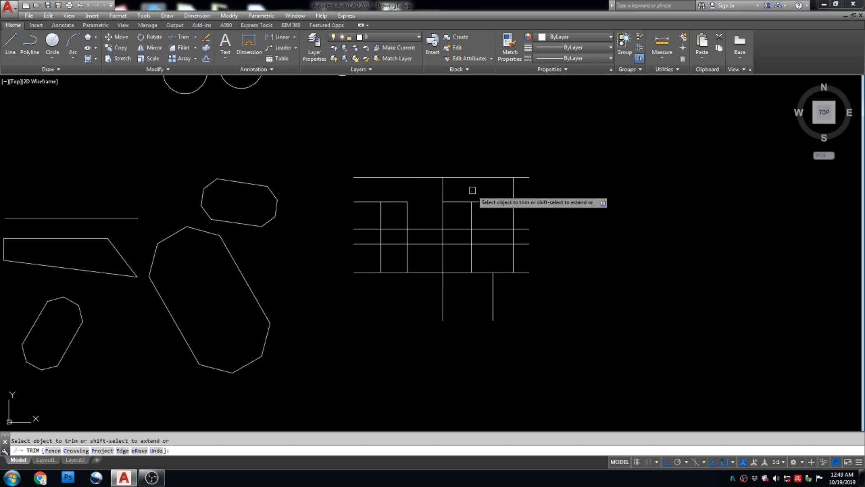
Trim further grid pieces: two lower left stubs, three inner horizontal segments and the rightmost vertical's segment in the second row.
left_click(366, 244)
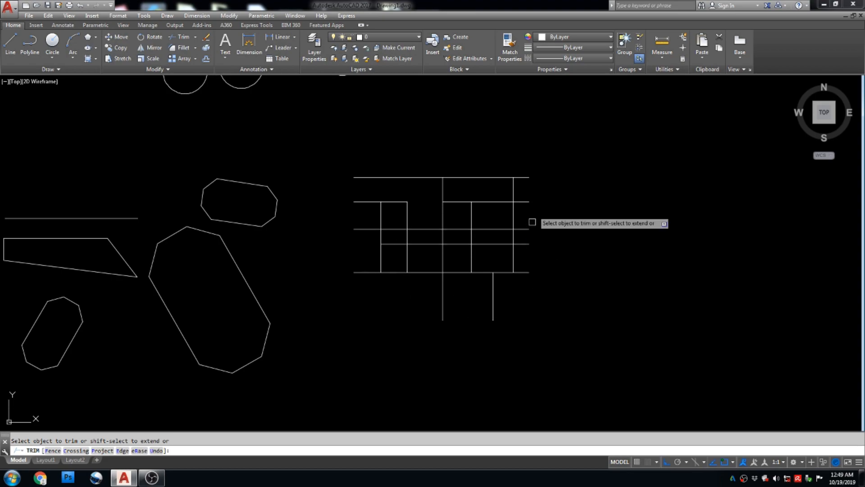
left_click(417, 272)
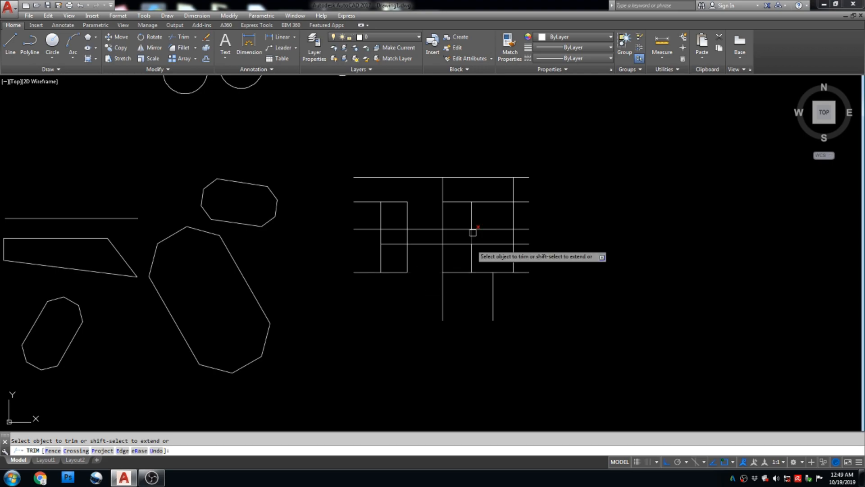
left_click(466, 228)
left_click(513, 212)
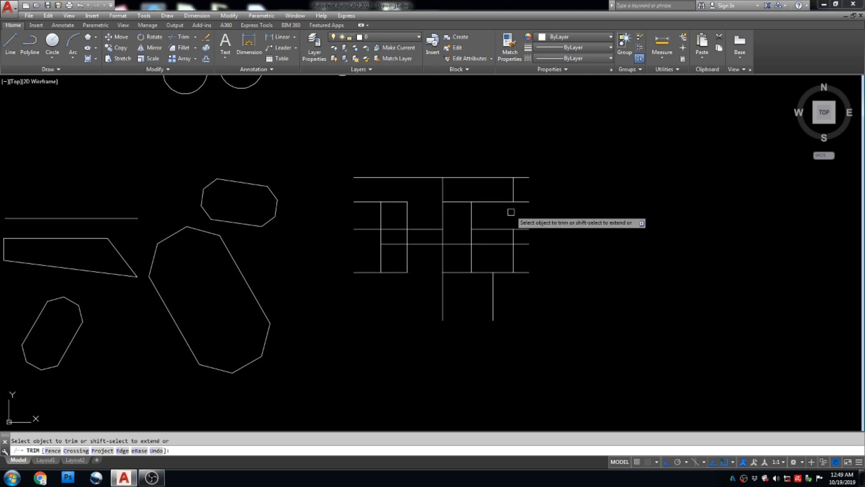
left_click(370, 272)
left_click(403, 228)
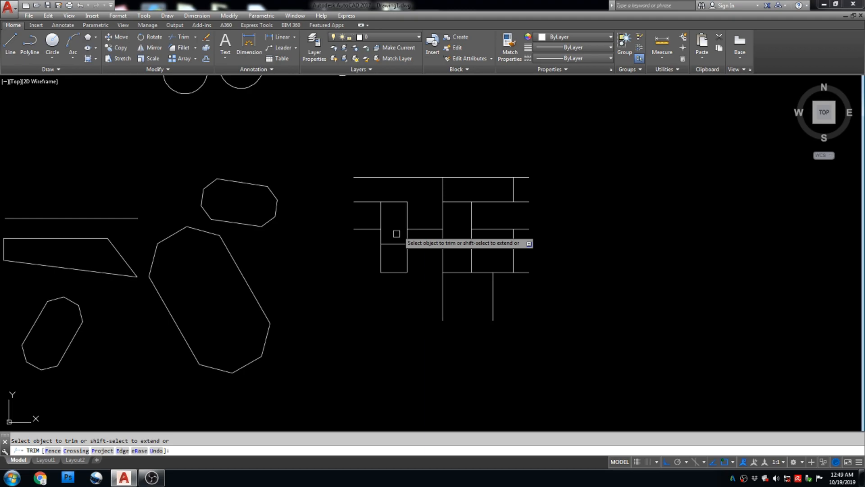
scroll(396, 205, "down", 5)
scroll(410, 206, "up", 5)
scroll(428, 225, "down", 5)
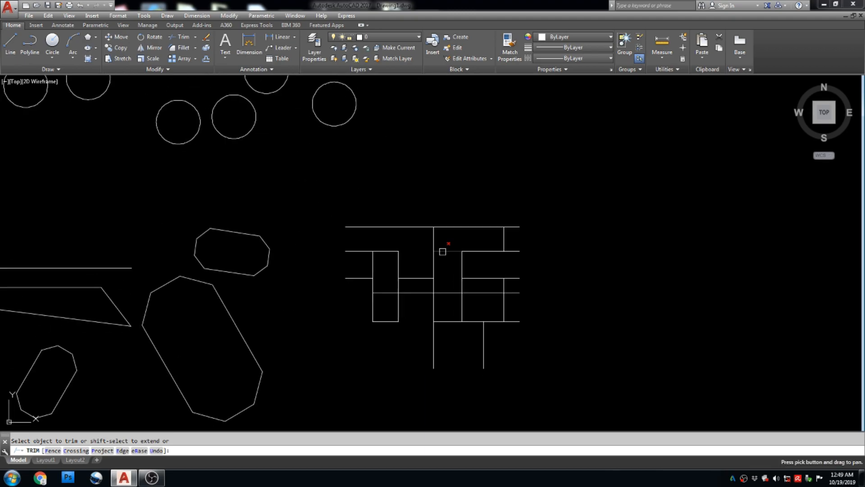
scroll(419, 252, "up", 5)
mouse_move(415, 270)
middle_mouse_down()
mouse_move(420, 239)
mouse_move(437, 272)
middle_mouse_up()
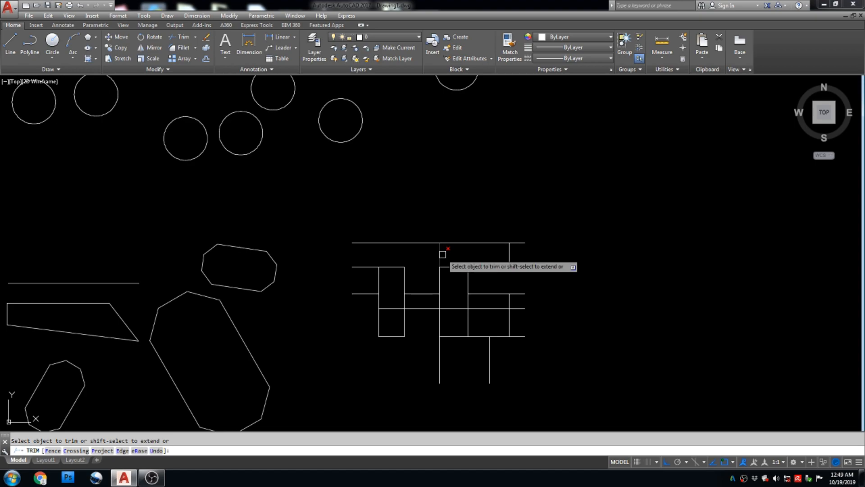
left_click(196, 37)
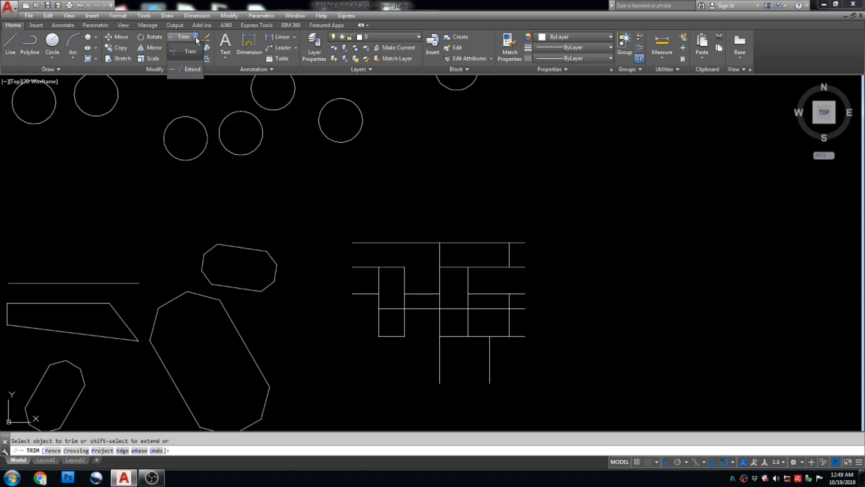
left_click(197, 69)
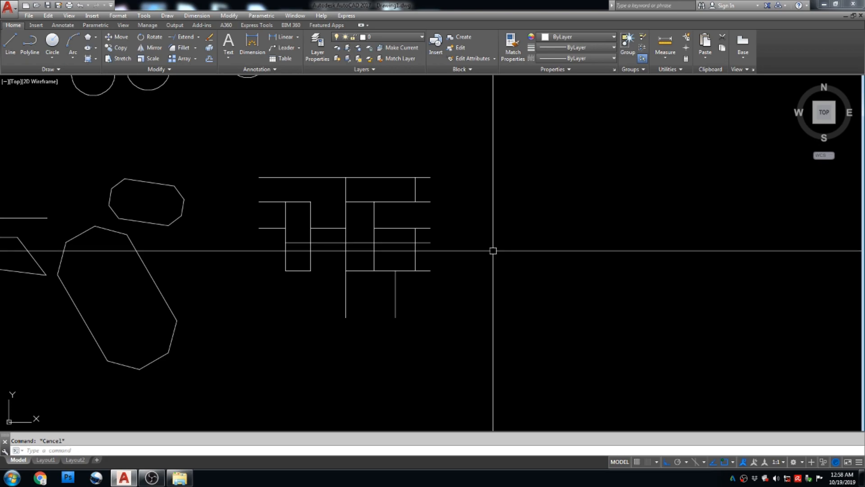
middle_click_drag(488, 264, 487, 221)
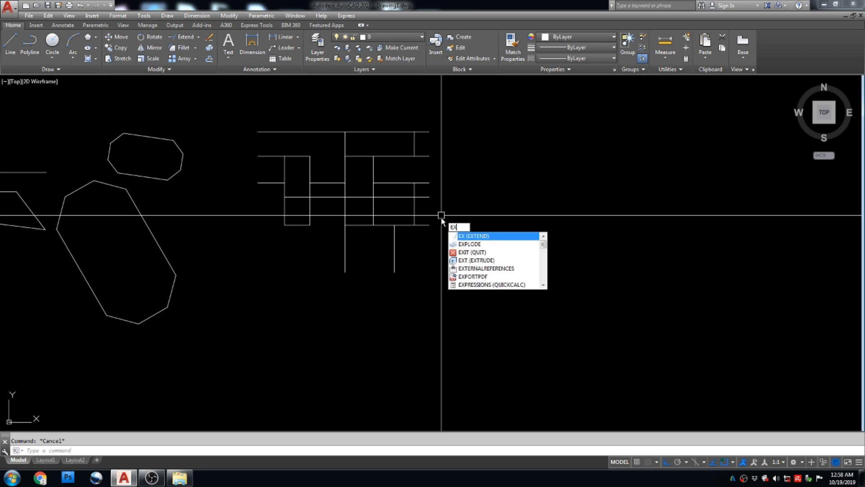
key("Escape")
scroll(450, 189, "down", 5)
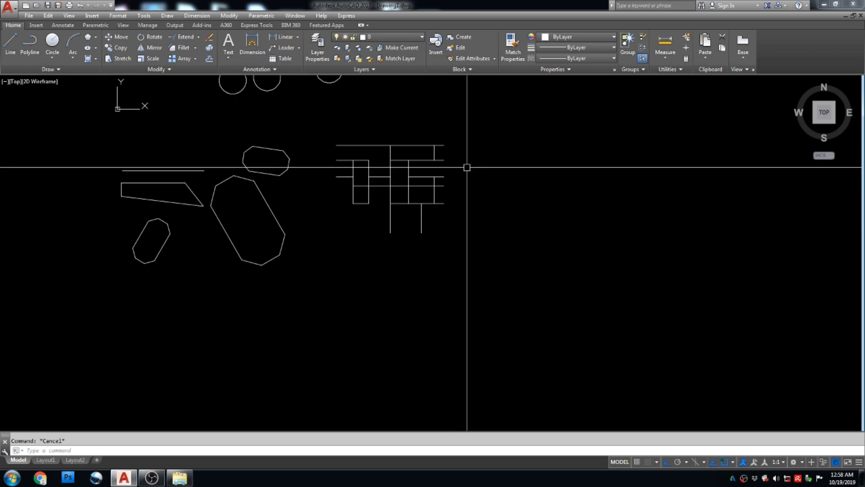
scroll(462, 215, "up", 3)
scroll(460, 215, "down", 1)
scroll(459, 214, "up", 1)
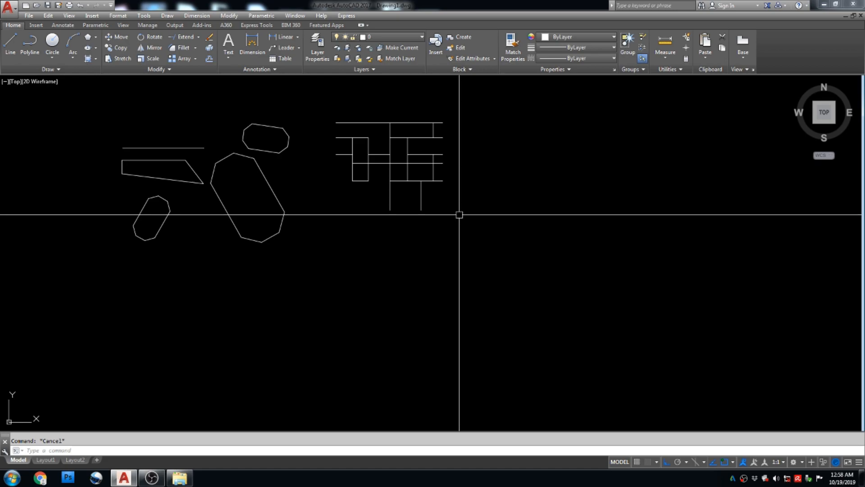
Draw a single-segment horizontal polyline below the trimmed grid, slightly longer than the grid is wide.
type("pl")
key("Return")
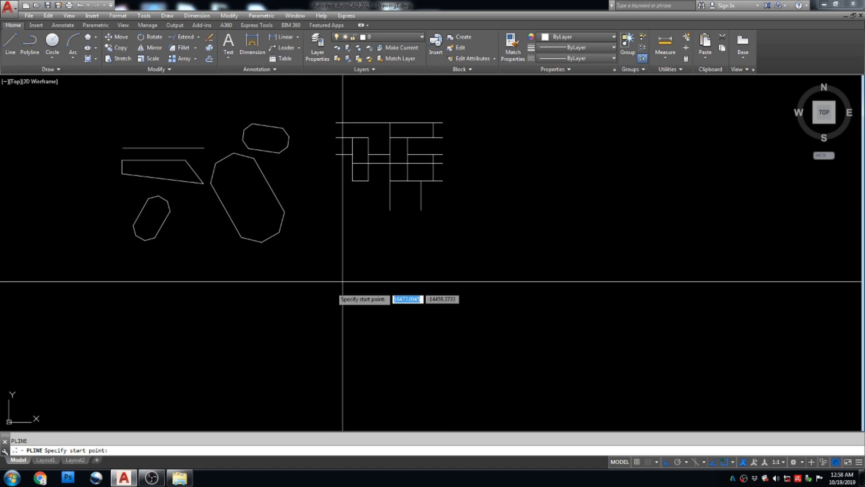
left_click(333, 271)
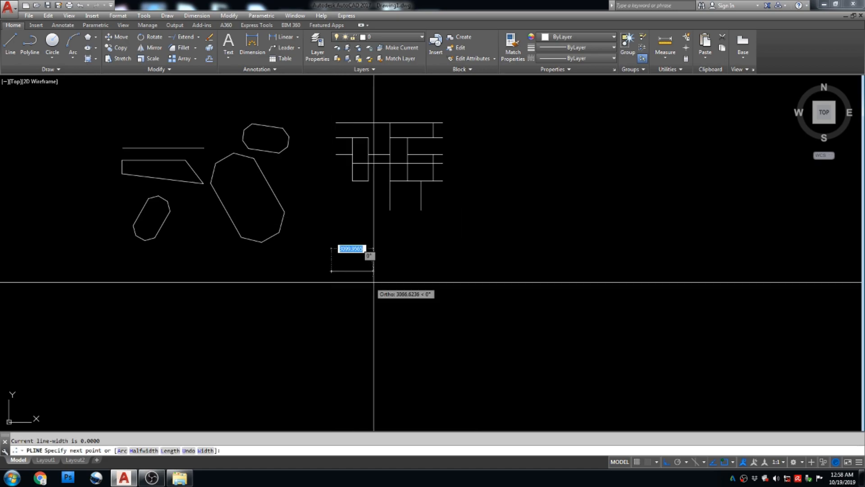
left_click(479, 287)
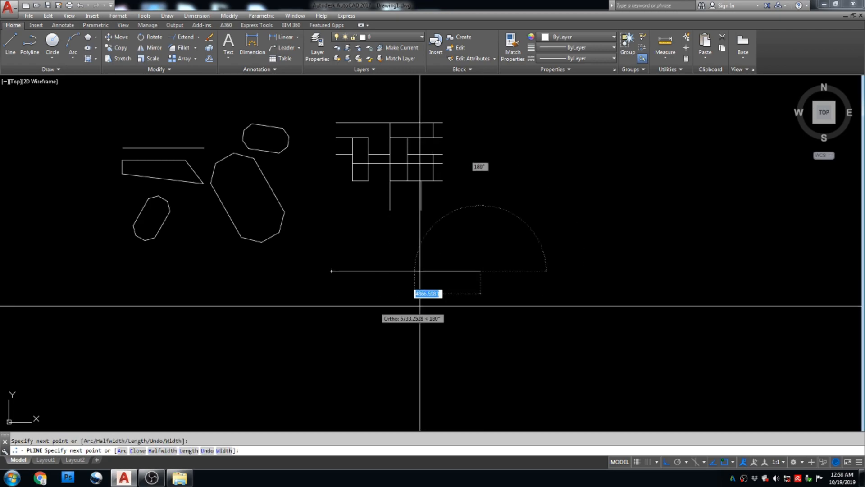
key("Escape")
key("Escape")
Draw a vertical polyline beyond the horizontal line's right end, leaving a gap and spanning above and below its level.
type("PL")
key("Return")
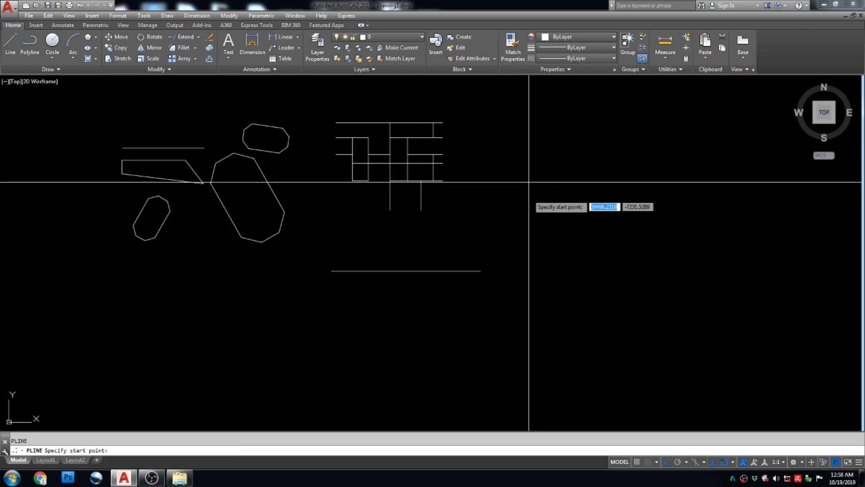
left_click(530, 177)
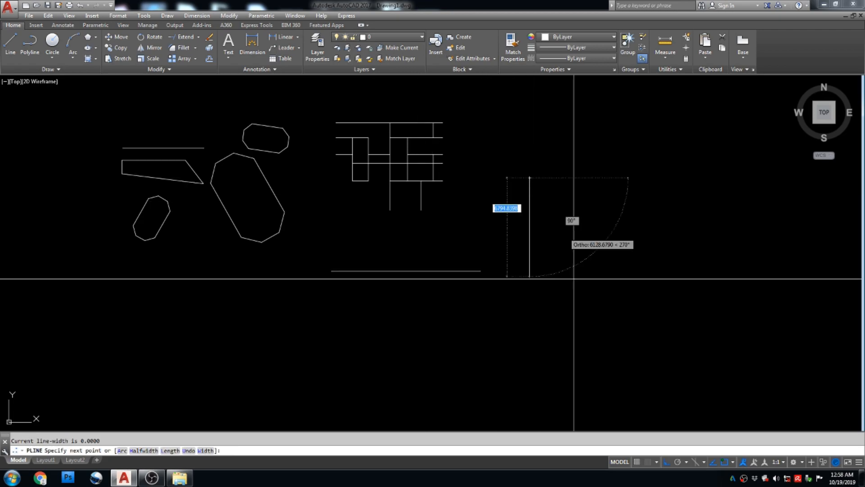
left_click(561, 336)
key("Escape")
middle_click_drag(545, 299, 542, 267)
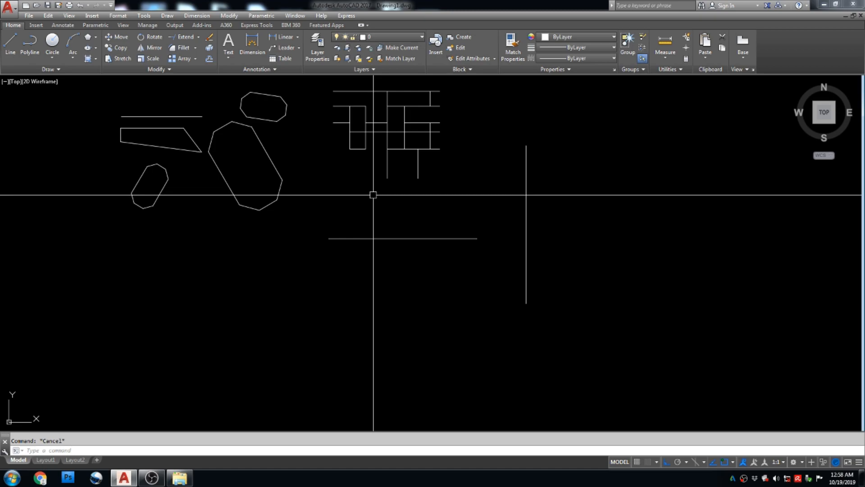
Extend the horizontal line's right end to the vertical line, using the vertical line as the boundary edge.
type("X")
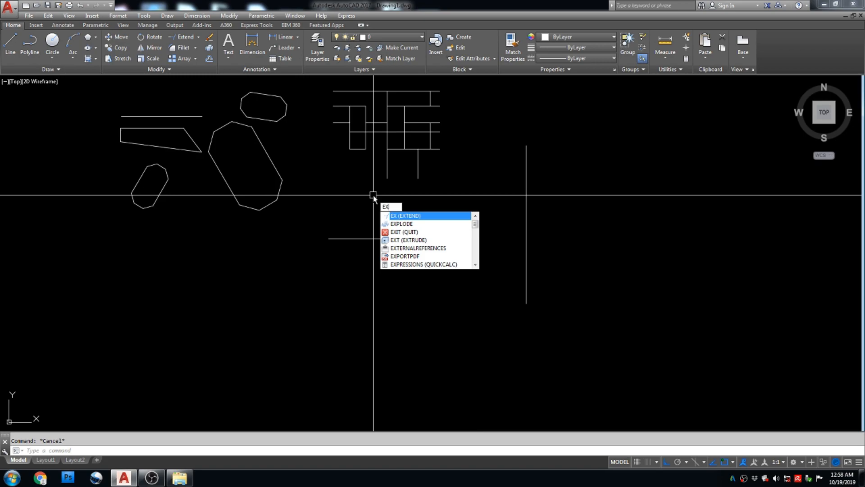
key("Return")
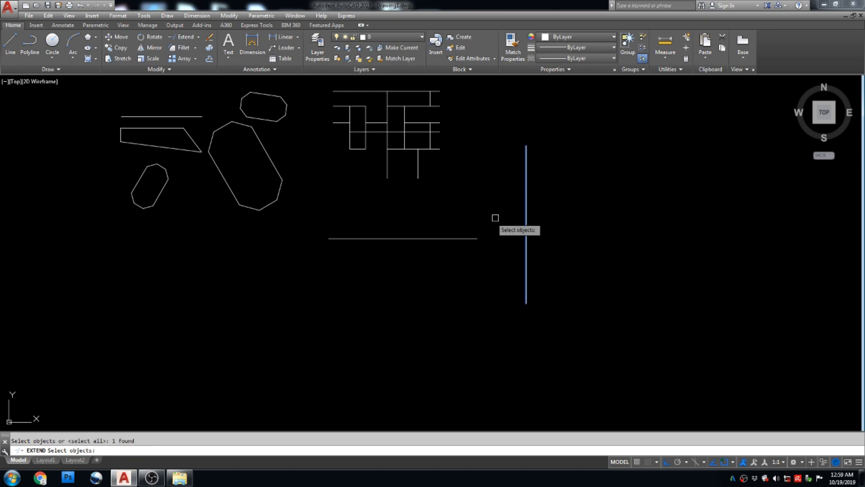
key("Return")
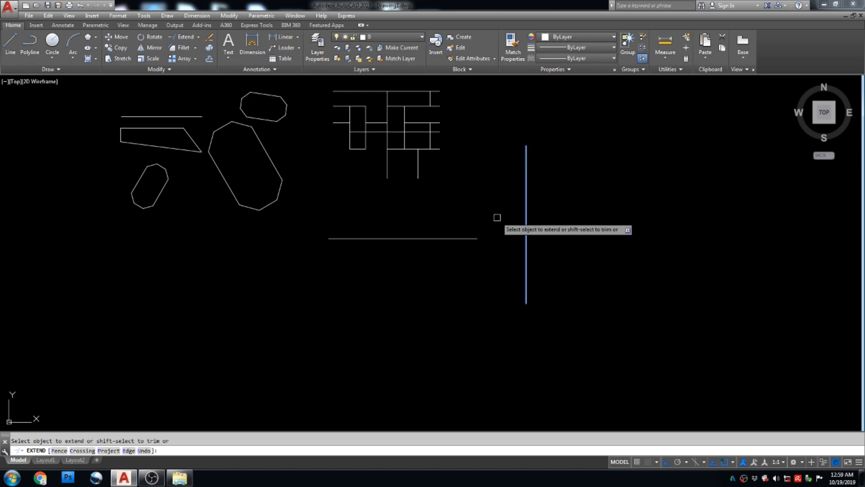
left_click(469, 238)
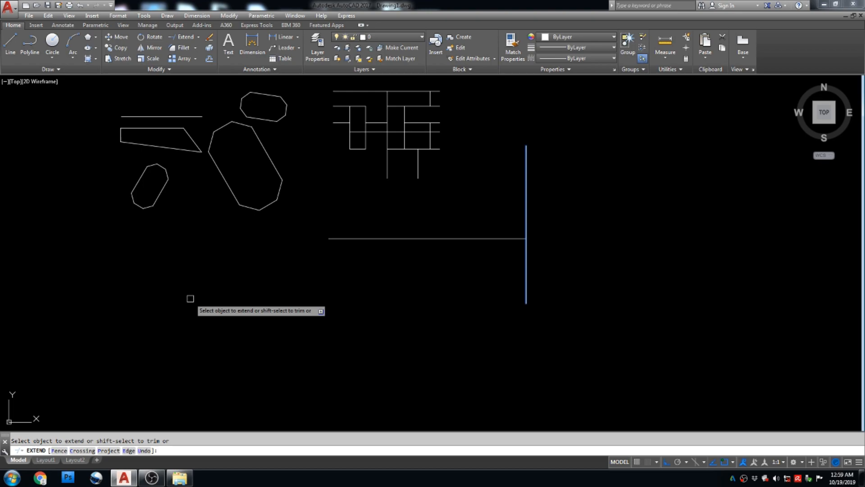
key("Escape")
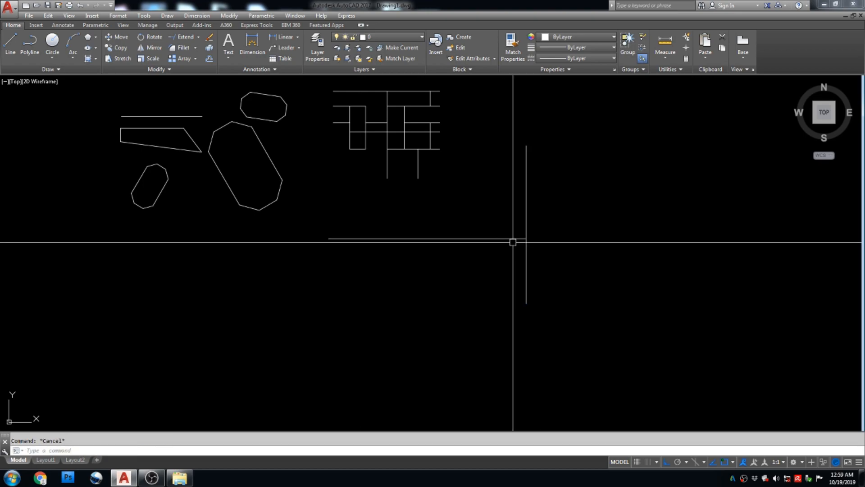
Move the vertical line to the right, away from the end of the horizontal line.
left_click(537, 178)
left_click(504, 215)
type("m")
key("Return")
left_click(553, 202)
scroll(408, 302, "down", 5)
key("Escape")
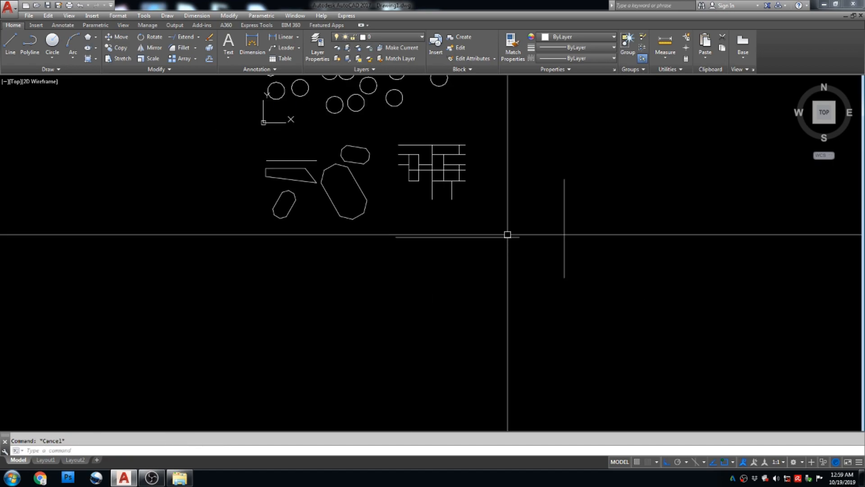
Shorten the horizontal line by pulling its right endpoint back to the left.
scroll(493, 205, "up", 5)
left_click(493, 205)
left_click(454, 258)
left_click(471, 228)
left_click(396, 257)
key("Escape")
Move the vertical line left, closer to the shortened horizontal line but still separated by a gap.
left_click(580, 244)
left_click(506, 279)
type("m")
key("Return")
left_click(550, 345)
left_click(471, 342)
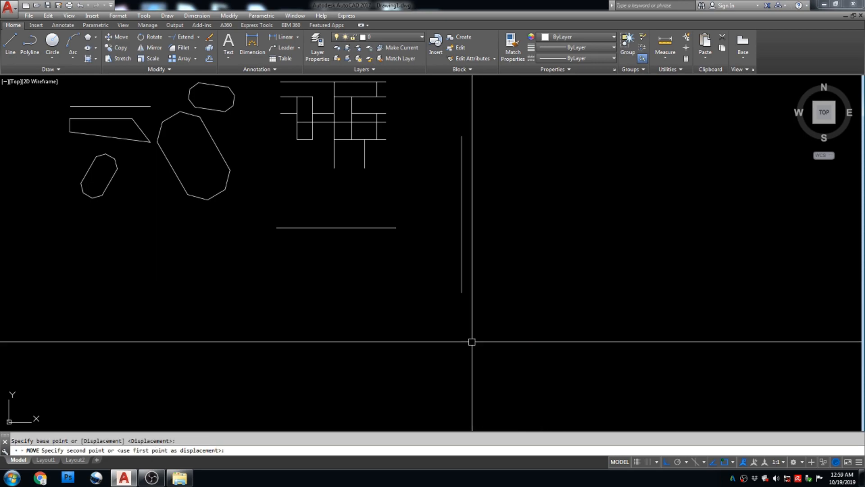
scroll(578, 203, "down", 4)
key("Escape")
scroll(536, 240, "up", 3)
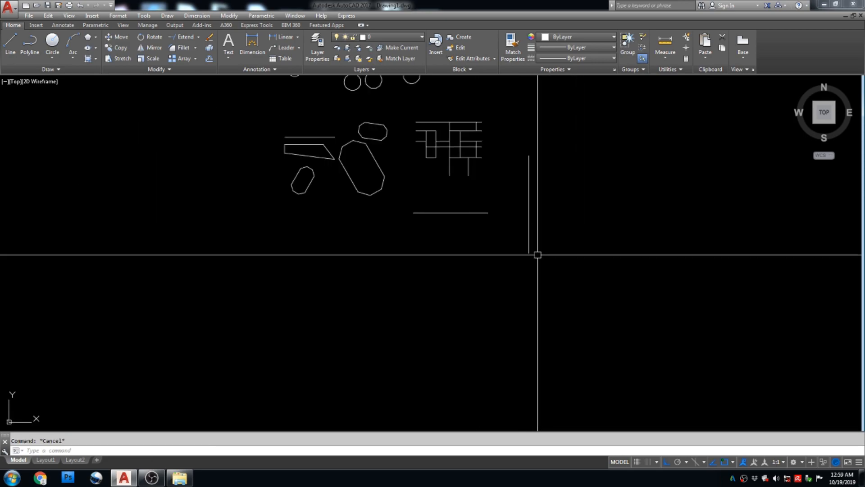
scroll(550, 229, "up", 2)
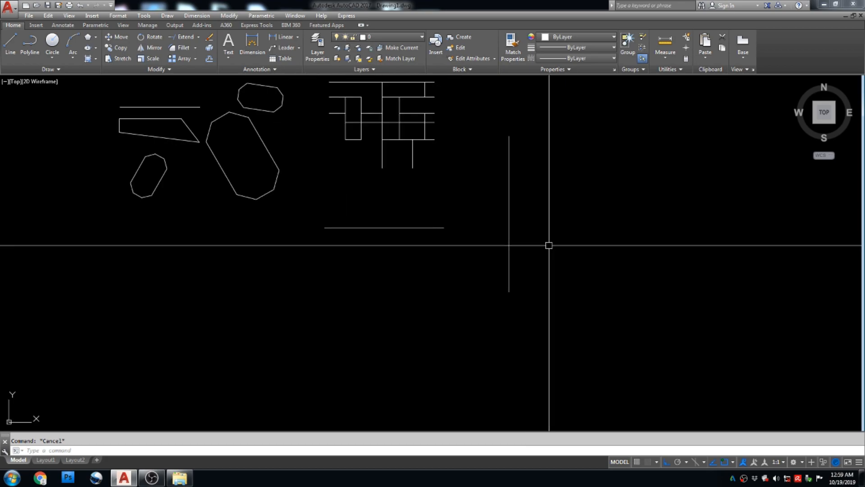
Extend the horizontal line's right end to the vertical line, selecting both lines as boundary edges.
type("EX")
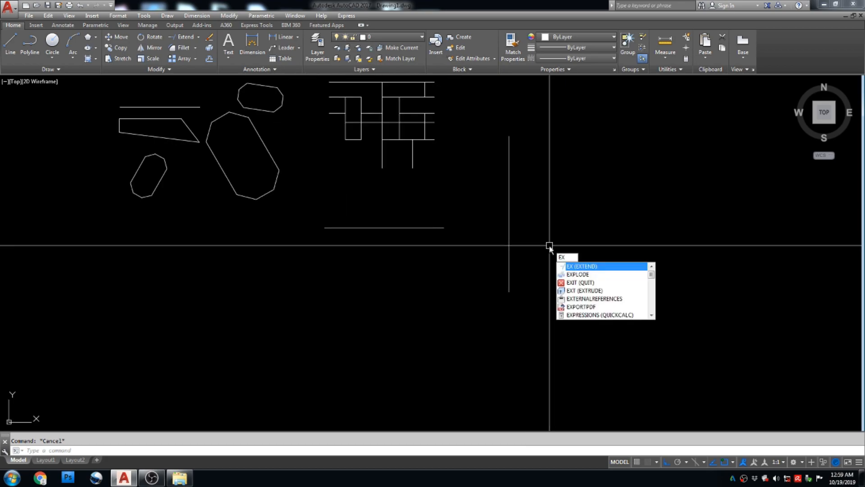
key("Return")
left_click(583, 194)
left_click(383, 252)
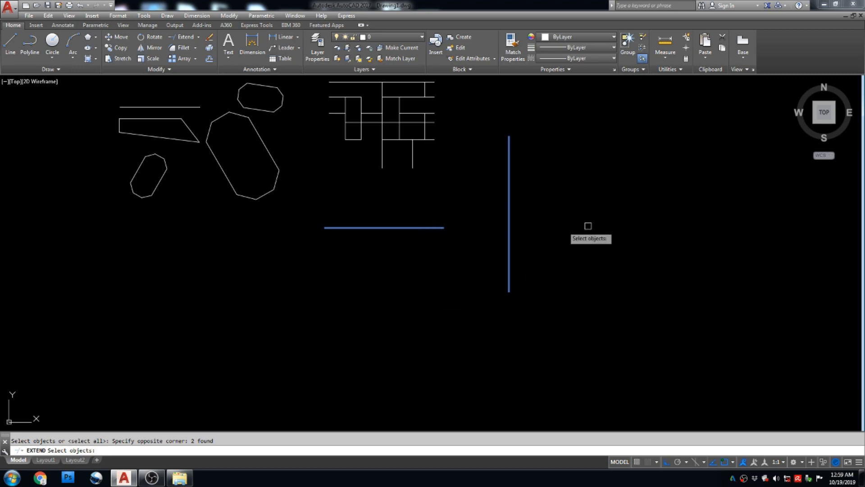
key("Return")
left_click(425, 227)
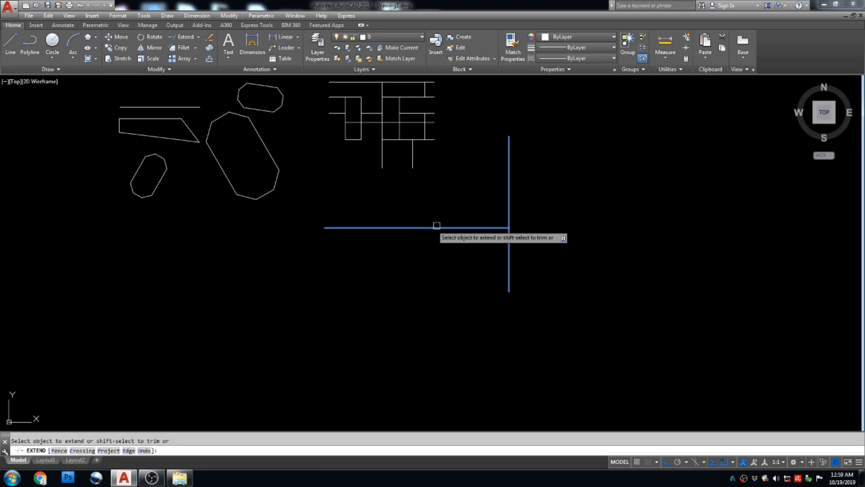
Undo the horizontal line's extension, then repeat the extension and undo it again.
key("ctrl+z")
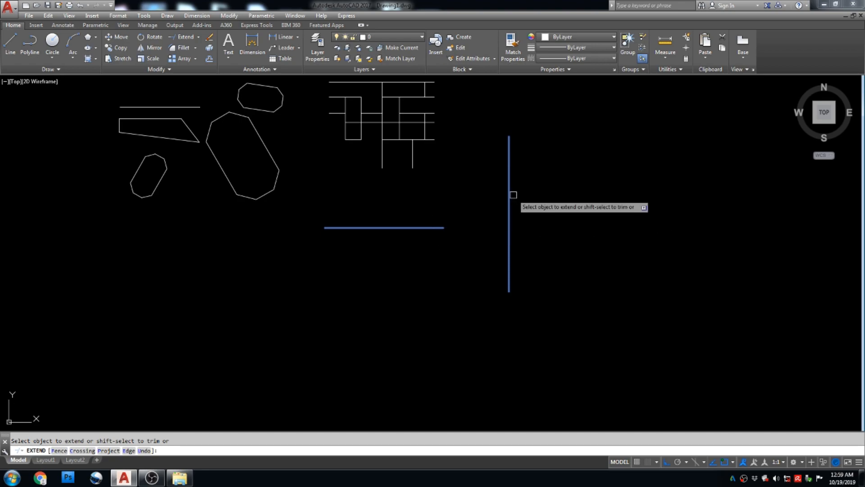
left_click(428, 226)
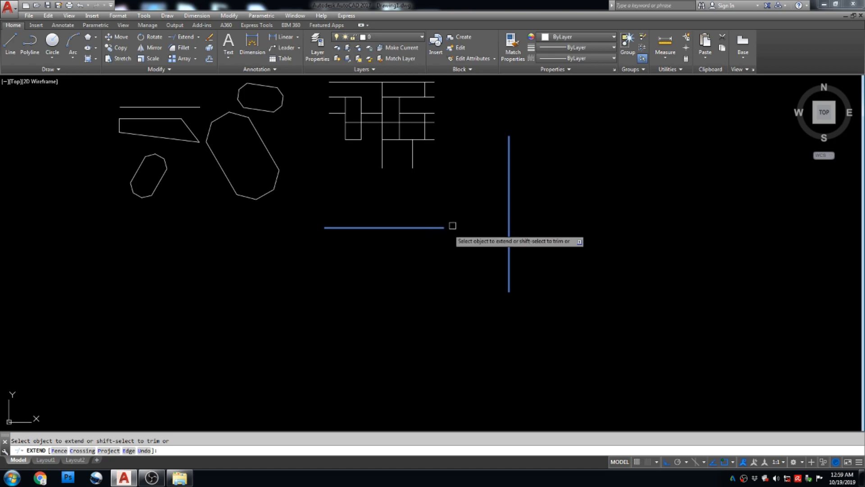
key("ctrl+z")
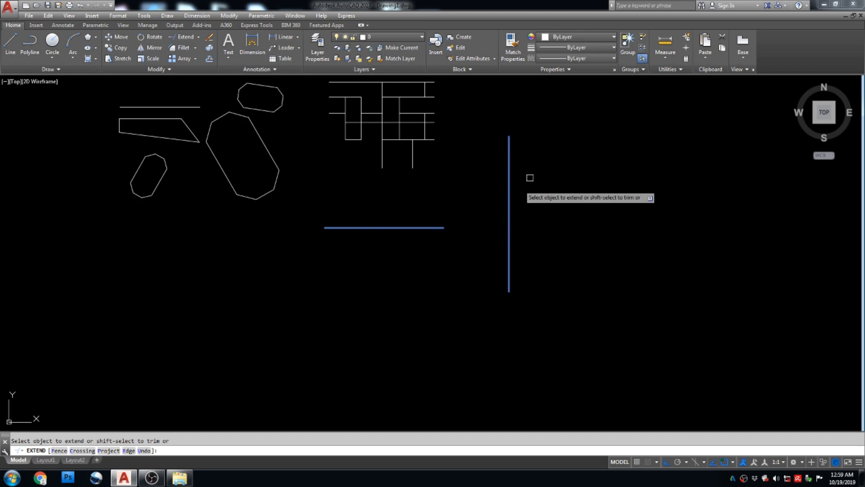
Try to extend the vertical line's upper end, then extend the horizontal line to the vertical line once more.
left_click(509, 140)
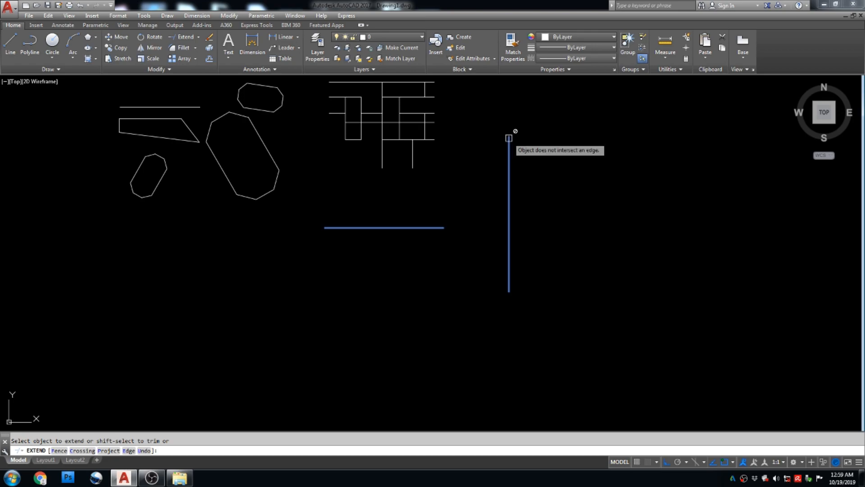
left_click(436, 228)
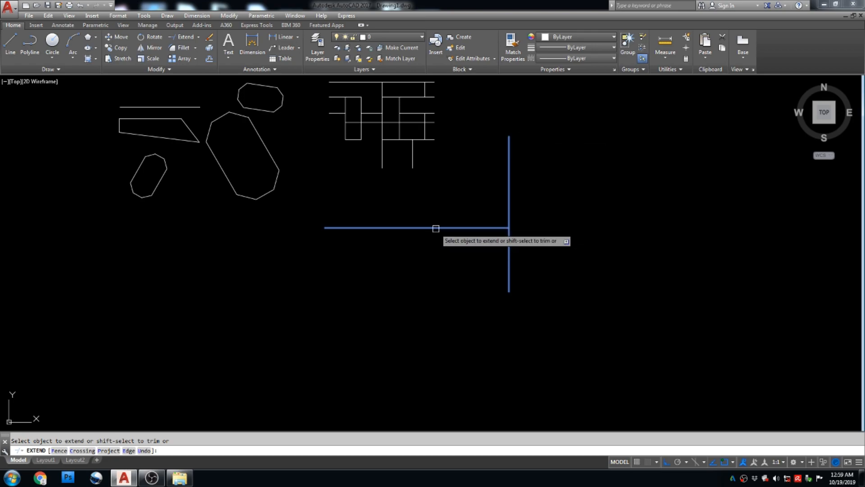
scroll(428, 245, "down", 2)
scroll(447, 220, "up", 4)
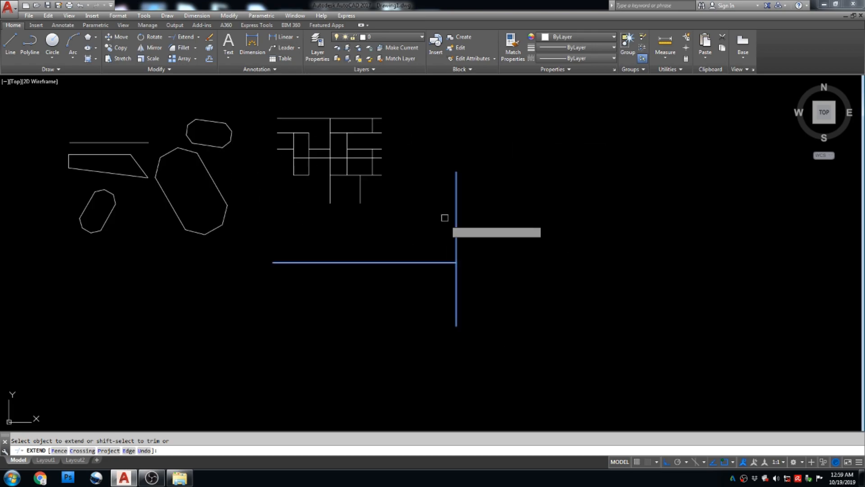
scroll(500, 239, "down", 4)
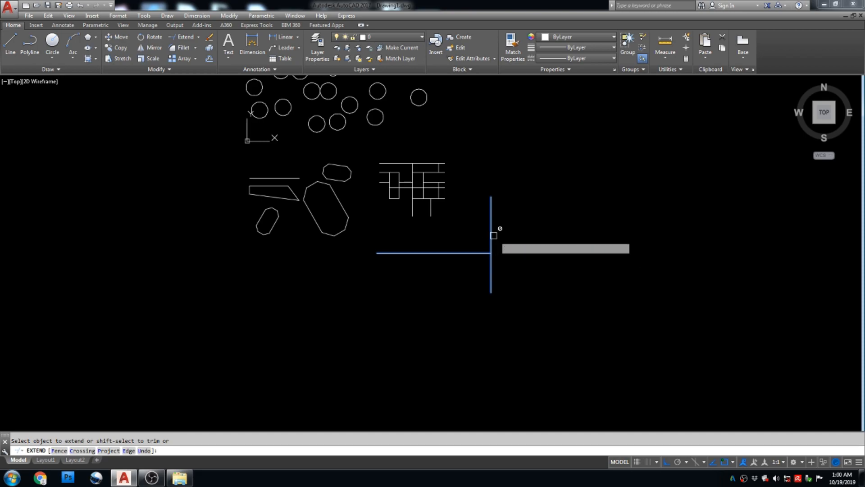
key("Escape")
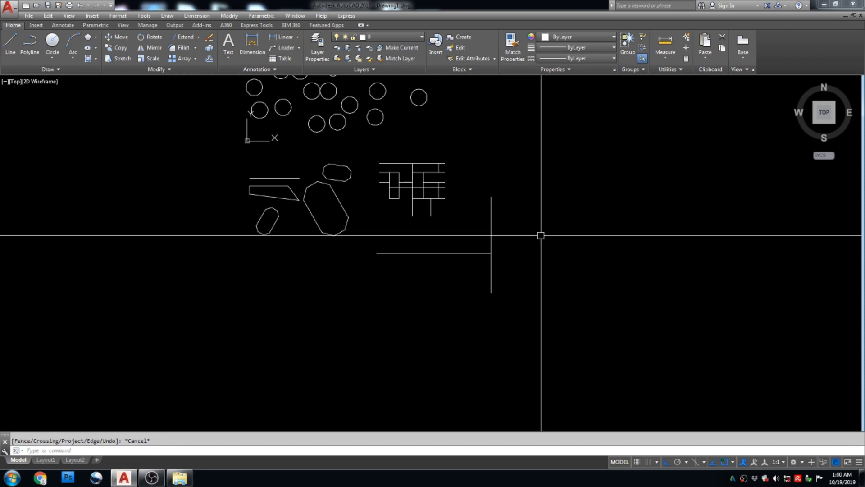
Draw a separate horizontal polyline to the right of the joined pair of lines.
type("pl")
key("Return")
left_click(529, 217)
left_click(631, 217)
key("Escape")
Draw two vertical polylines, one below the middle of the new horizontal line and one beyond its right end.
key("Return")
left_click(582, 236)
left_click(581, 329)
key("Escape")
key("Return")
left_click(653, 147)
left_click(653, 257)
key("Escape")
Draw a diagonal polyline about 15,300 mm long, sloping 30° down to the right, below the rightmost vertical line.
key("Return")
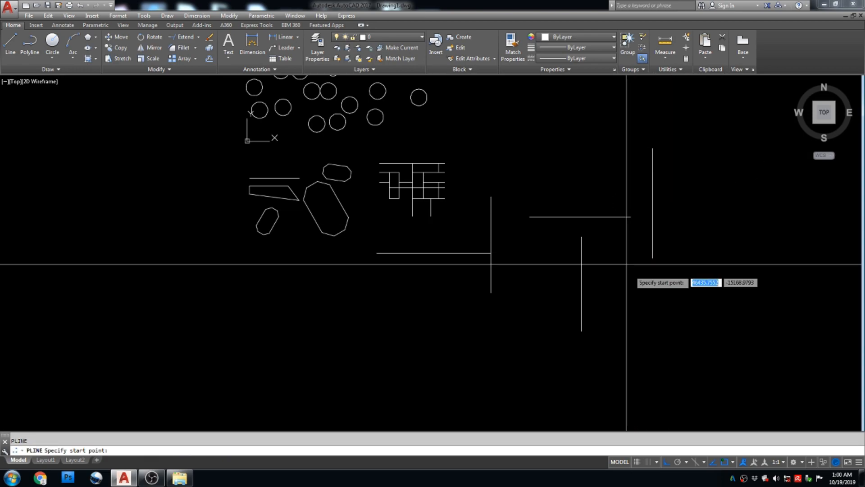
left_click(620, 261)
key("F8")
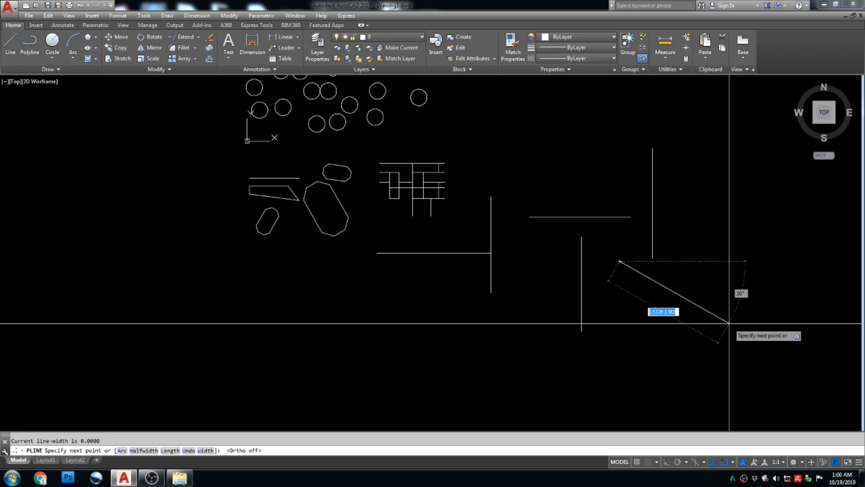
left_click(729, 323)
key("Escape")
scroll(427, 315, "down", 3)
scroll(491, 252, "up", 5)
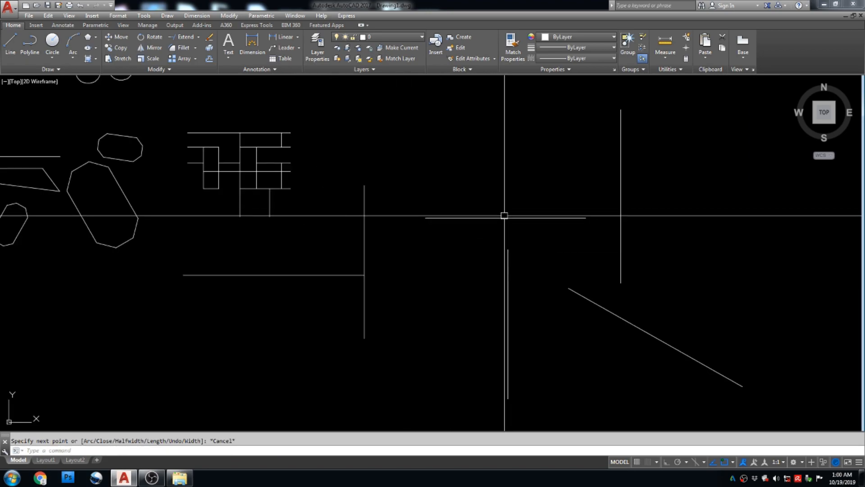
key("Escape")
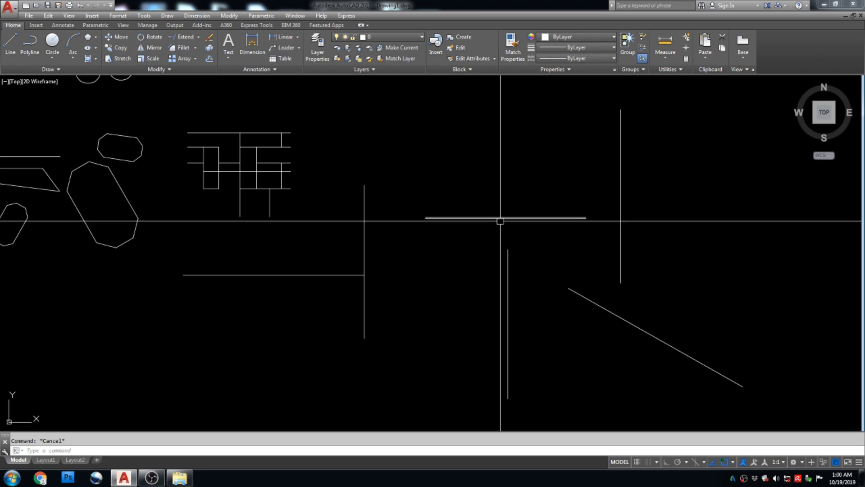
With all four new lines as boundary edges, extend the diagonal line's upper end past the lower vertical line to the horizontal line.
type("EX")
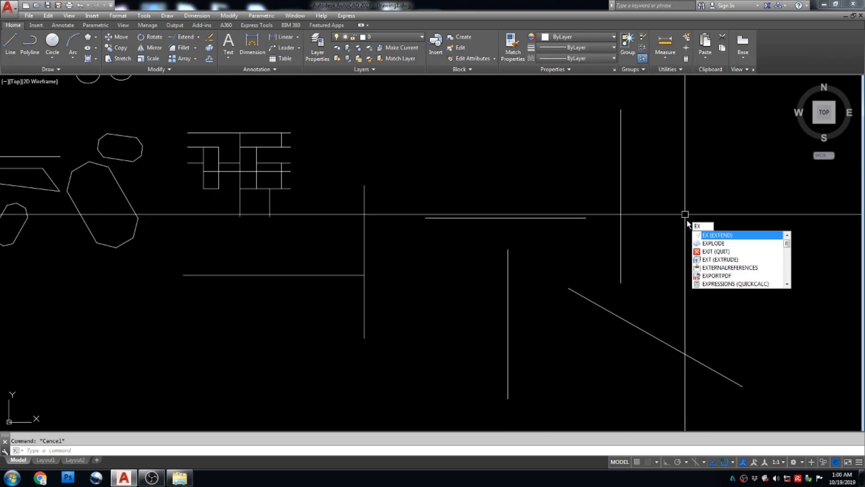
key("Return")
left_click(705, 175)
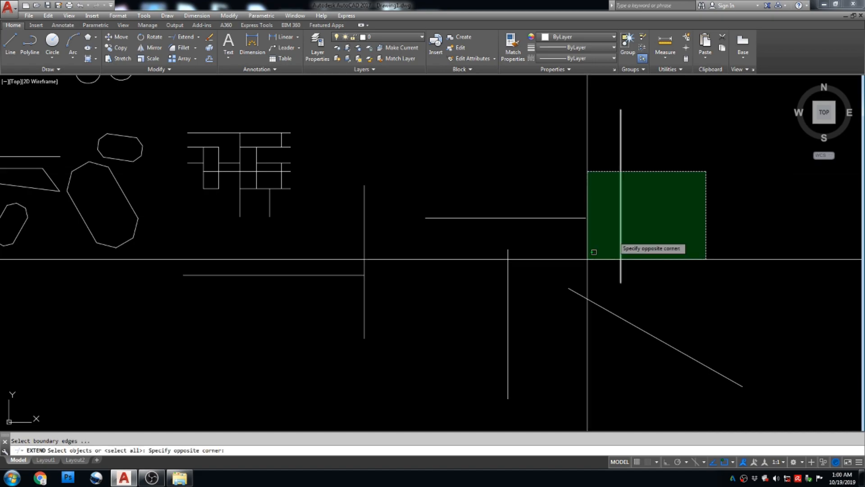
left_click(482, 360)
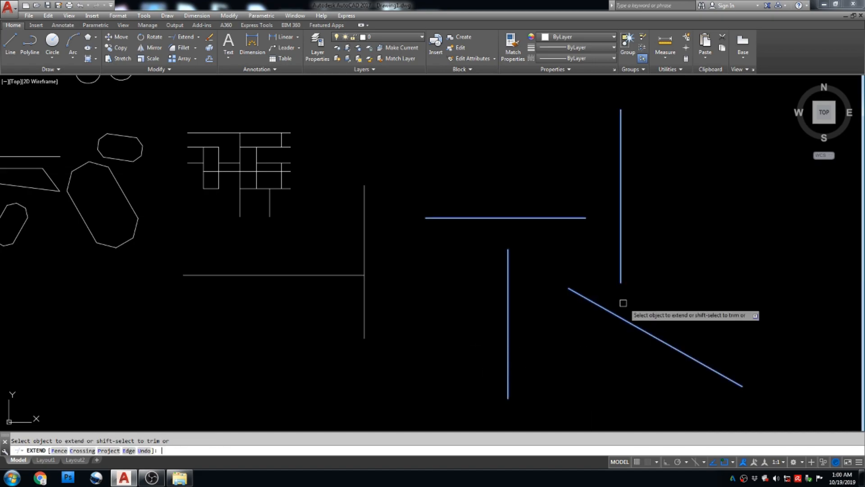
left_click(600, 307)
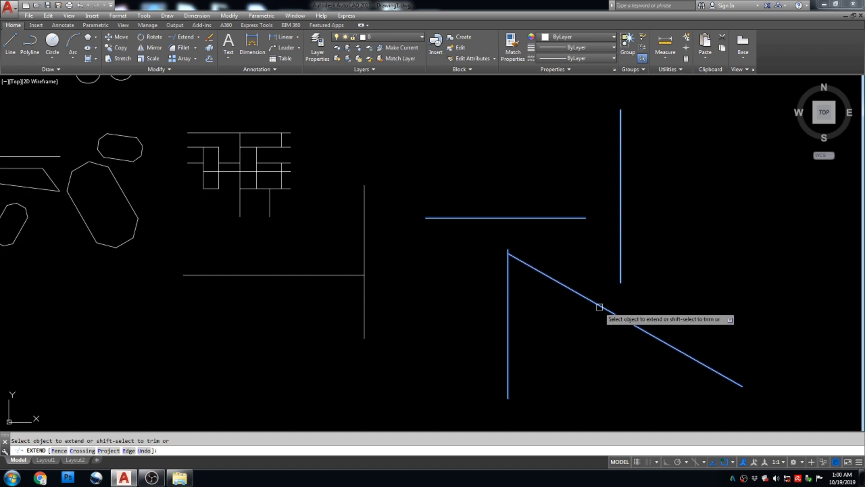
left_click(541, 272)
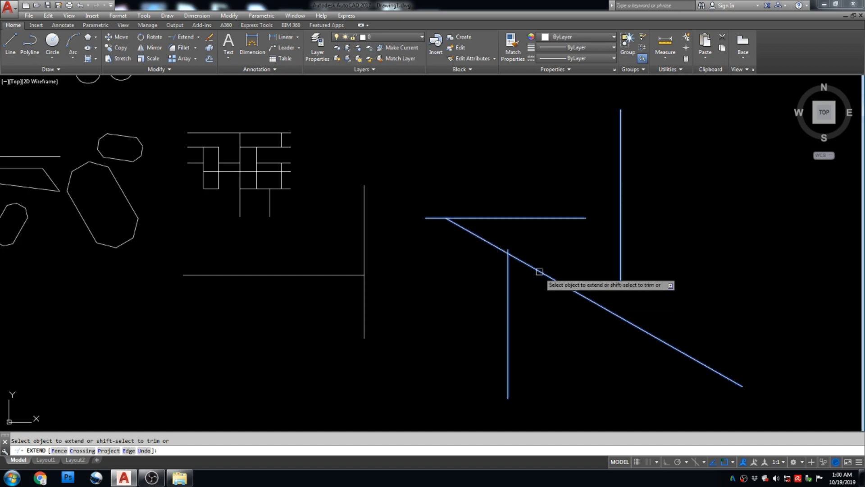
Extend the lower vertical line up to the horizontal, the right vertical down to the diagonal, and the horizontal to the right vertical.
left_click(506, 263)
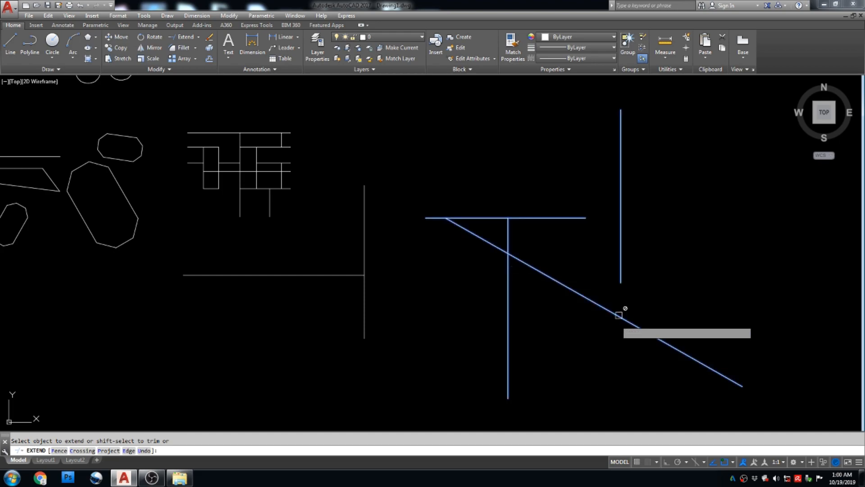
left_click(619, 258)
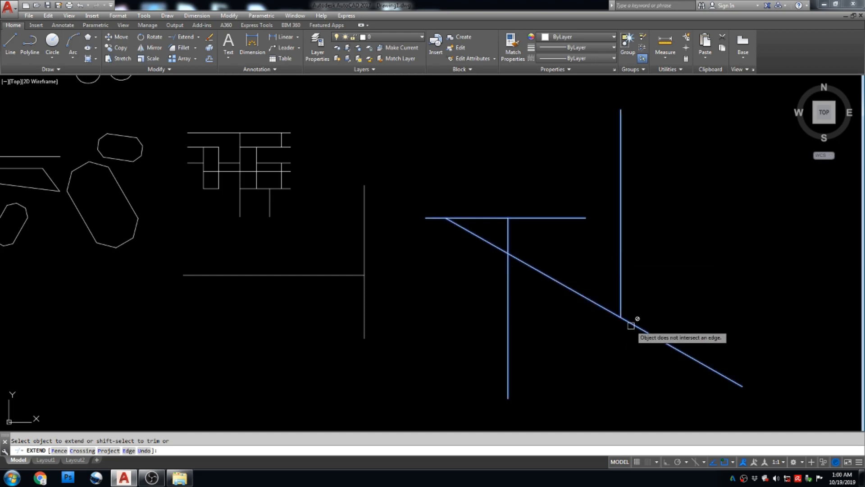
left_click(579, 219)
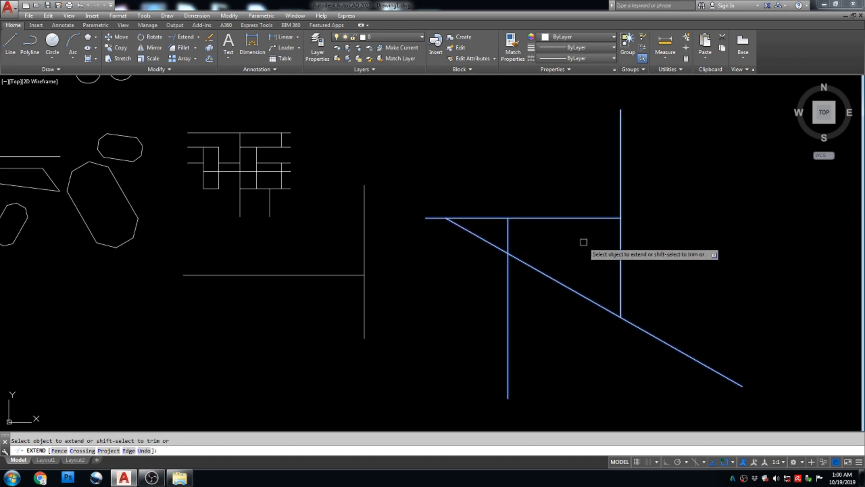
scroll(582, 241, "down", 4)
scroll(580, 245, "up", 2)
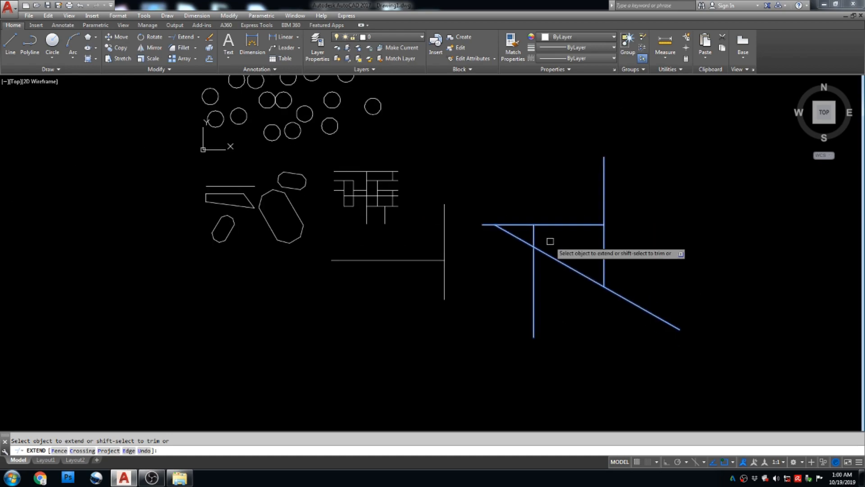
key("Escape")
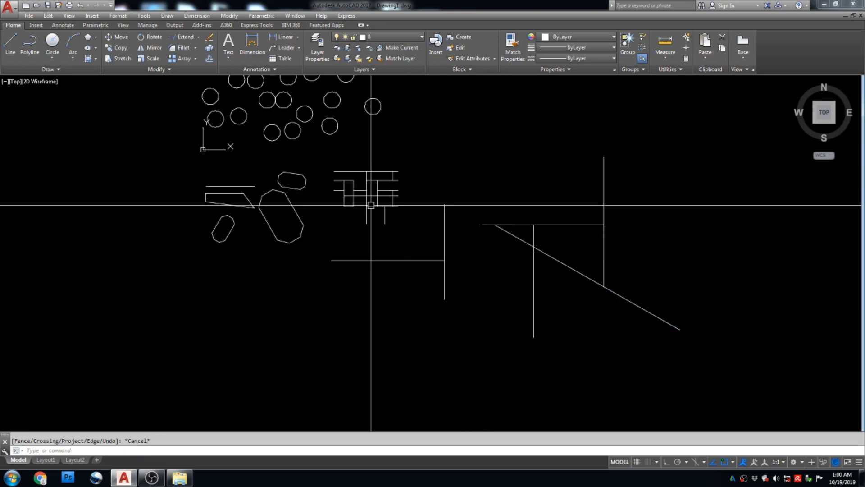
middle_click_drag(372, 206, 448, 218)
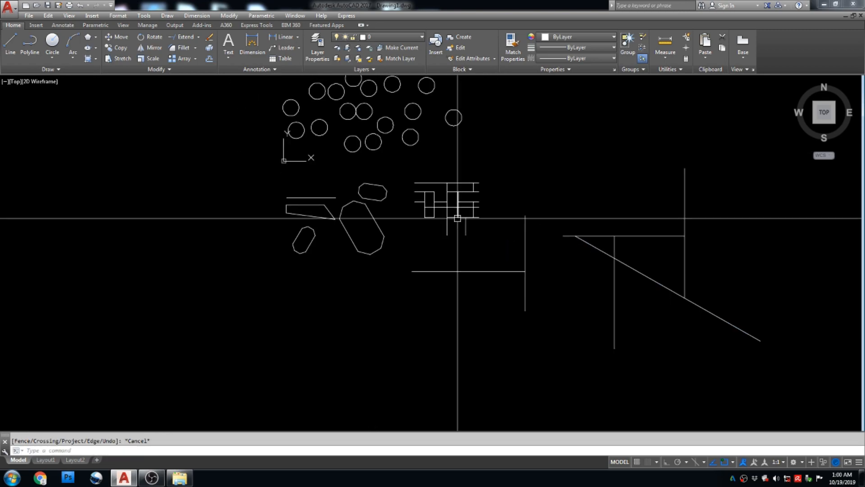
left_click(196, 48)
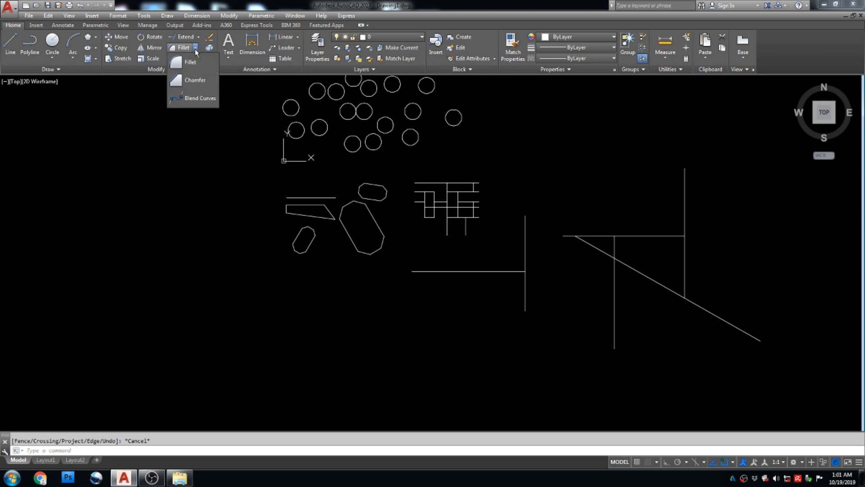
left_click(196, 47)
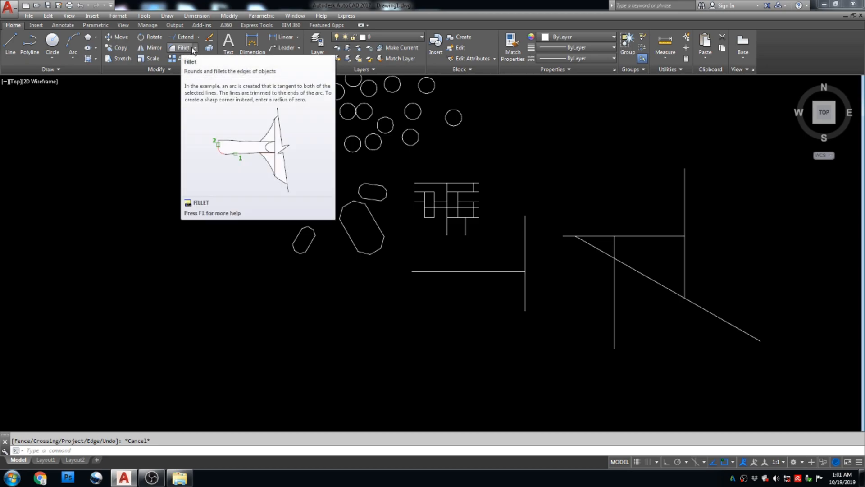
key("Escape")
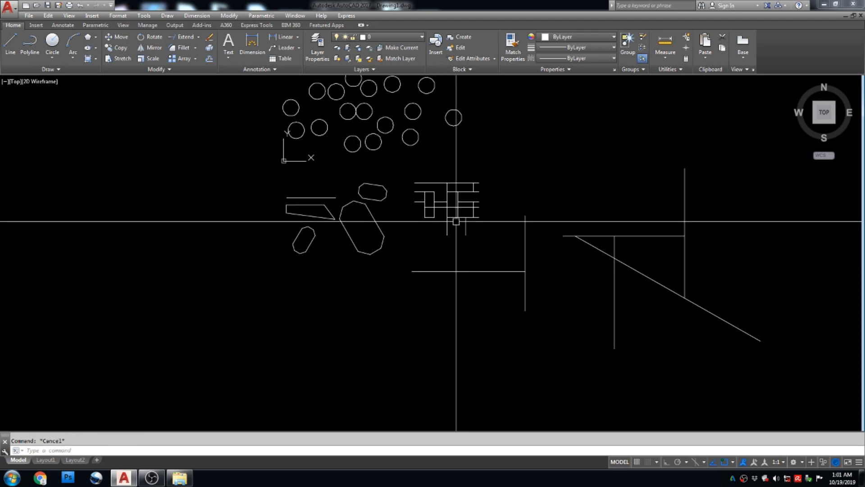
Draw a 2000 mm horizontal polyline in the empty area below the octagonal shapes.
type("P")
key("Return")
left_click(324, 303)
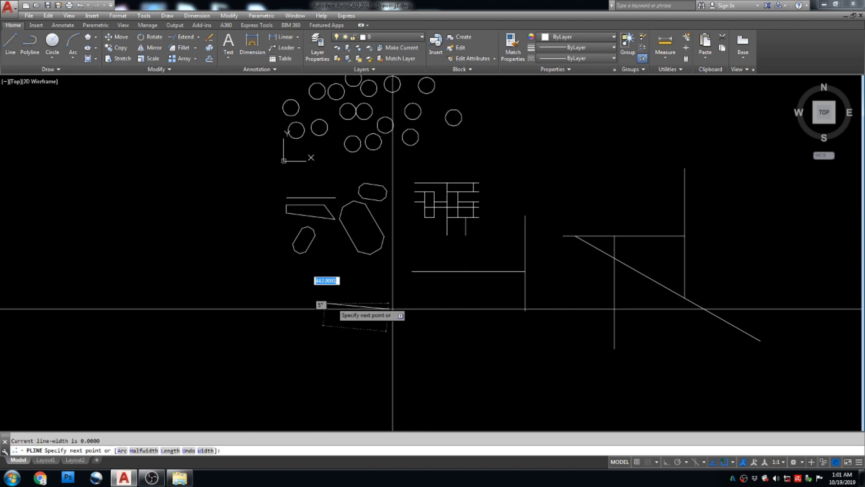
key("F8")
type("2000")
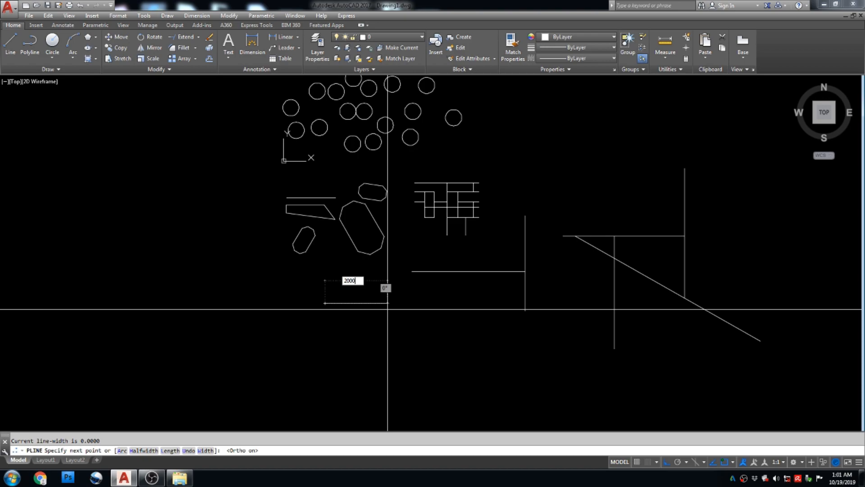
key("Return")
key("Escape")
Draw a 2000 mm vertical polyline downward, starting slightly below and beyond the short horizontal line's right end.
scroll(342, 321, "up", 6)
key("Return")
left_click(362, 260)
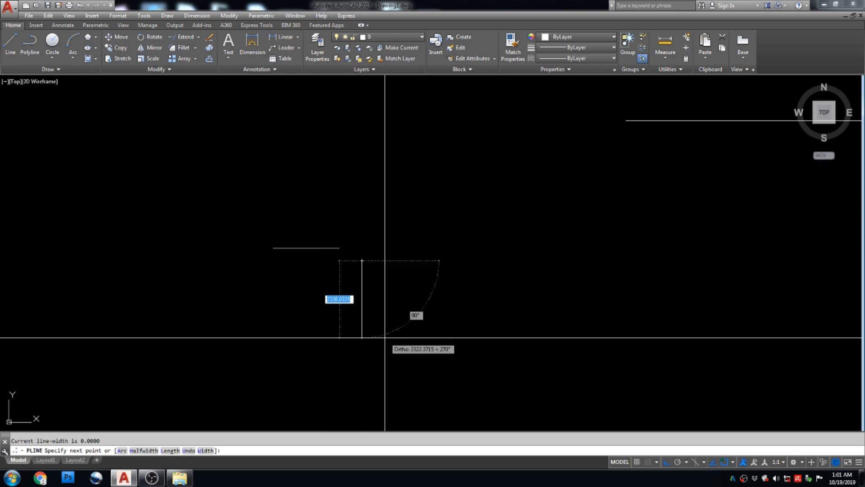
type("2000")
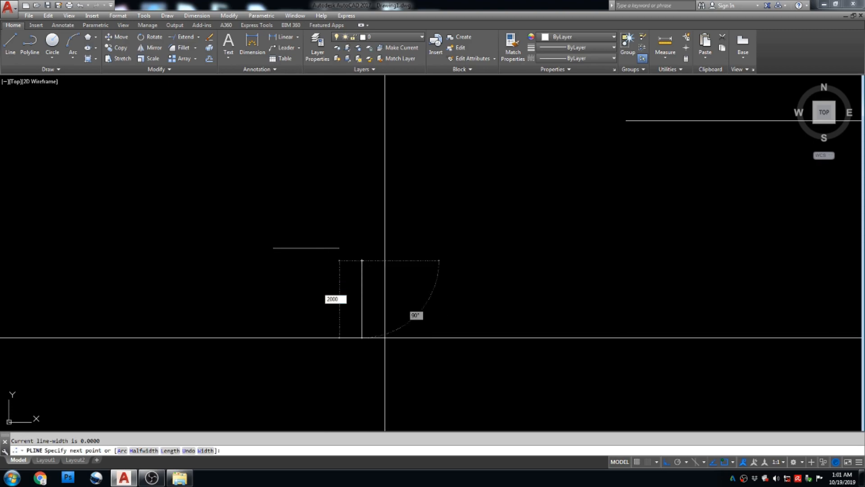
key("Return")
key("Escape")
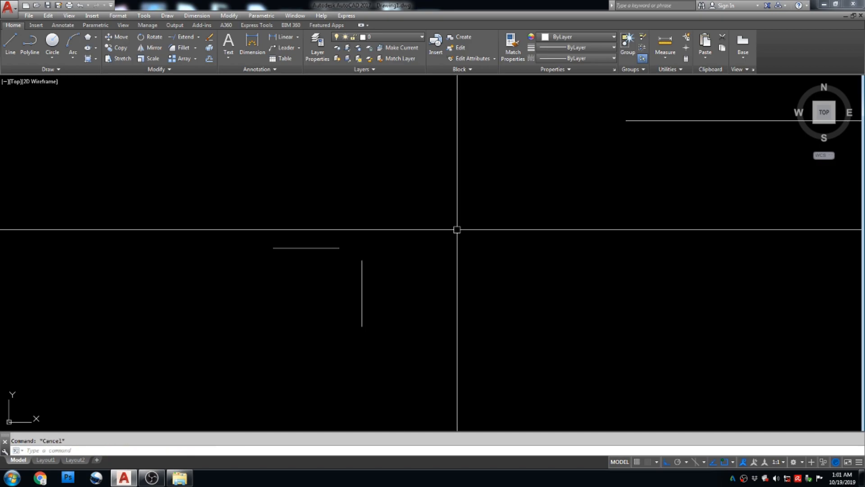
Fillet the short horizontal and vertical lines into one rounded corner with a 500 mm radius.
middle_click_drag(328, 300, 440, 257)
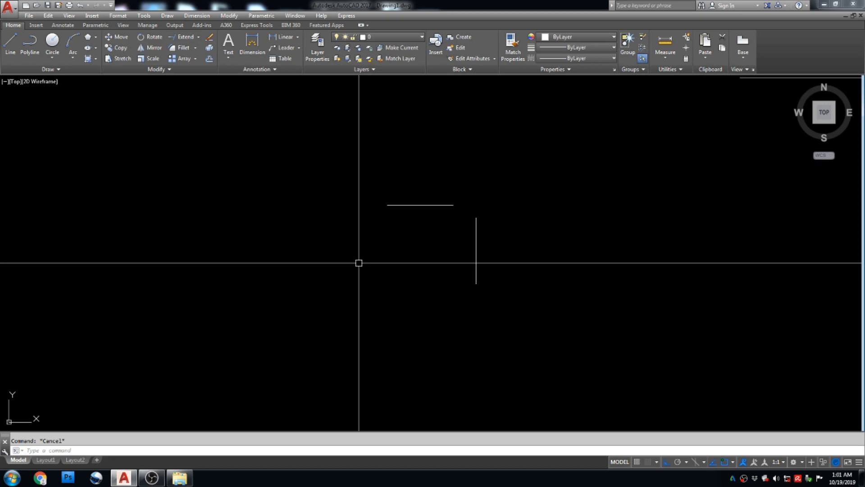
type("F")
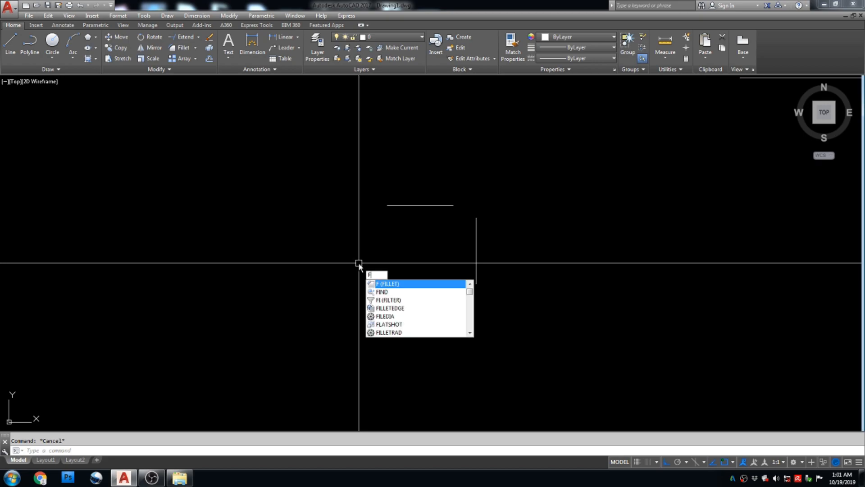
key("Escape")
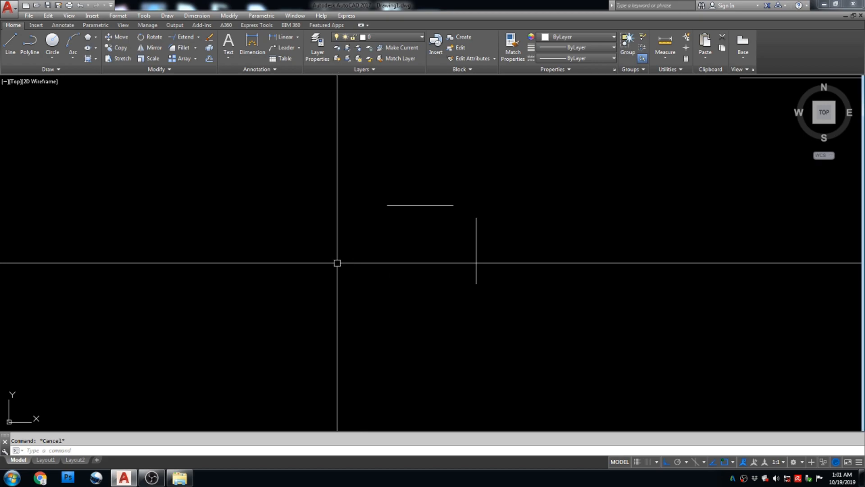
scroll(454, 227, "up", 2)
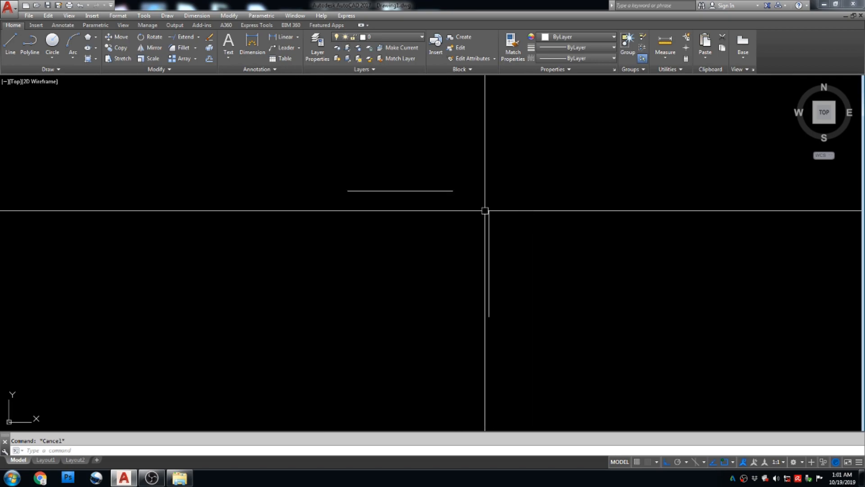
middle_click_drag(473, 215, 465, 215)
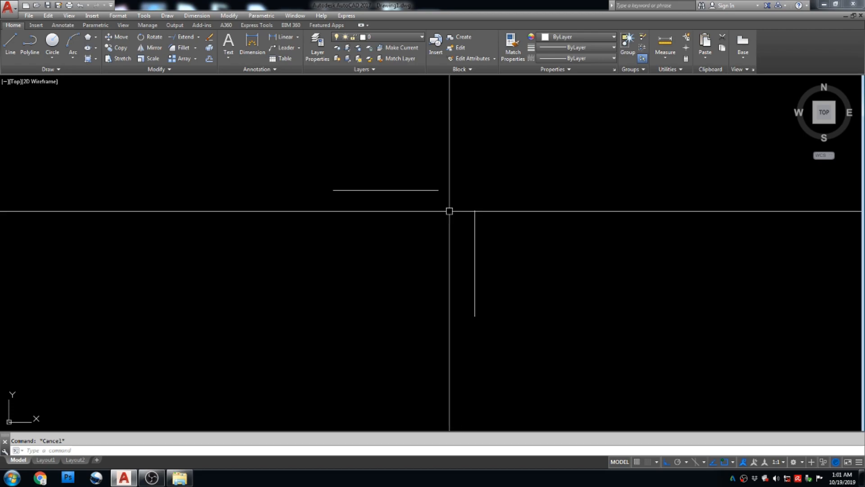
type("f")
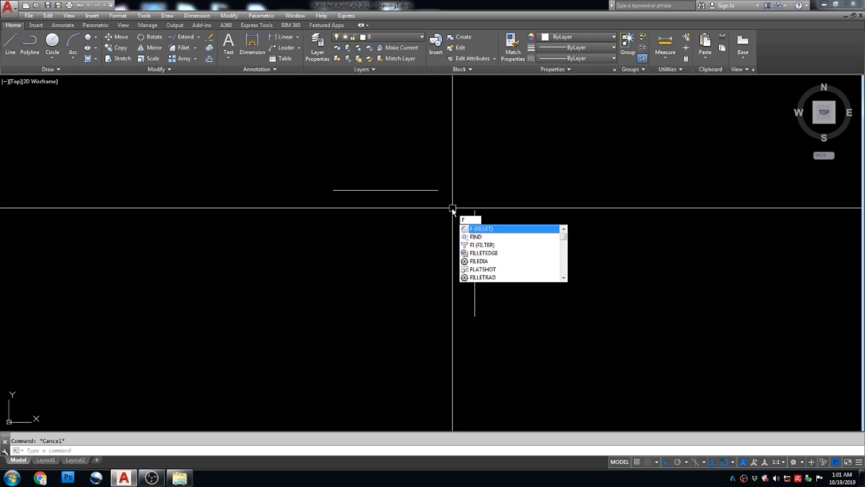
key("Return")
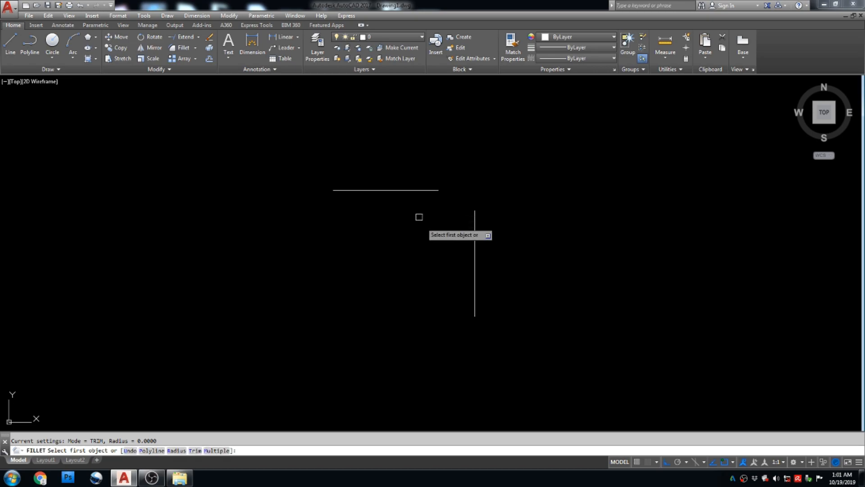
left_click(177, 450)
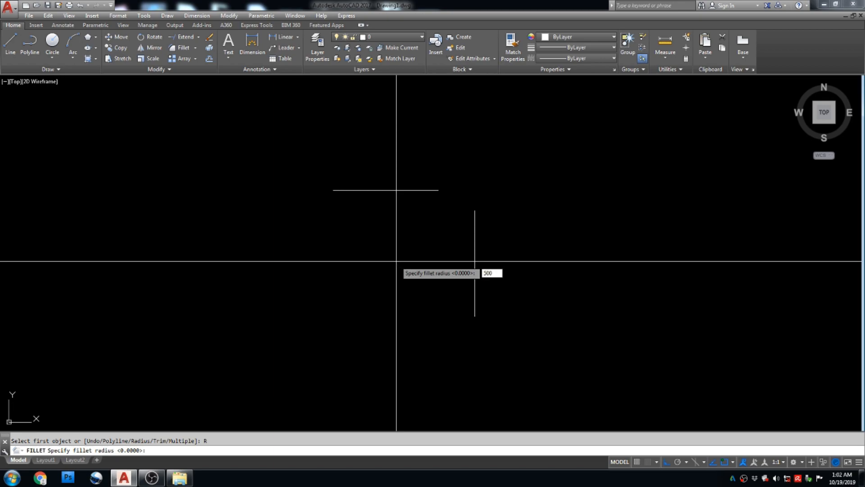
key("Return")
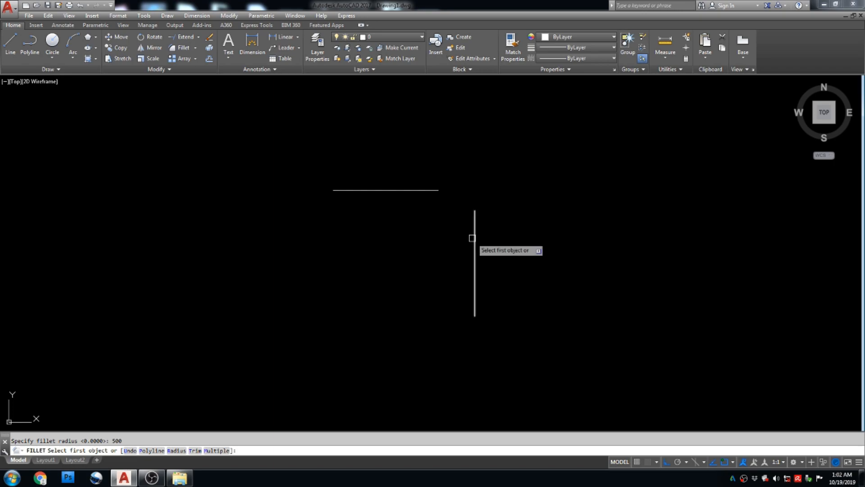
left_click(425, 190)
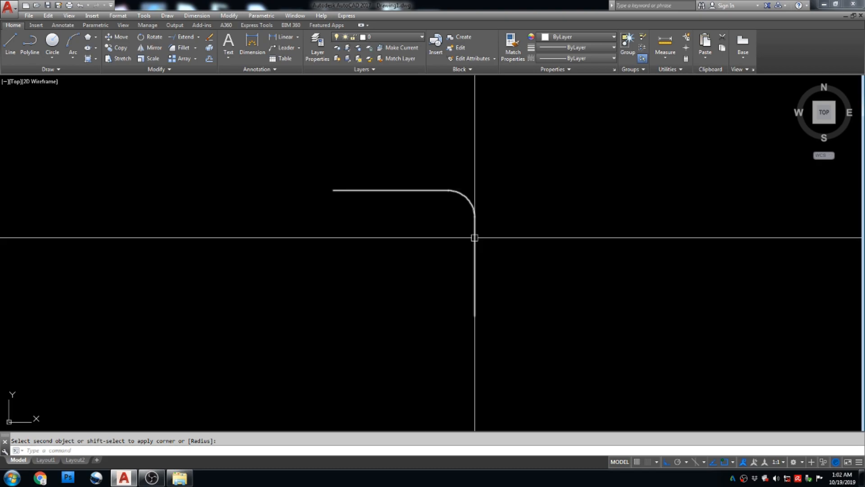
scroll(408, 211, "down", 3)
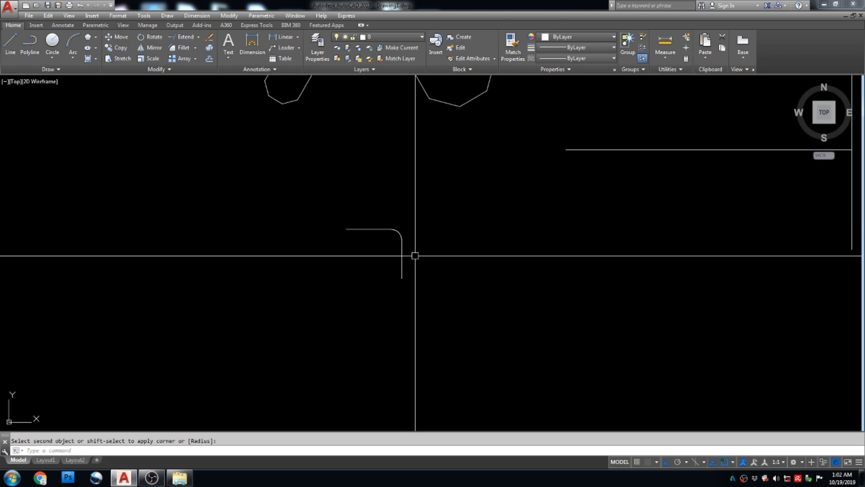
key("Escape")
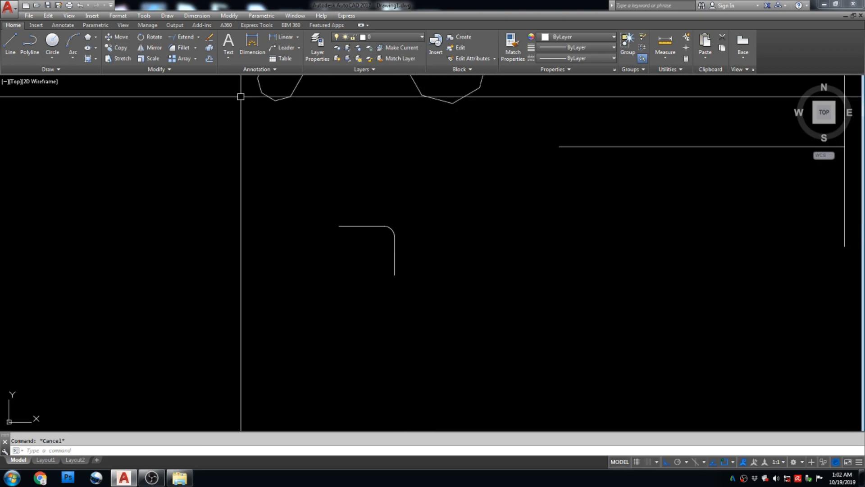
left_click(196, 48)
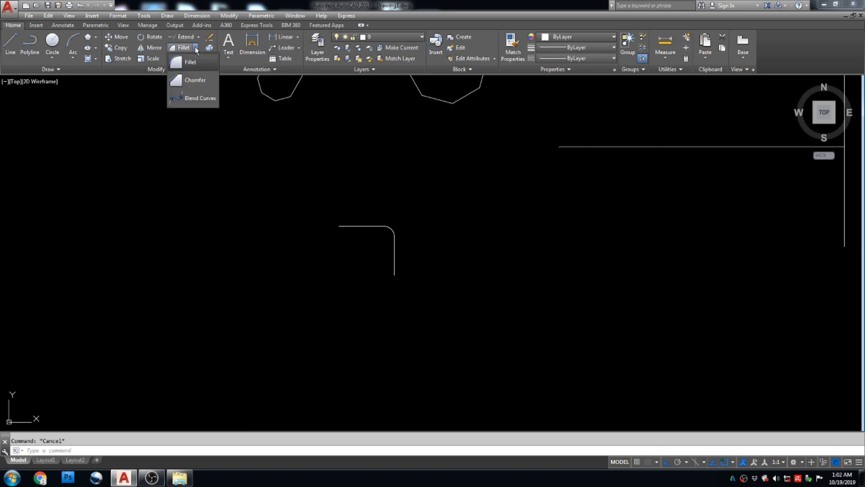
left_click(199, 86)
key("Escape")
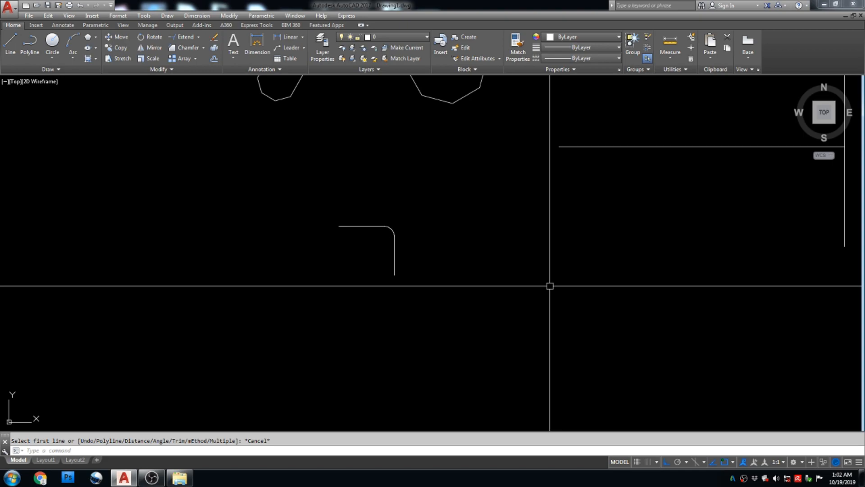
Draw a 2000 mm horizontal polyline to the right of the filleted corner, slightly above it.
type("pl")
key("Return")
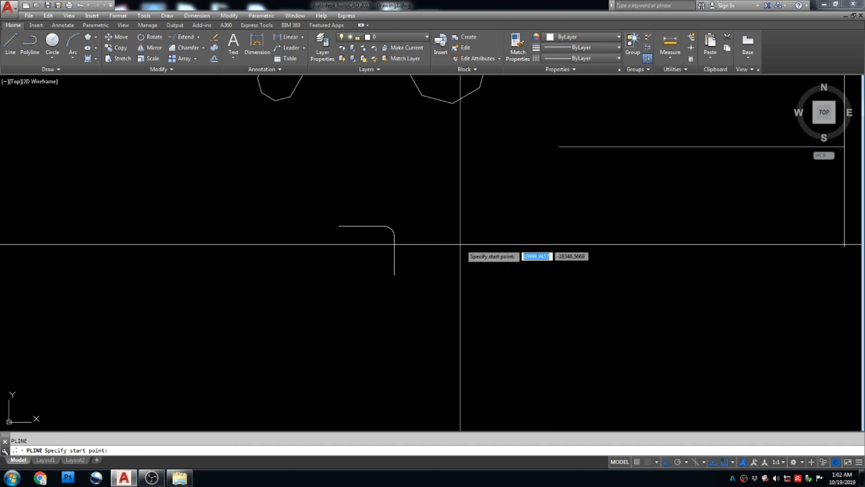
left_click(432, 207)
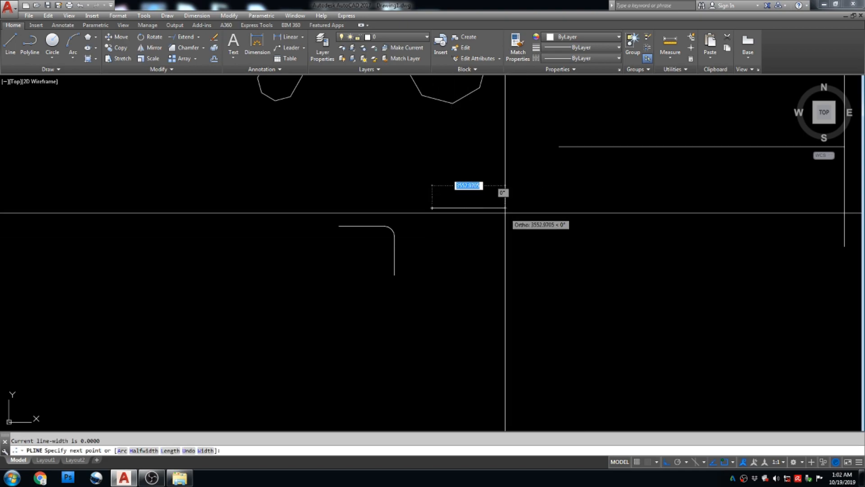
type("2000")
key("Return")
key("Return")
Draw a 2000 mm vertical polyline downward, starting slightly below and beyond the new horizontal line's right end.
key("Return")
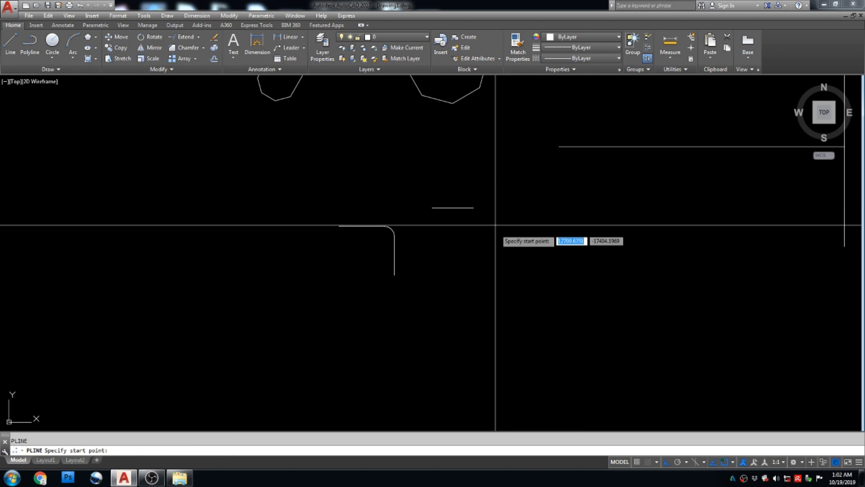
left_click(494, 215)
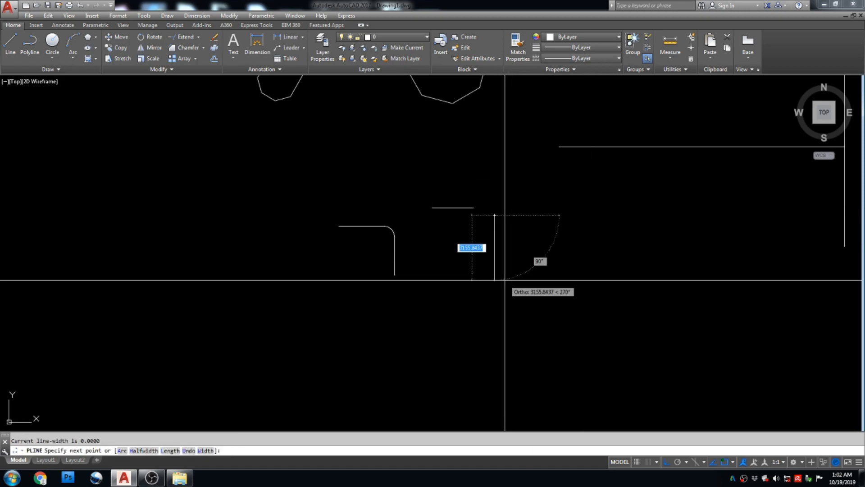
type("2000")
key("Return")
key("Escape")
Chamfer the separate horizontal and vertical lines into one corner, with both chamfer distances set to 1000 mm.
scroll(487, 241, "up", 4)
middle_click_drag(515, 187, 487, 234)
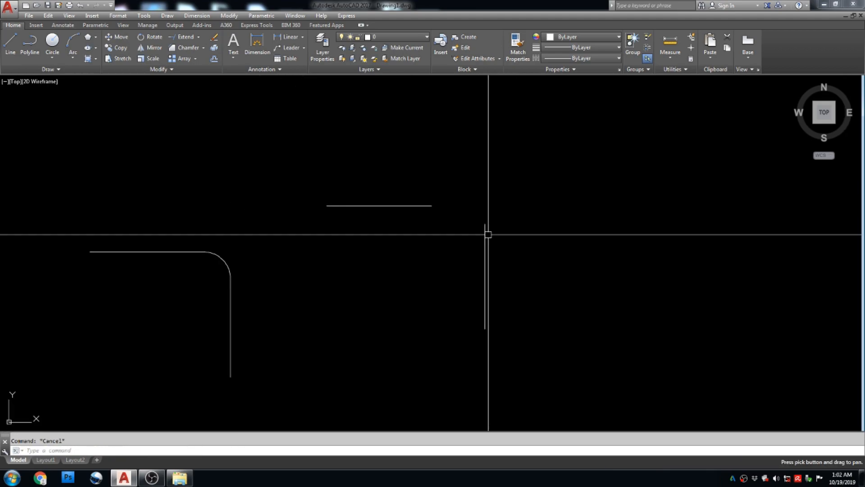
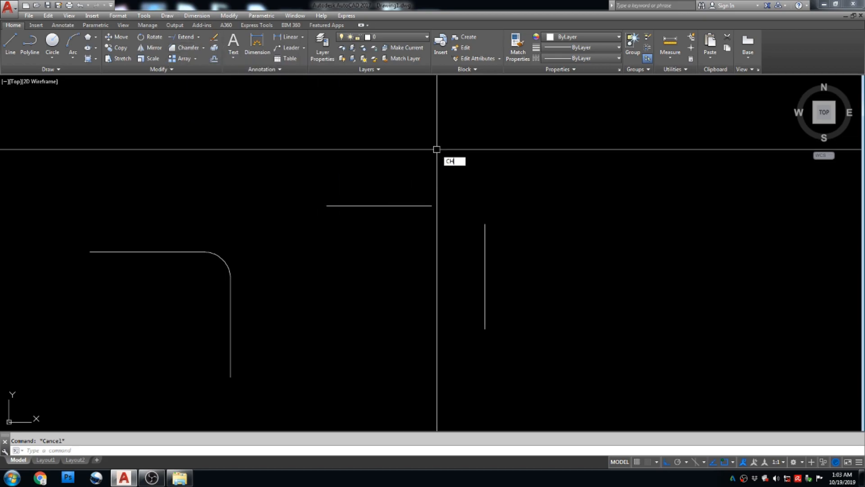
type("A")
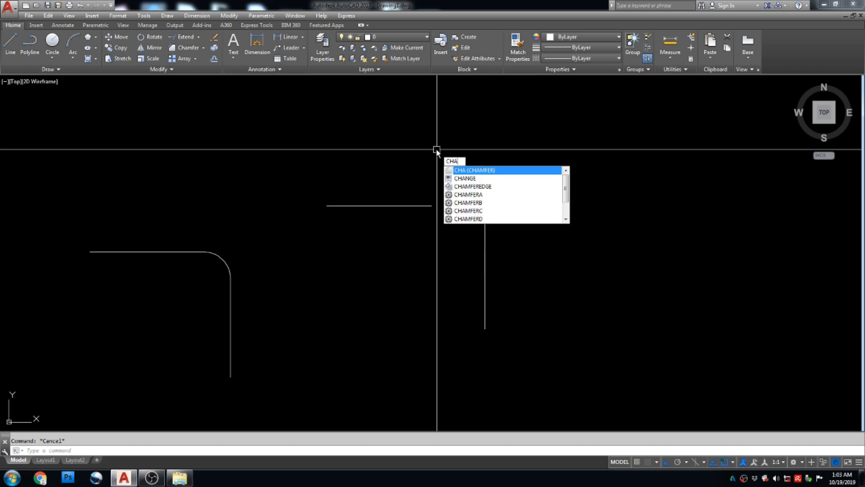
key("Return")
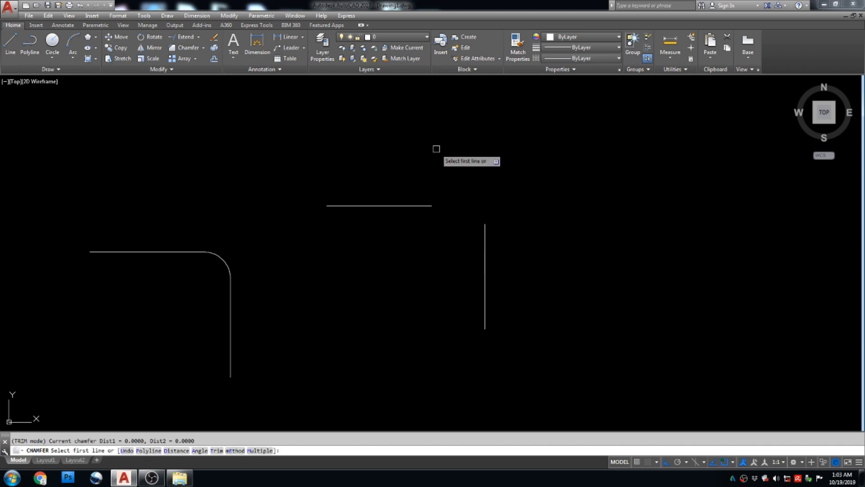
left_click(174, 451)
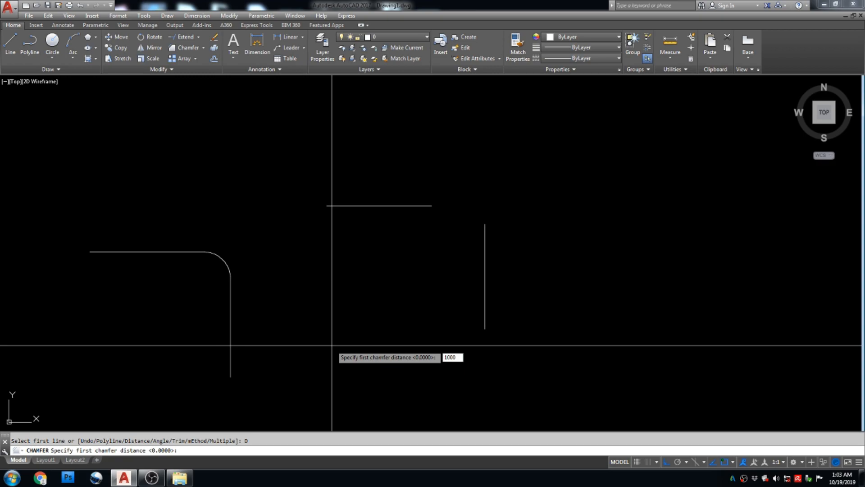
key("Return")
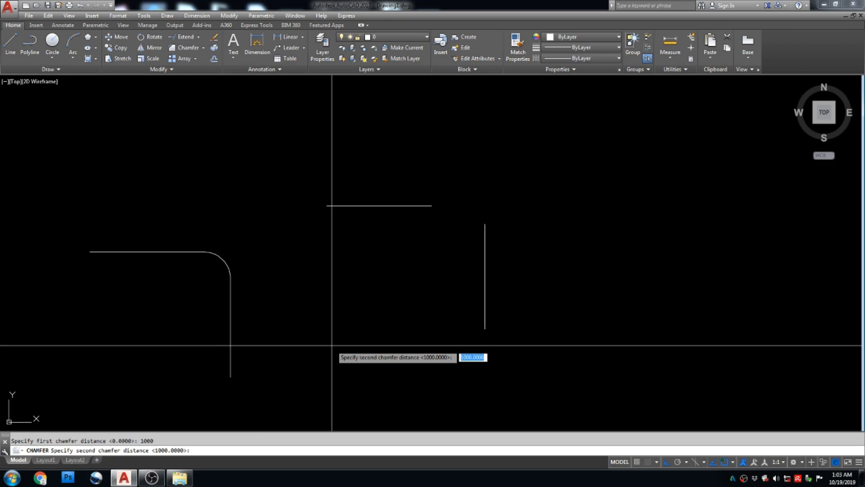
key("Return")
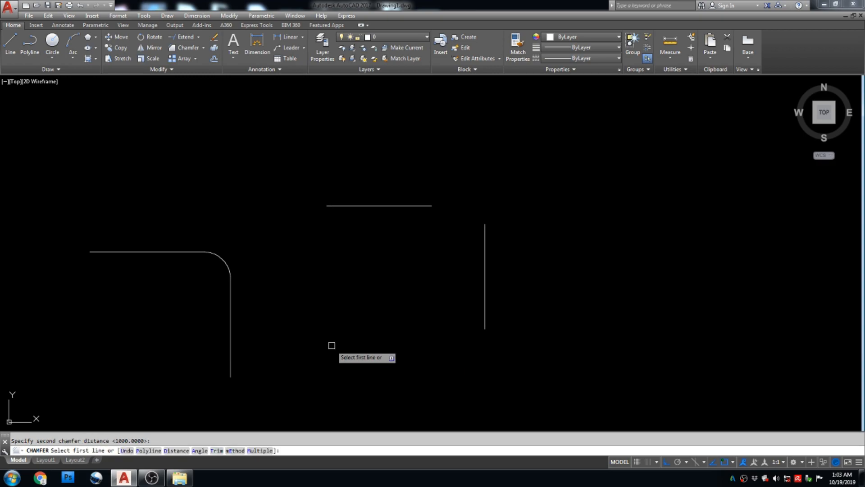
left_click(406, 206)
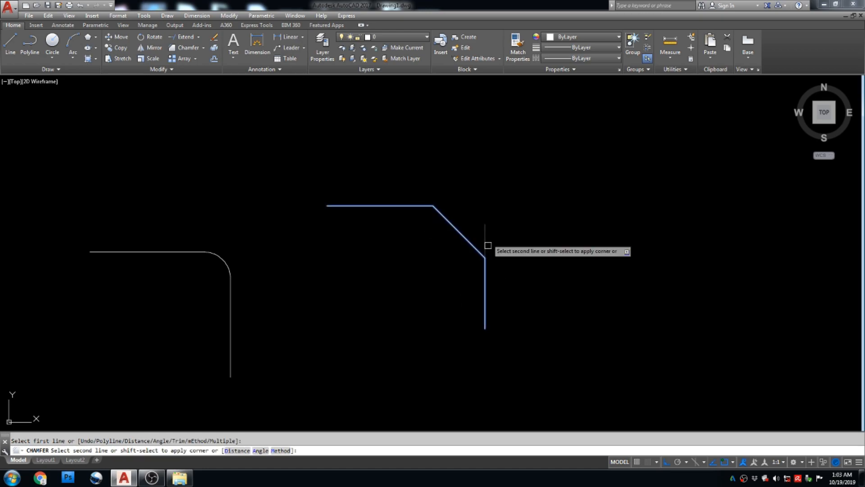
left_click(485, 269)
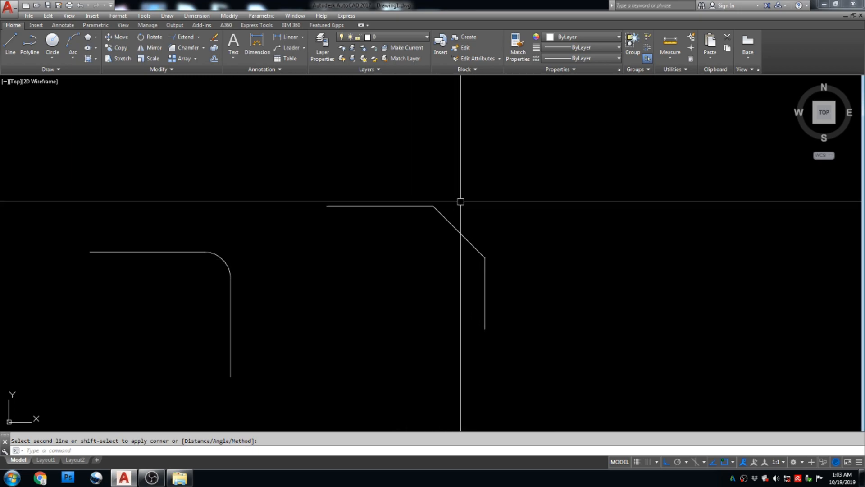
Draw a freehand horizontal polyline to the right of the chamfered corner, longer than that corner's horizontal leg.
scroll(491, 227, "down", 5)
scroll(491, 215, "up", 4)
key("Escape")
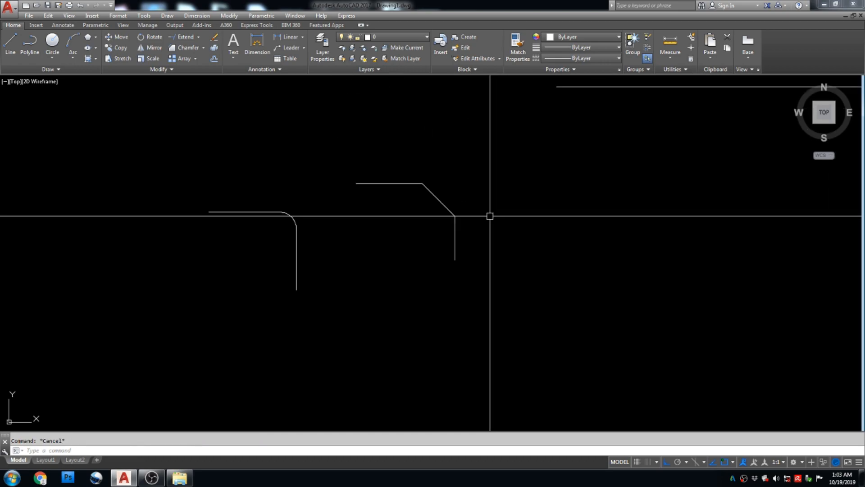
middle_click_drag(465, 215, 415, 216)
type("pl")
key("Return")
left_click(472, 203)
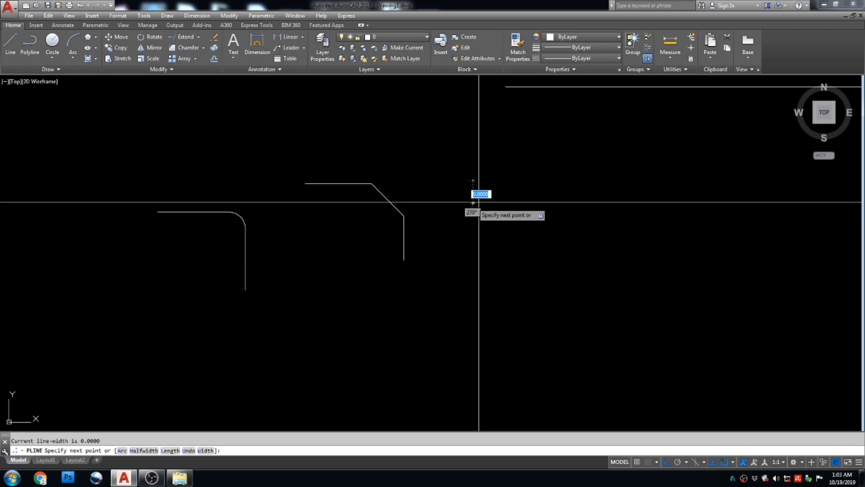
left_click(583, 201)
key("Escape")
Draw a freehand vertical polyline downward, starting slightly below and beyond the rightmost short horizontal line's right end.
middle_click_drag(664, 247, 602, 240)
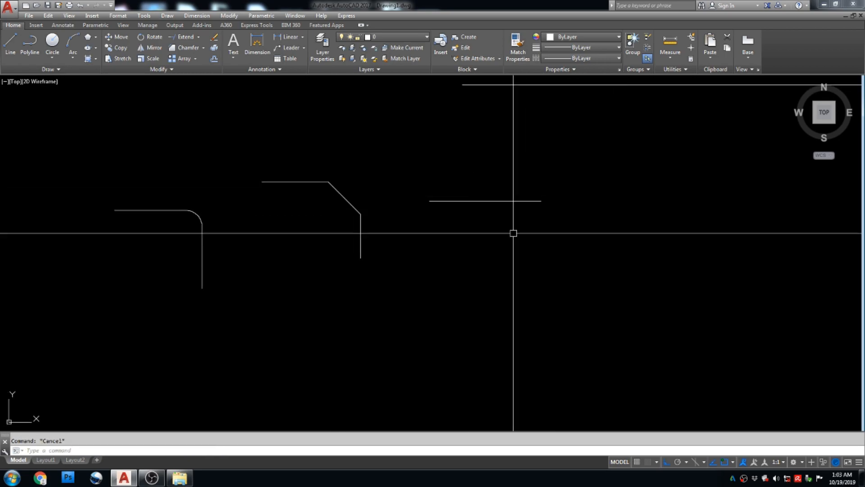
middle_click_drag(554, 228, 532, 230)
type("Pl")
key("Return")
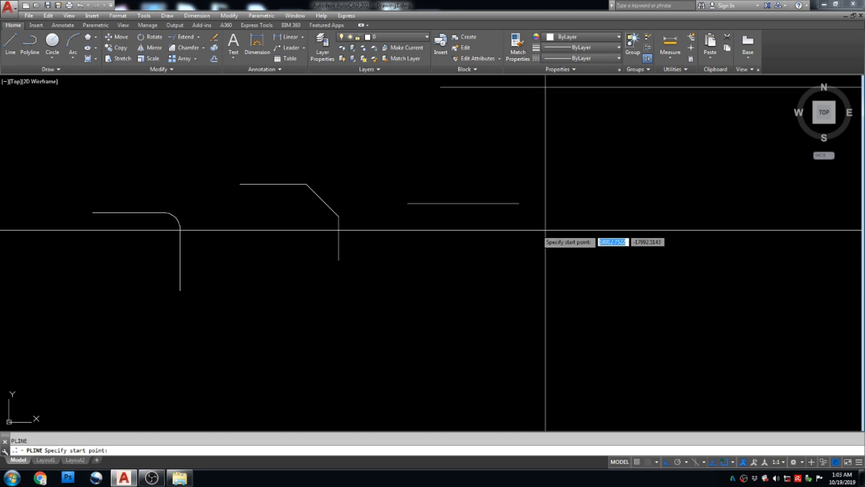
left_click(563, 233)
left_click(571, 324)
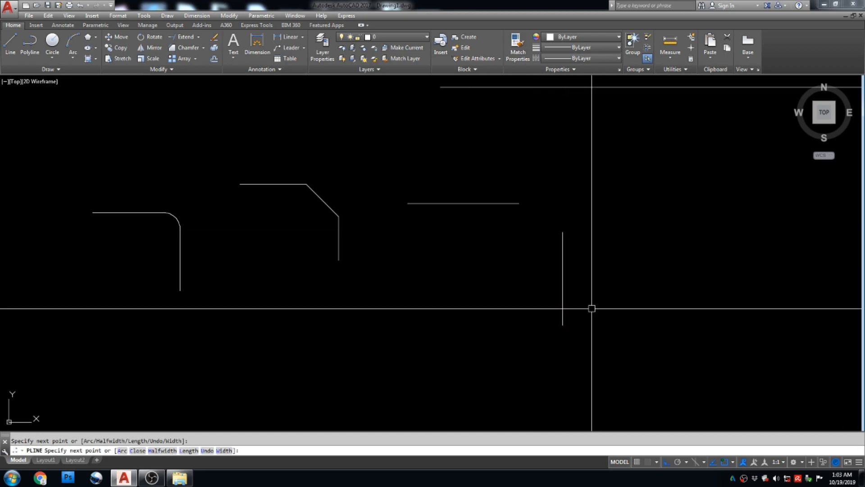
key("Escape")
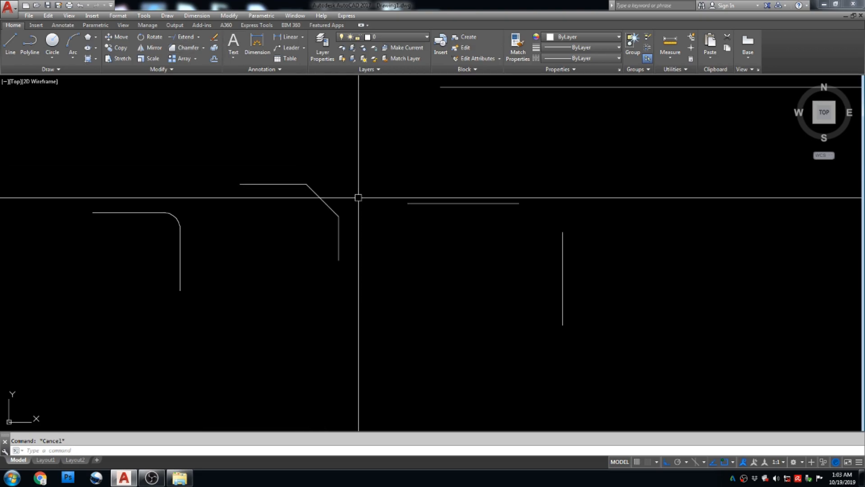
Chamfer the new horizontal line with the vertical line, using a first distance of 1000 mm and a second of 500 mm.
type("A")
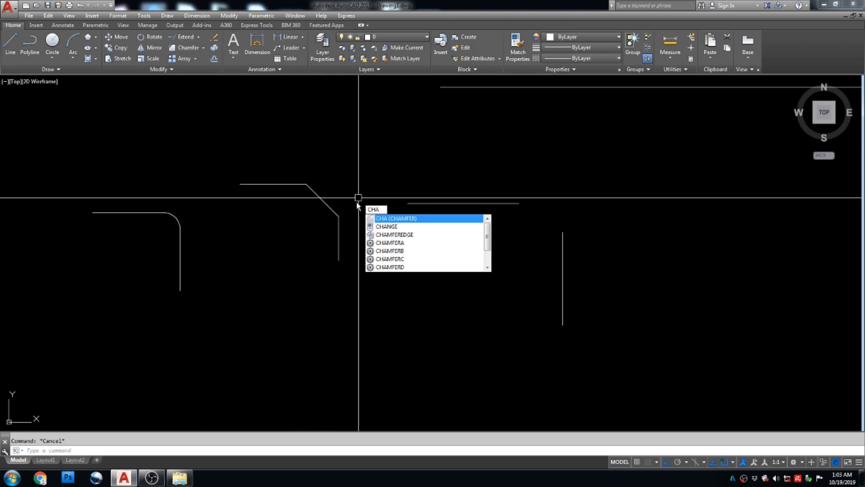
key("Return")
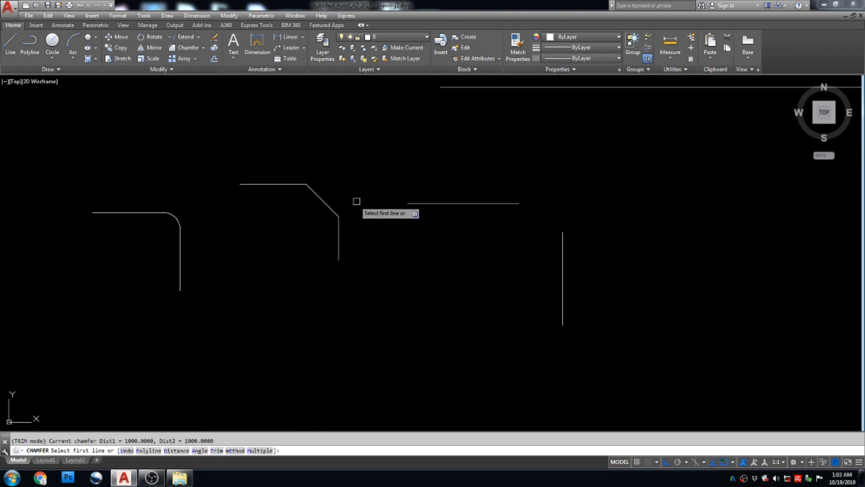
left_click(176, 450)
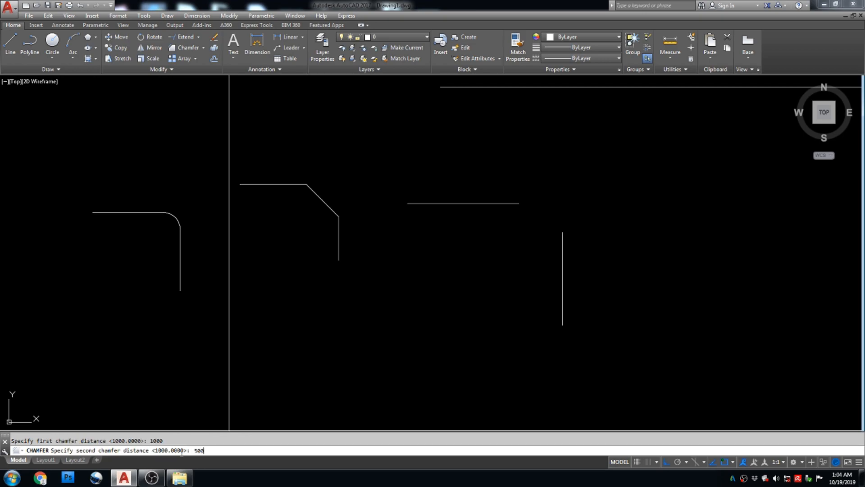
key("Return")
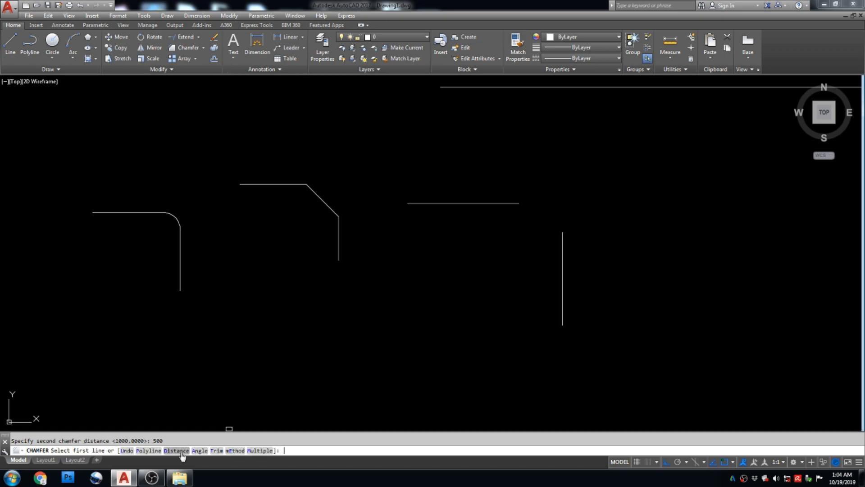
left_click(499, 202)
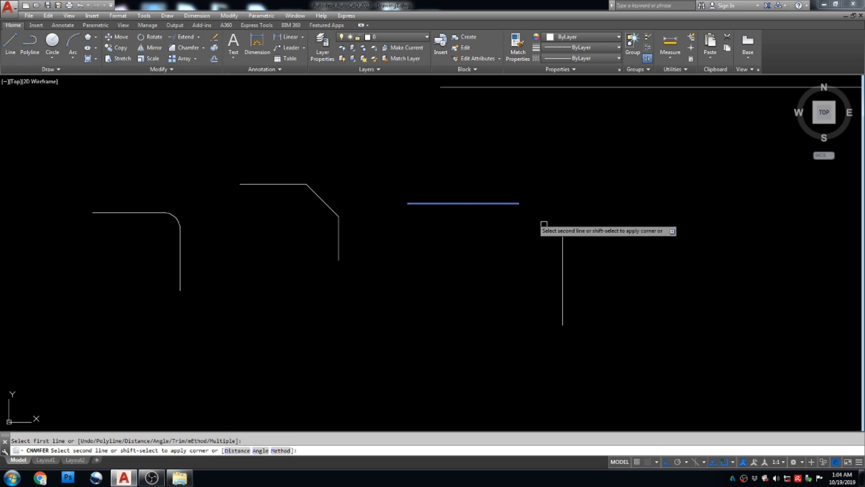
left_click(562, 243)
key("Escape")
Draw a 1000 by 1000 mm square with the Rectangle command in the empty area below the filleted corner.
scroll(585, 232, "up", 4)
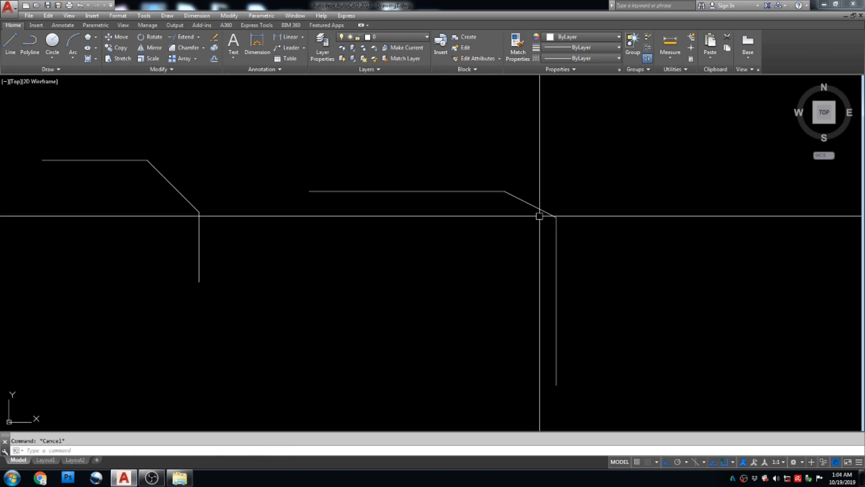
scroll(516, 201, "down", 5)
scroll(541, 207, "up", 4)
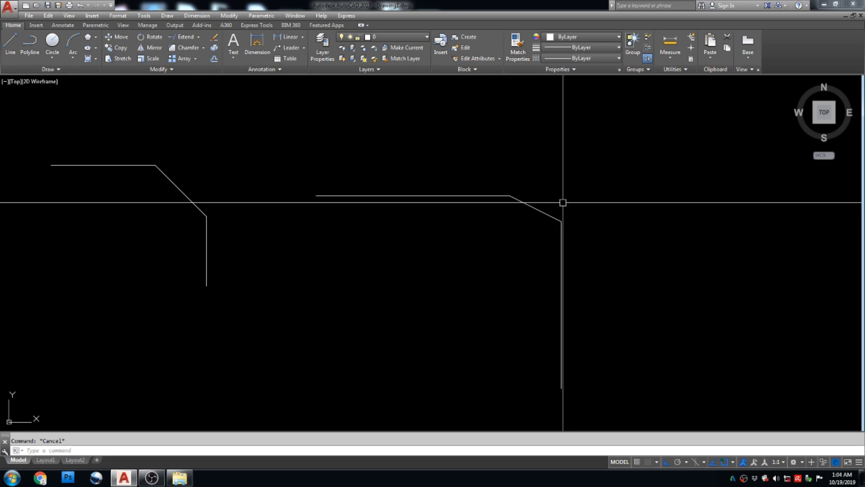
scroll(612, 202, "down", 4)
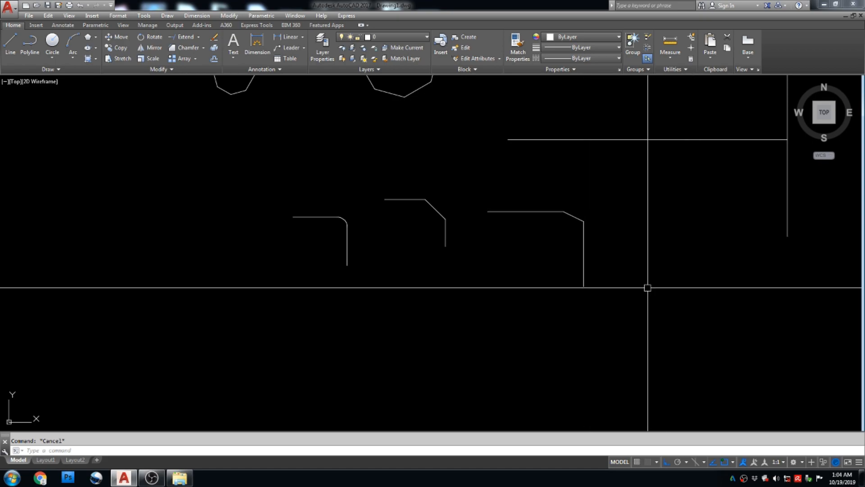
scroll(491, 212, "down", 4)
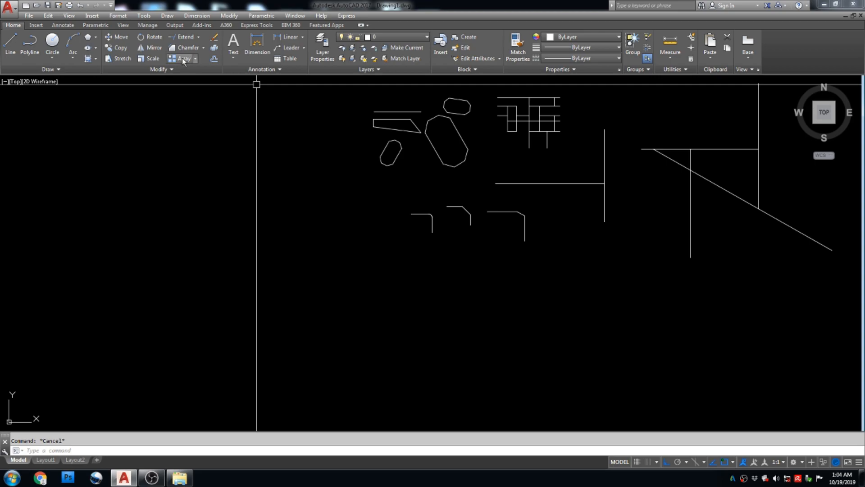
scroll(519, 265, "up", 2)
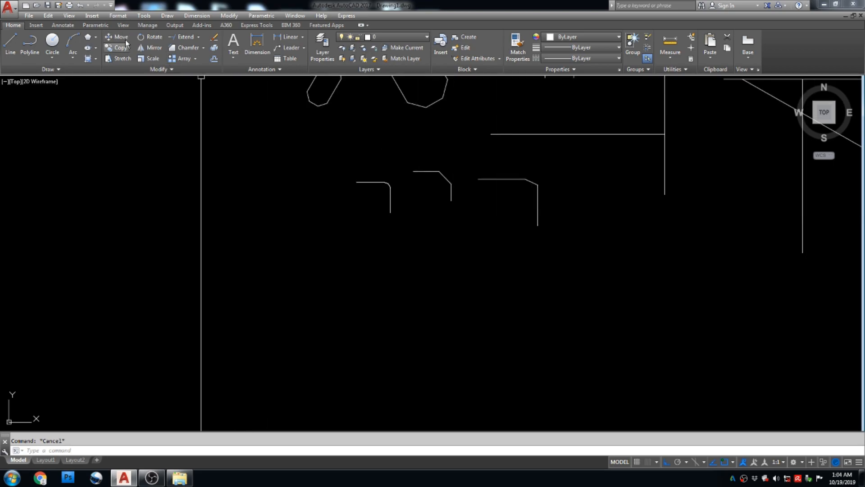
key("Return")
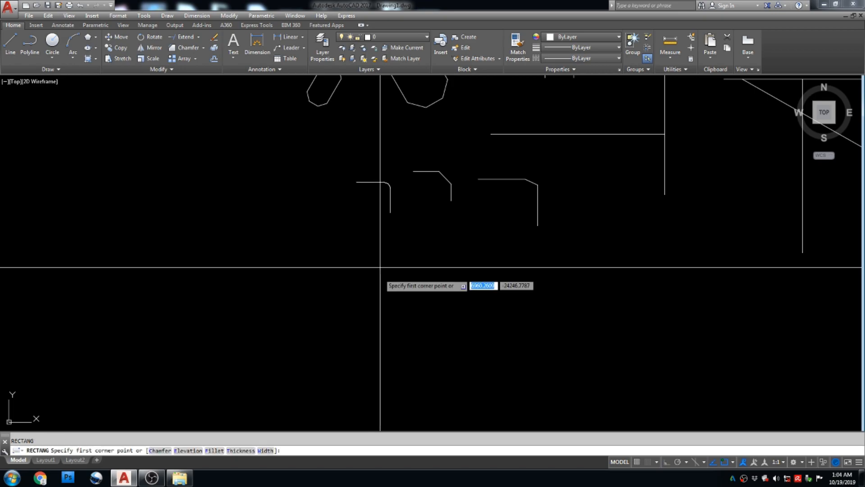
left_click(372, 266)
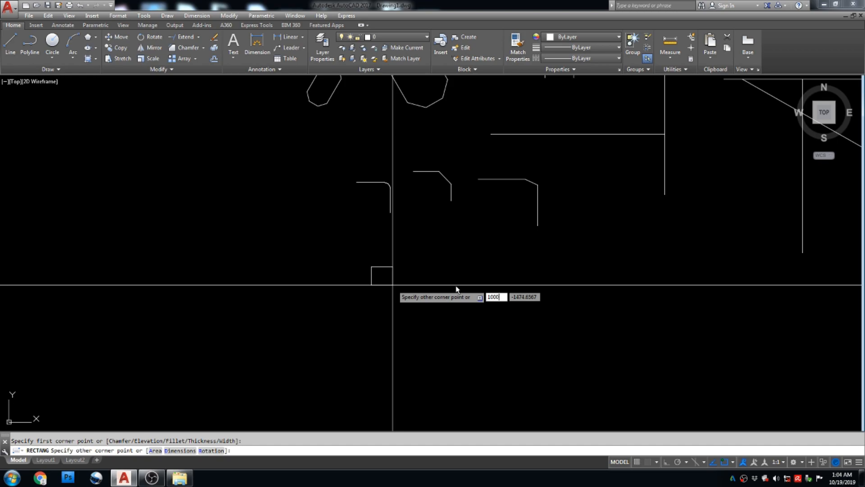
key("Tab")
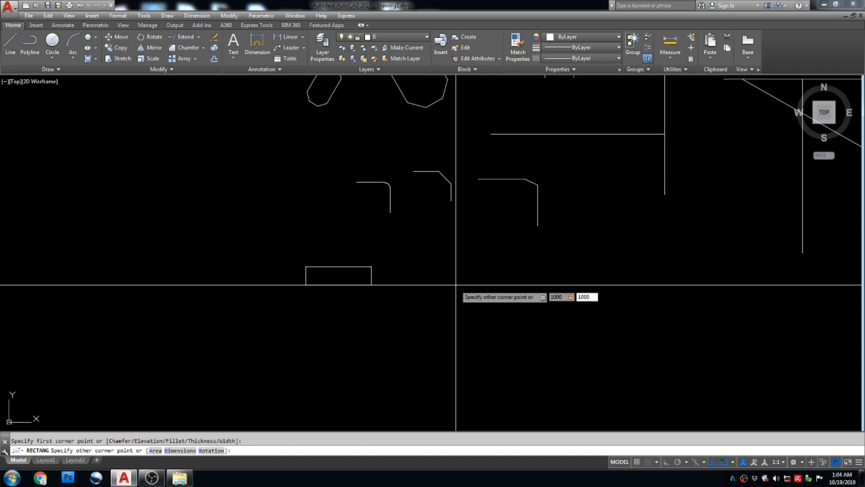
type("1000")
key("Return")
scroll(389, 276, "up", 2)
key("Escape")
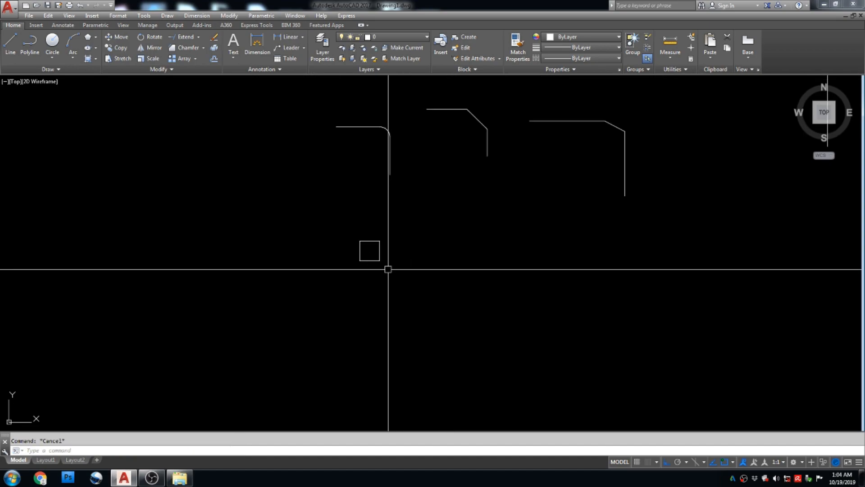
Create a rectangular array from the 1000 mm square below the filleted corner.
middle_click_drag(409, 248, 424, 244)
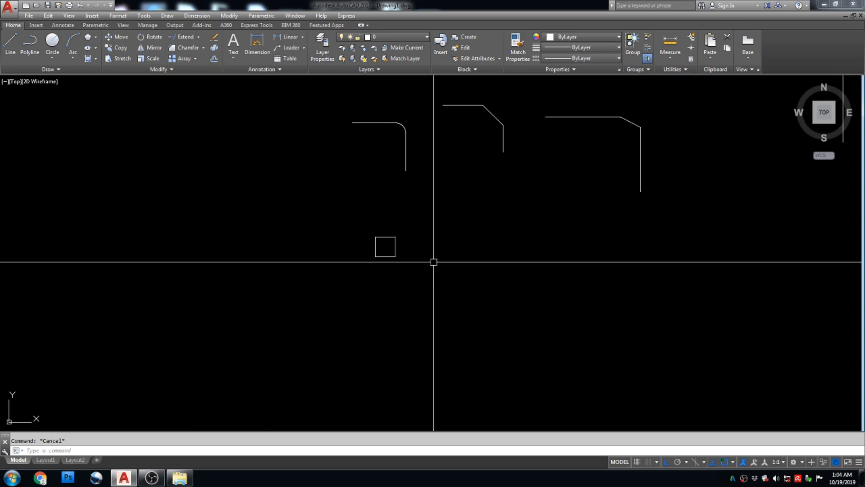
type("AR")
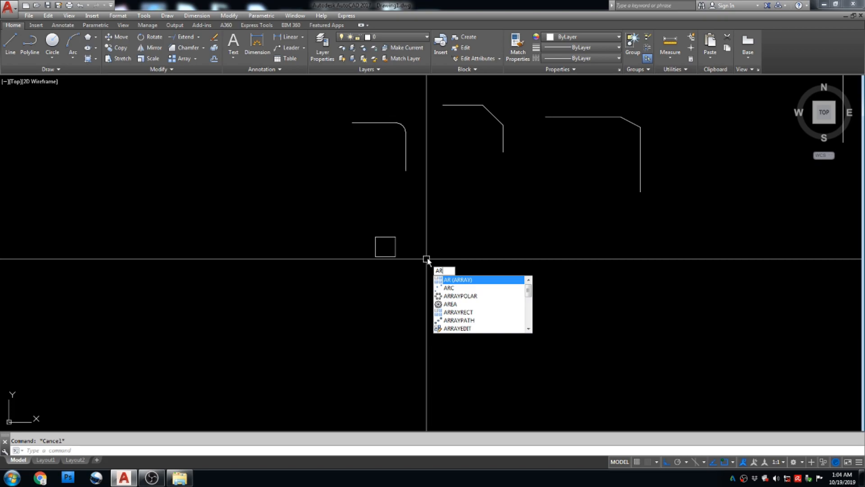
key("Escape")
scroll(394, 261, "up", 2)
left_click(526, 197)
left_click(300, 307)
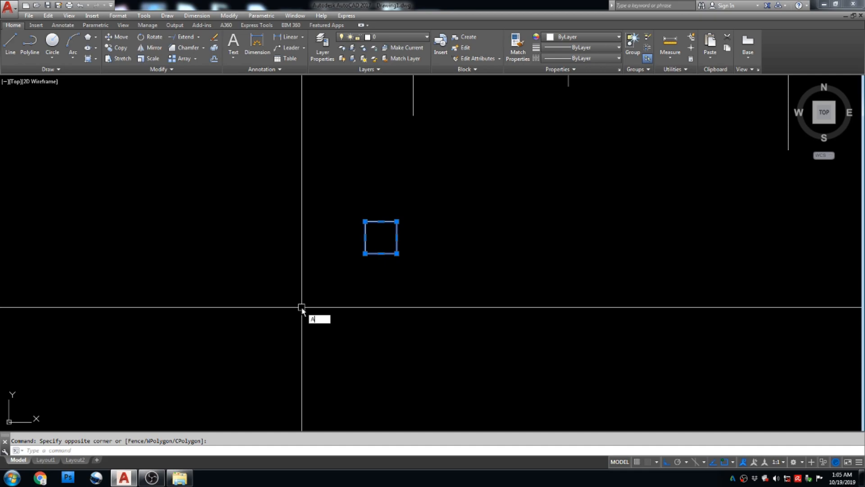
key("Return")
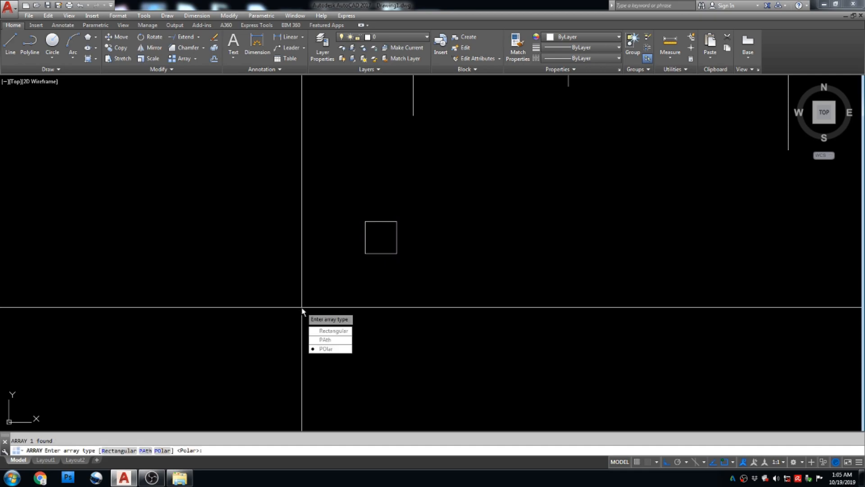
left_click(334, 331)
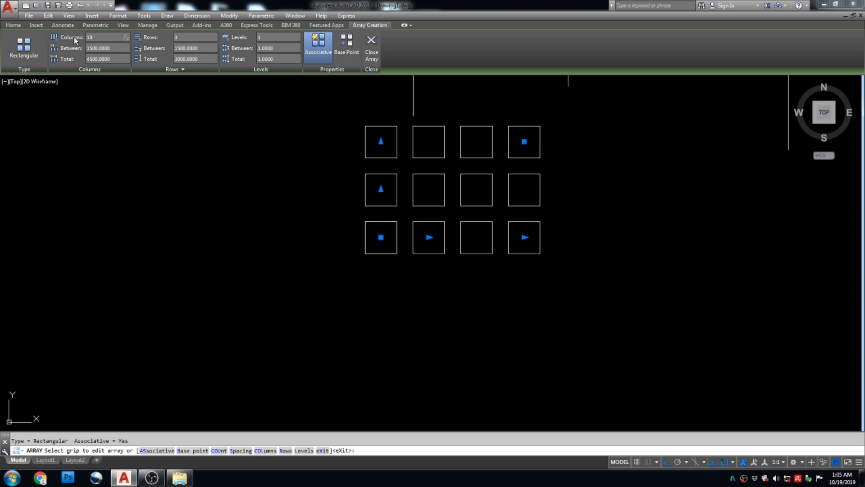
Set the rectangular array to 10 columns and 6 rows, and finish it.
key("Return")
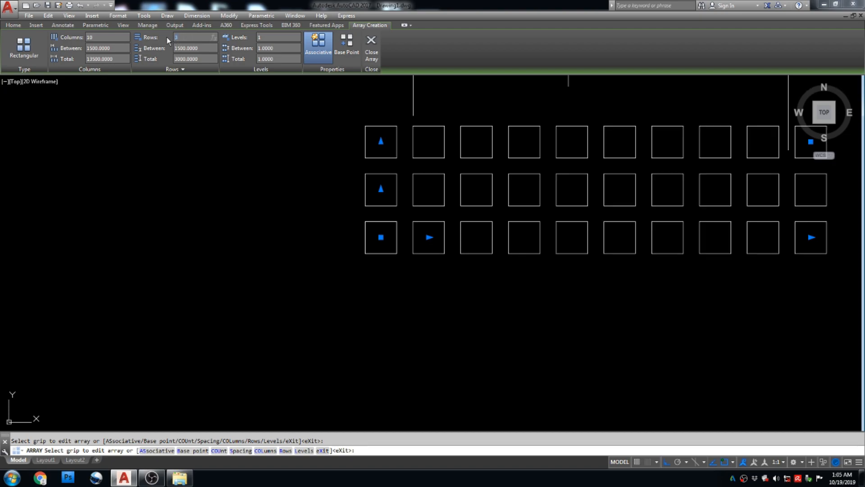
type("6")
key("Return")
scroll(455, 262, "down", 3)
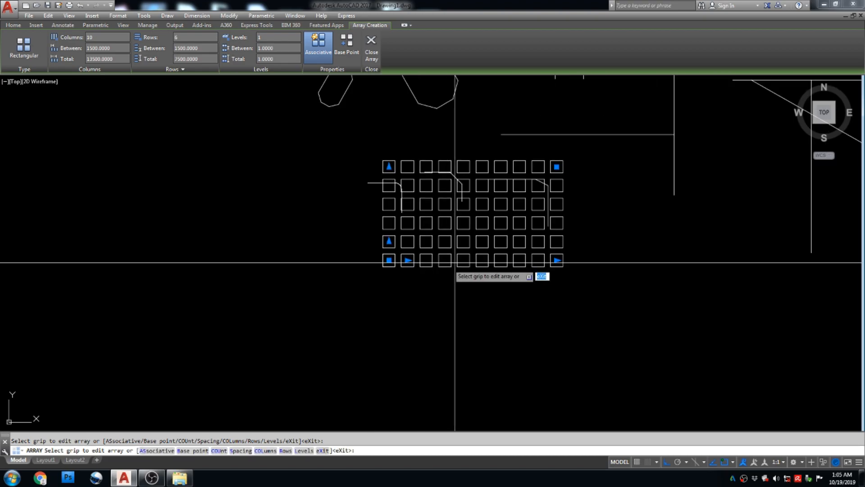
key("Escape")
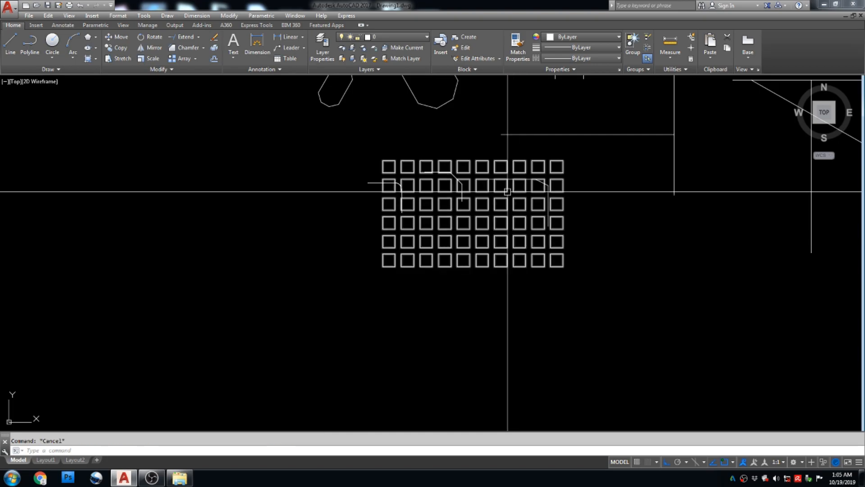
Move the rectangular array straight down about 7000 mm, clear of the filleted and chamfered corners.
left_click(556, 265)
type("m")
key("space")
left_click(617, 277)
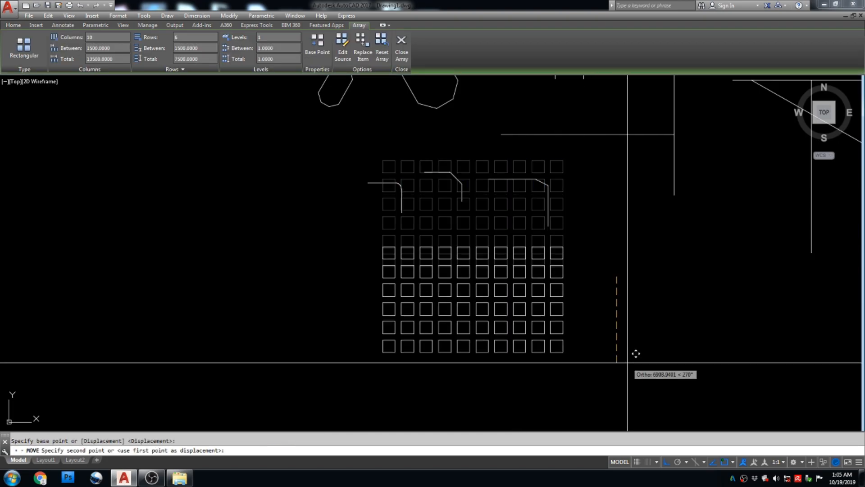
key("Escape")
scroll(406, 280, "up", 5)
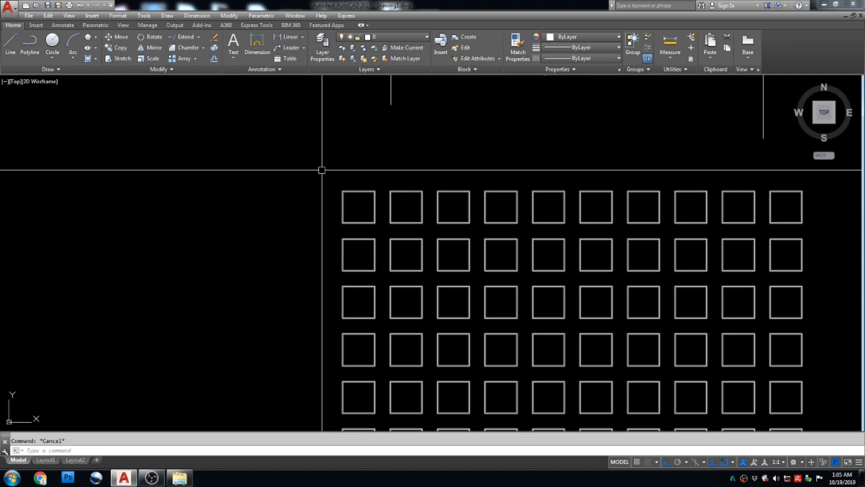
scroll(386, 191, "down", 4)
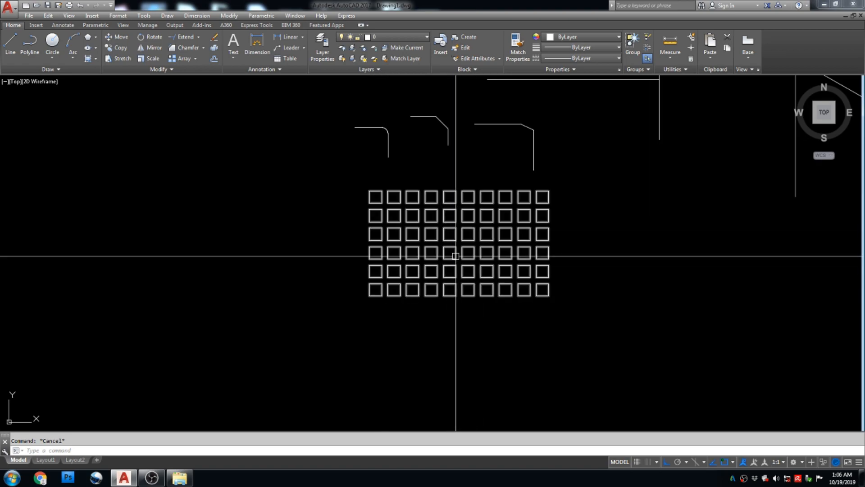
Draw a separate square with the Rectangle command over the top-left square of the array.
mouse_move(521, 256)
middle_mouse_down()
mouse_move(479, 257)
mouse_move(490, 273)
middle_mouse_up()
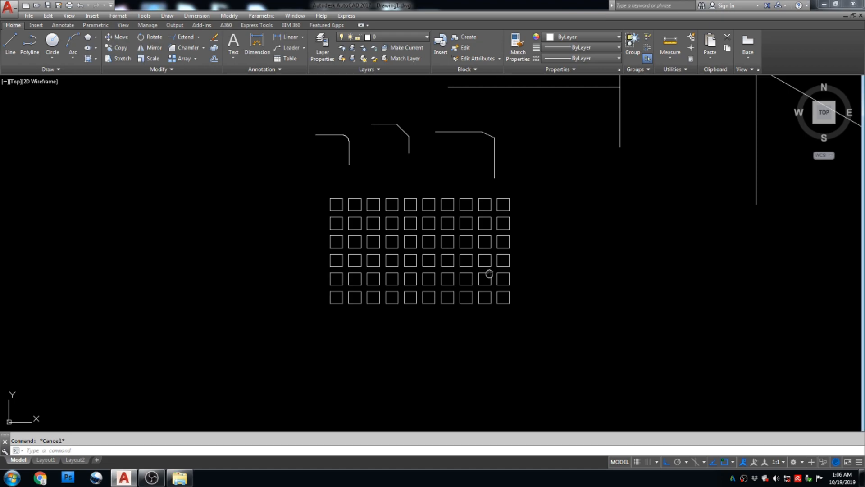
middle_click_drag(365, 238, 326, 239)
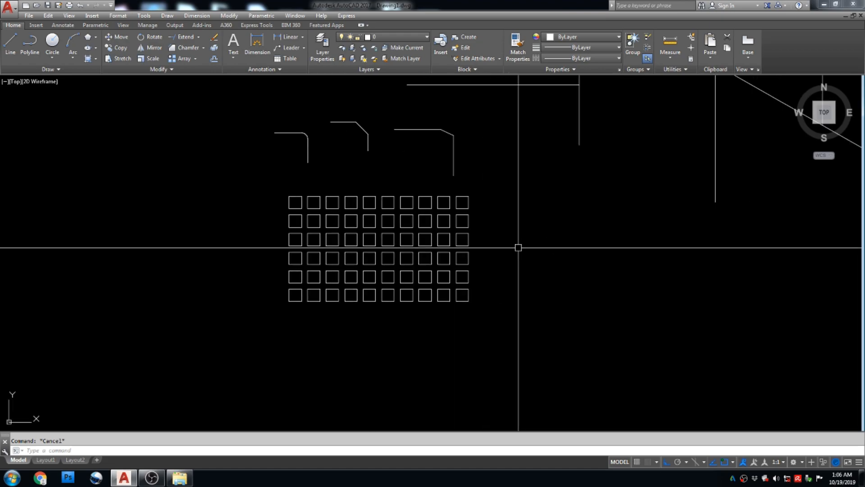
middle_click_drag(518, 247, 487, 247)
left_click(196, 59)
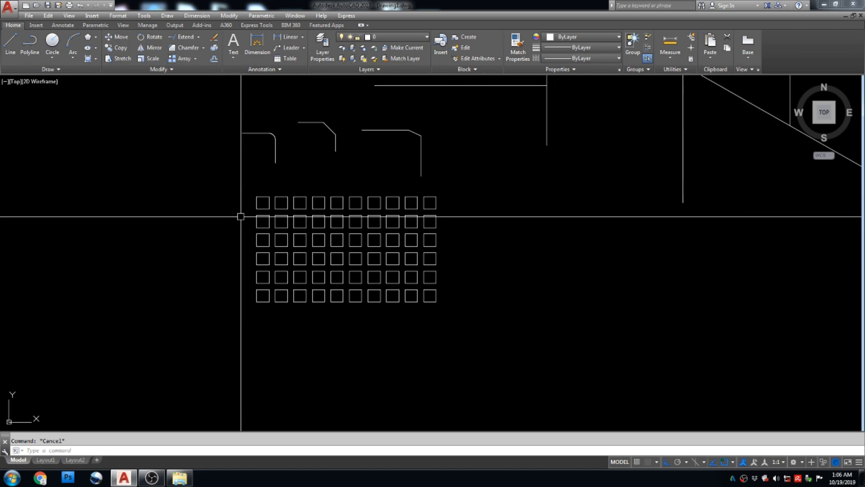
type("rec")
key("Return")
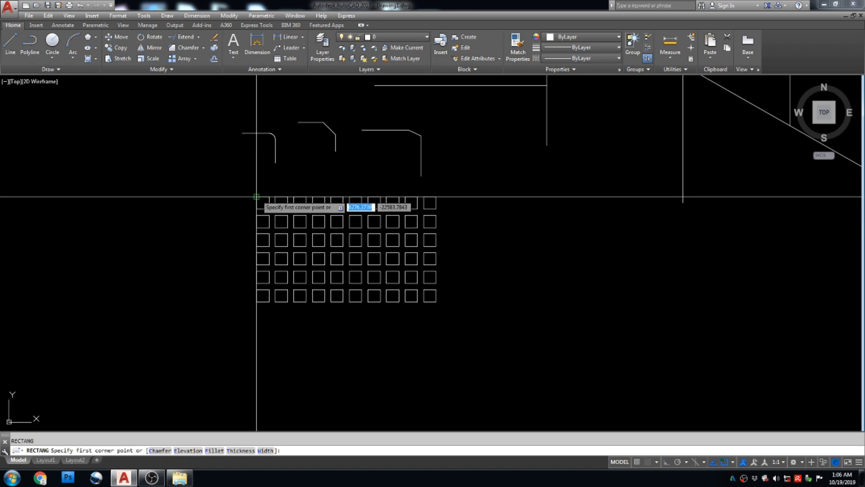
left_click(262, 208)
key("Escape")
Turn Ortho off and move the separate square from its top midpoint into the empty area right of the array.
left_click(265, 211)
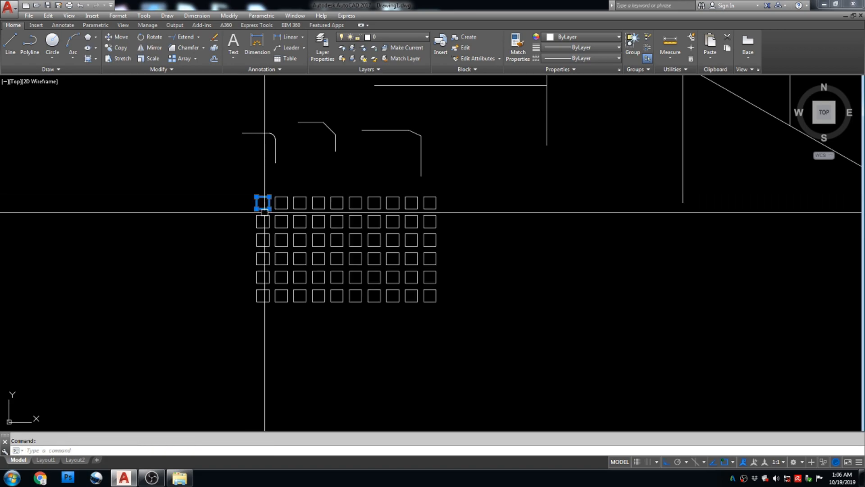
type("m")
key("Return")
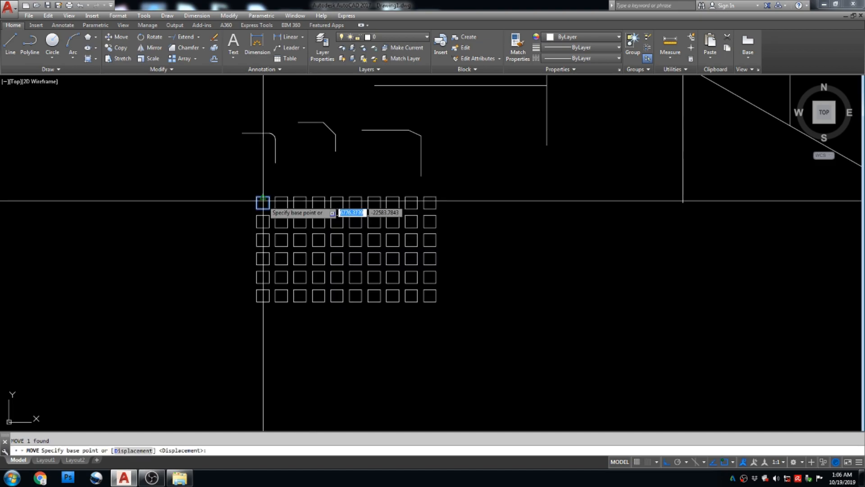
left_click(263, 196)
key("F8")
left_click(557, 258)
scroll(519, 235, "down", 4)
key("Escape")
scroll(518, 235, "up", 4)
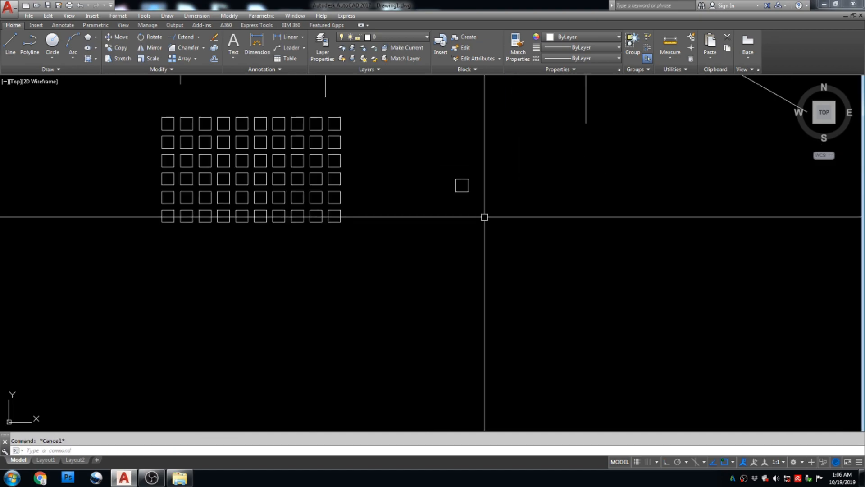
Create a polar array of the separate square around a center point level with it and to its right.
middle_click_drag(482, 214, 487, 251)
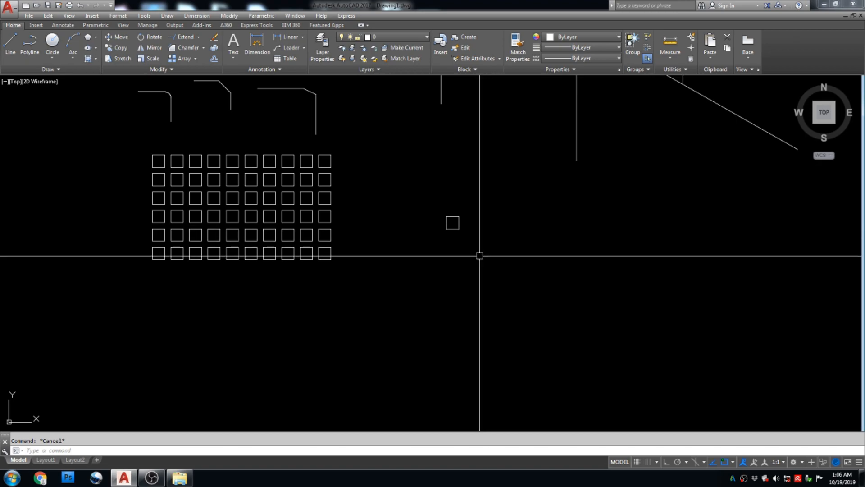
left_click(525, 190)
left_click(423, 267)
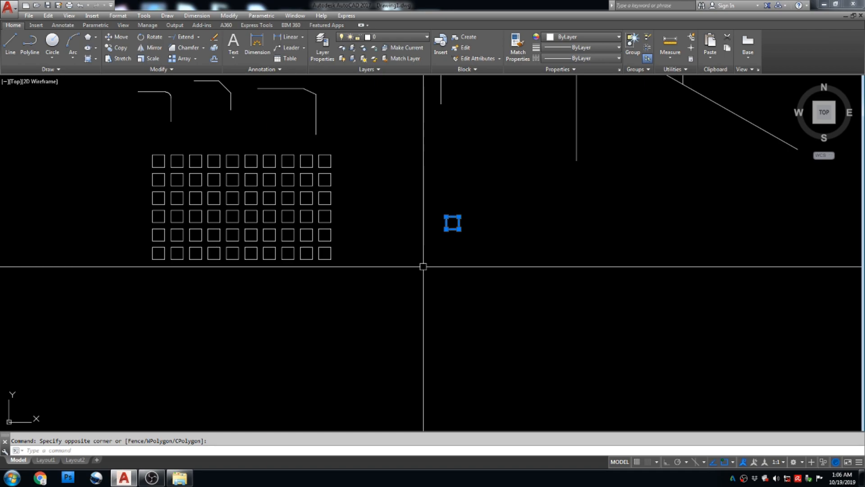
type("AR")
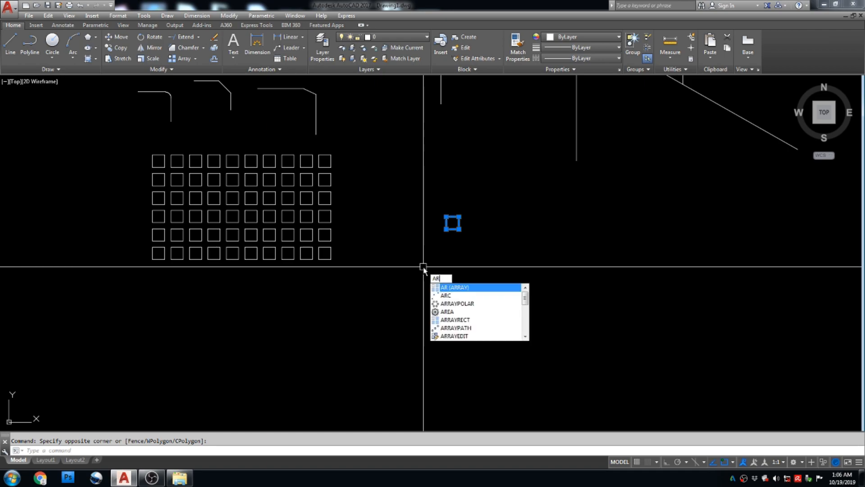
key("Return")
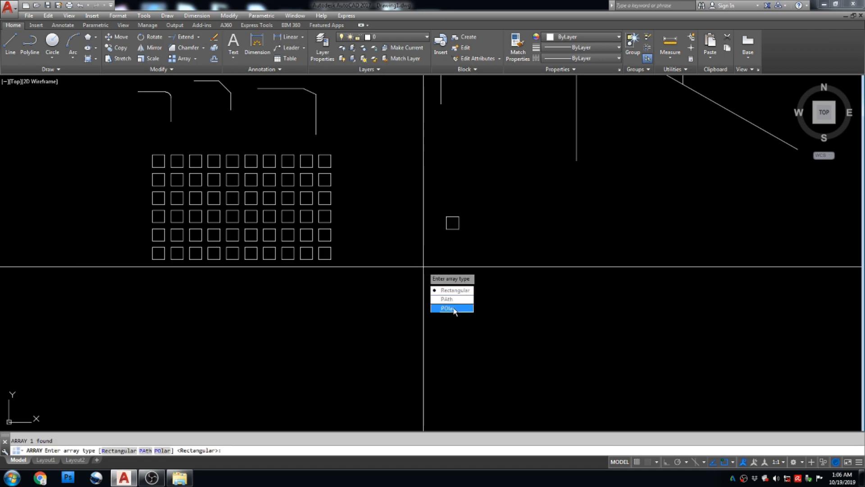
left_click(450, 309)
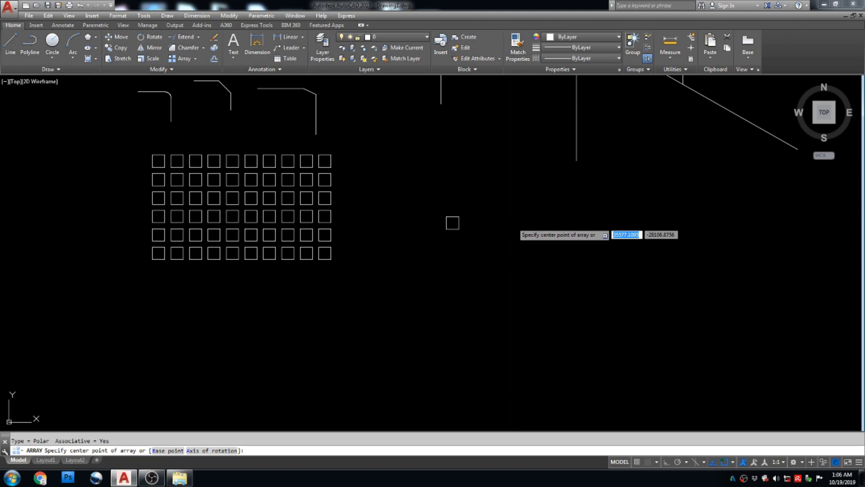
left_click(512, 222)
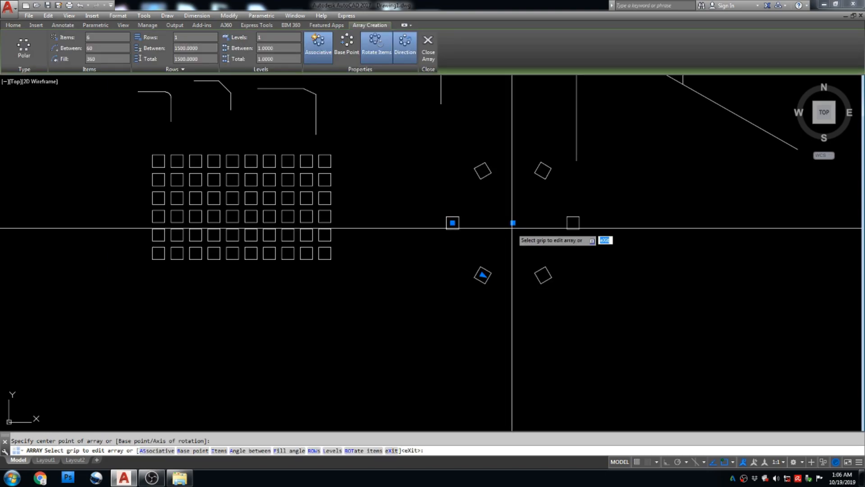
Set the polar array to 12 items and finish it.
left_click(218, 451)
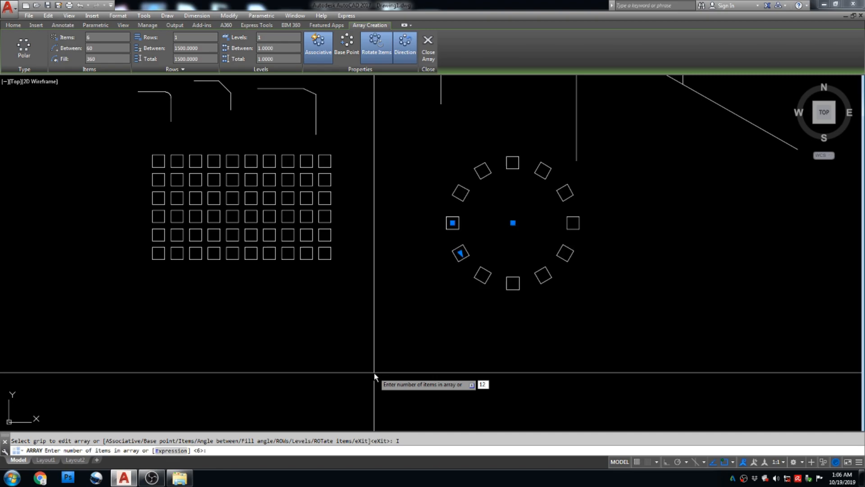
key("Return")
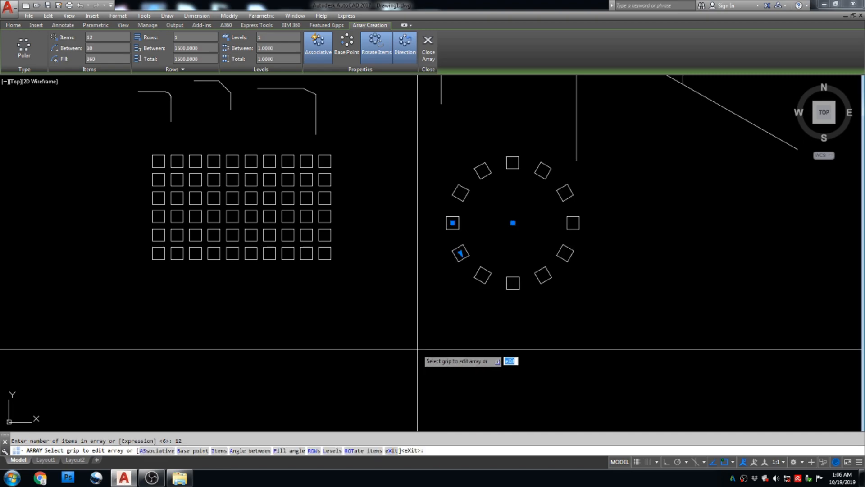
key("Escape")
Review the whole drawing, from the circles and polygons to the corners, arrays and long lines.
scroll(463, 232, "down", 5)
scroll(486, 238, "up", 5)
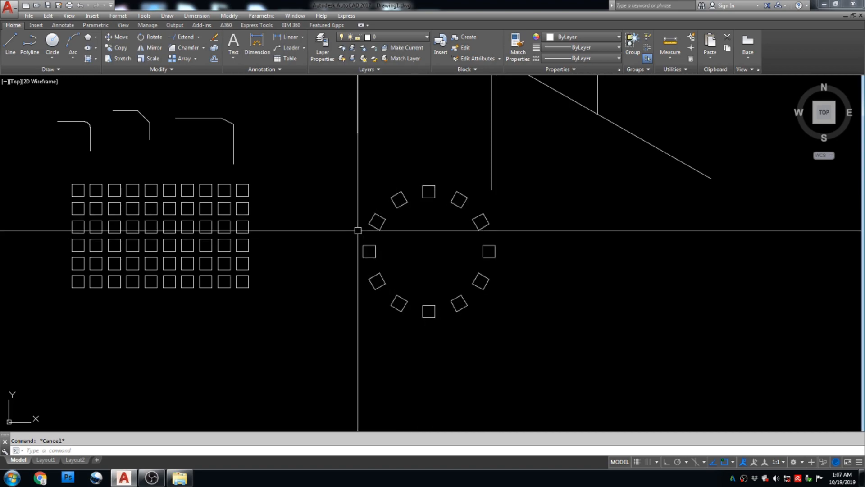
scroll(461, 217, "down", 5)
scroll(450, 237, "up", 2)
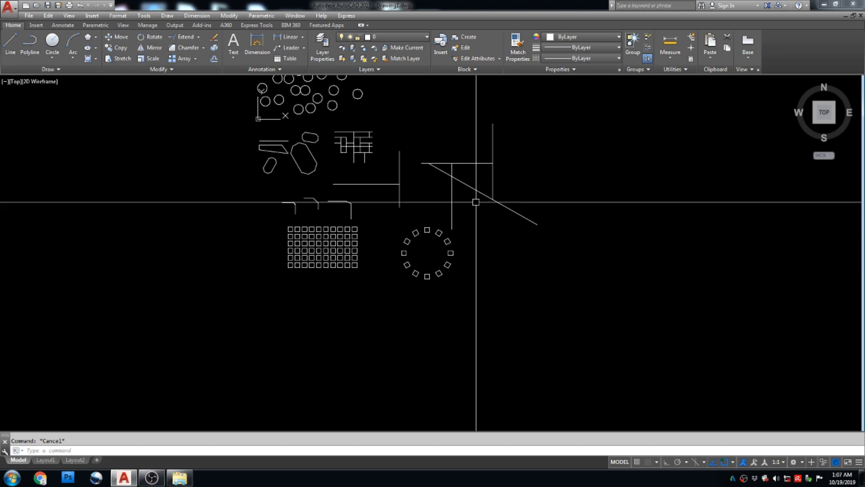
scroll(473, 194, "down", 1)
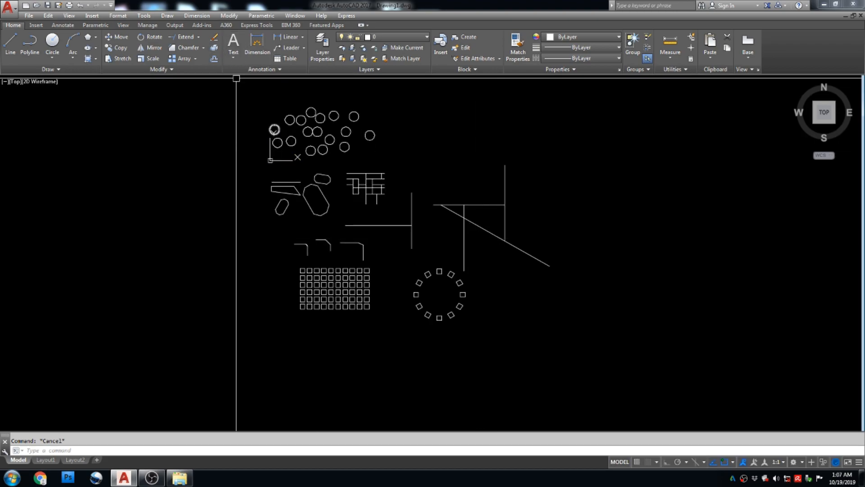
scroll(448, 190, "down", 2)
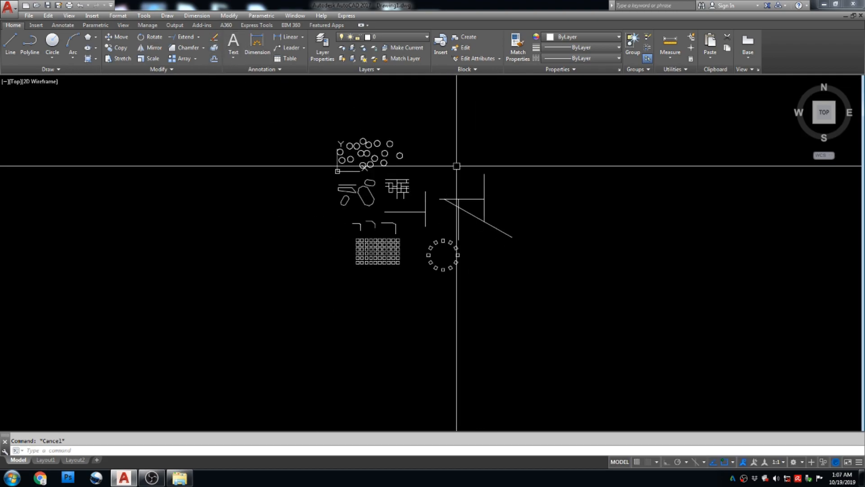
scroll(456, 162, "up", 2)
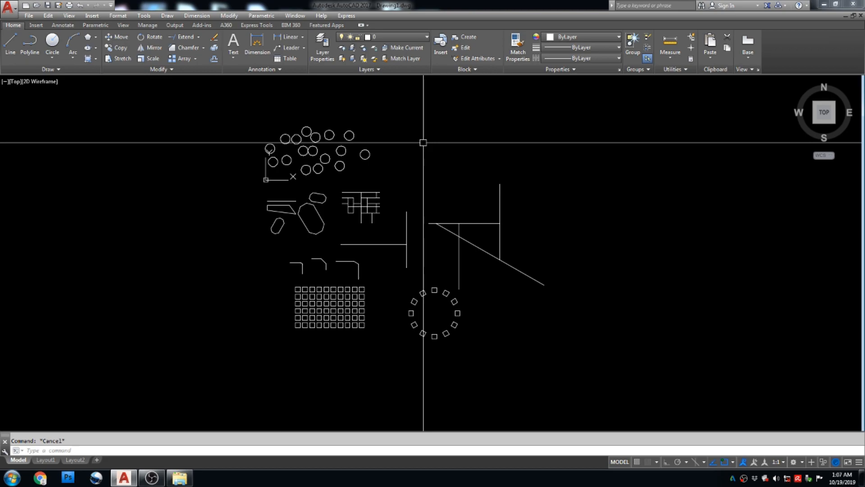
scroll(347, 164, "up", 2)
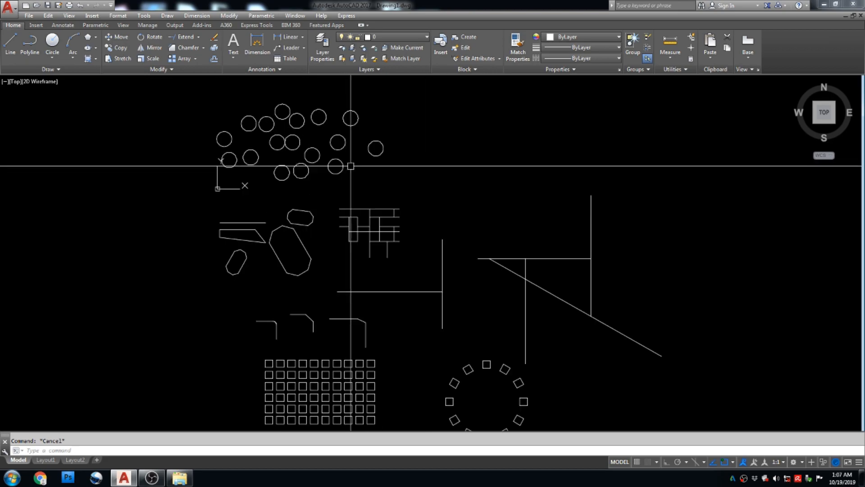
scroll(386, 164, "up", 2)
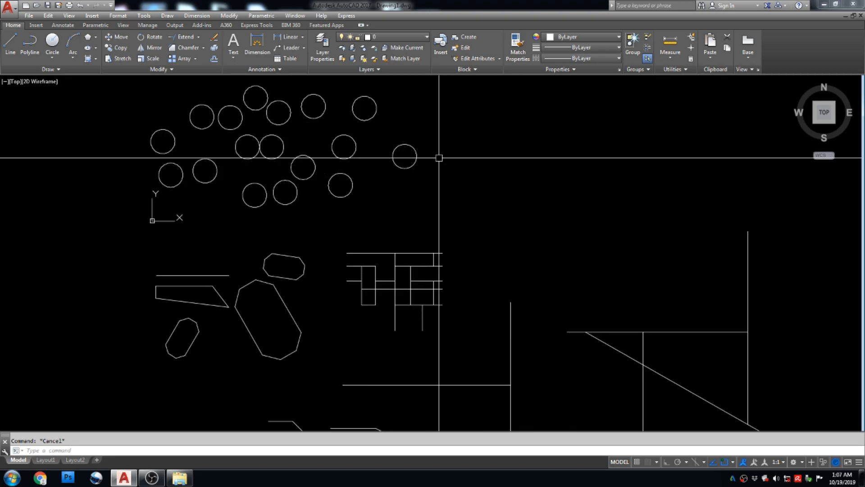
Erase the rightmost circle of the circle group at the top of the drawing.
scroll(439, 158, "down", 3)
left_click(468, 121)
left_click(376, 170)
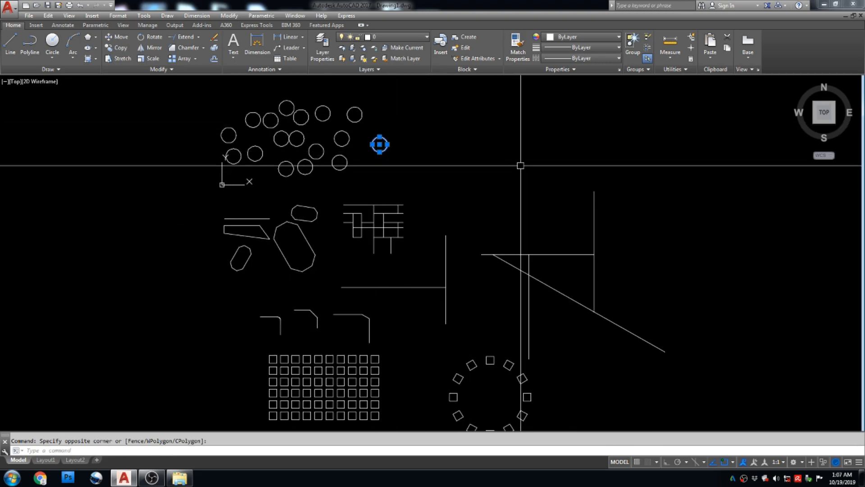
key("Return")
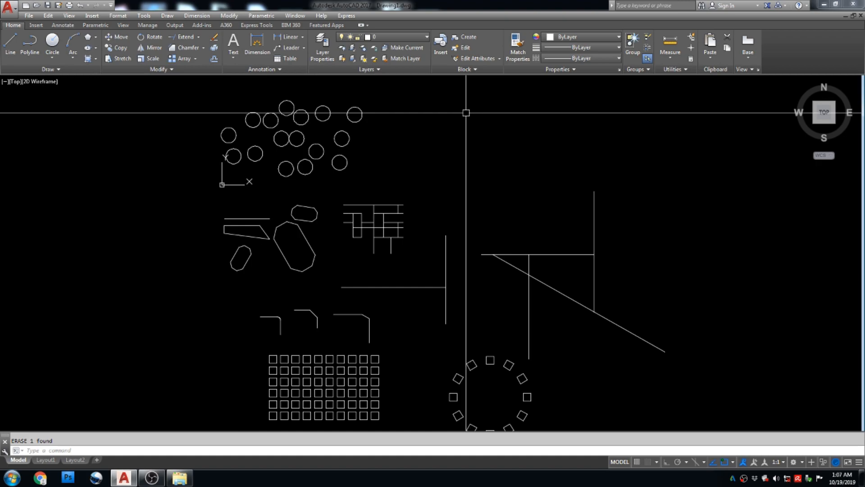
Erase all the remaining circles of the group at the top of the drawing together.
middle_click_drag(370, 172, 379, 188)
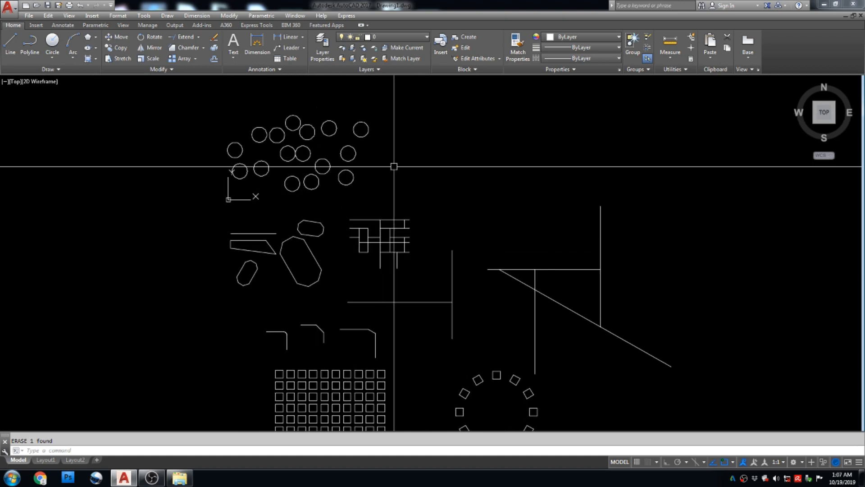
scroll(399, 176, "down", 4)
left_click(456, 119)
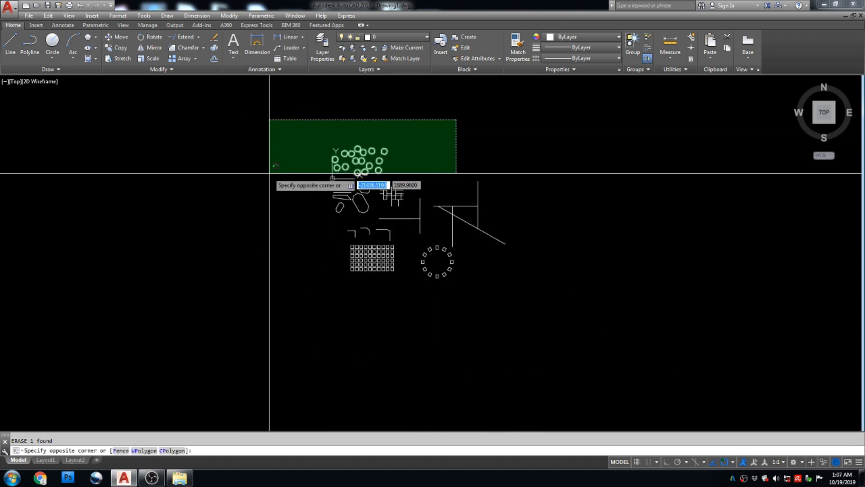
left_click(270, 173)
scroll(293, 196, "up", 2)
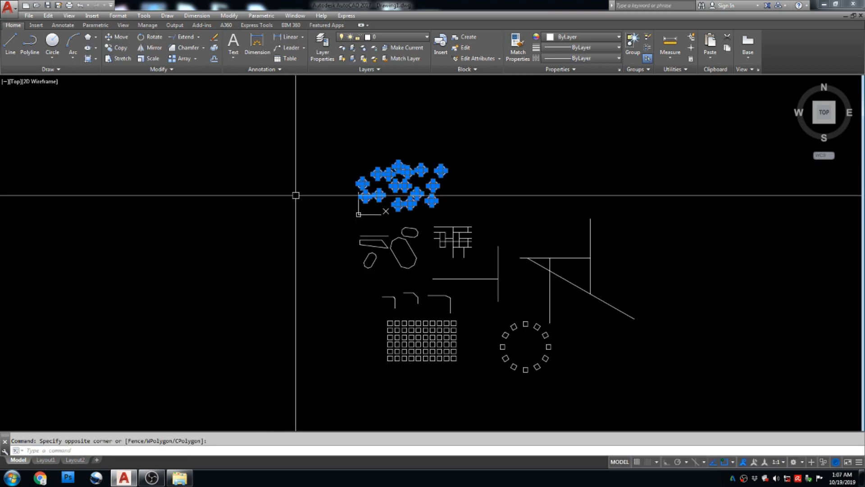
key("Return")
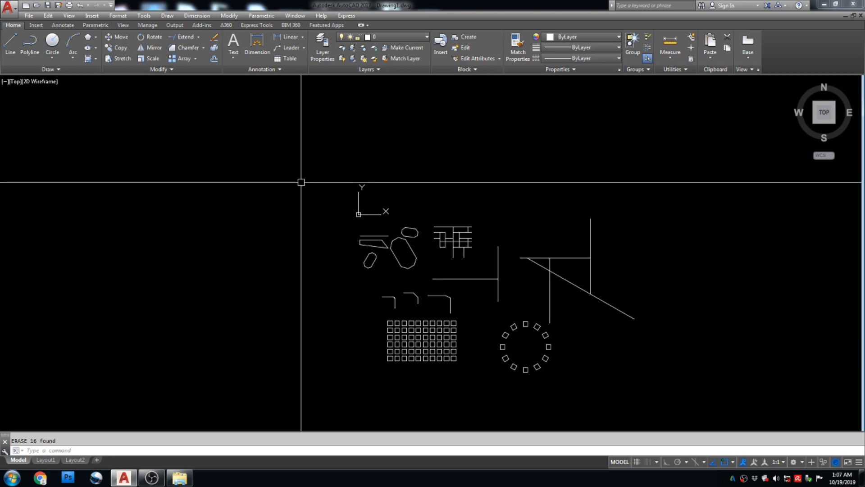
key("Escape")
Select the large elongated octagon to check whether it is a single object, and clear the selection.
scroll(440, 248, "up", 3)
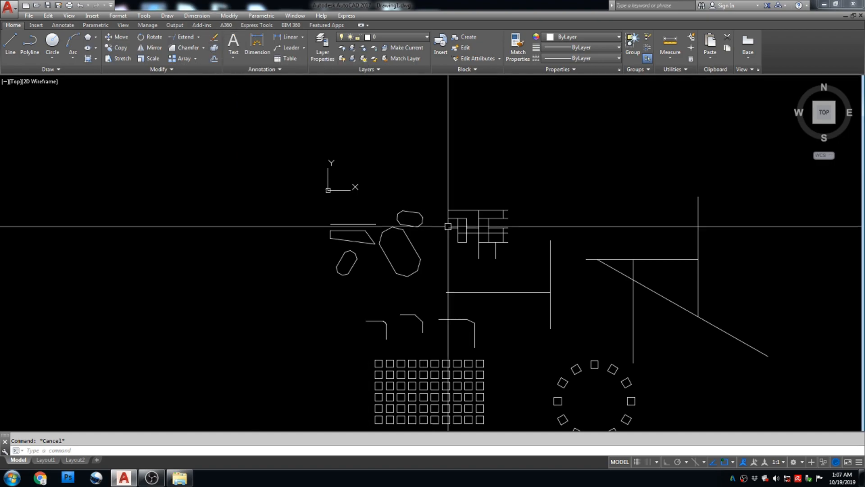
middle_click_drag(440, 231, 441, 170)
scroll(388, 192, "up", 2)
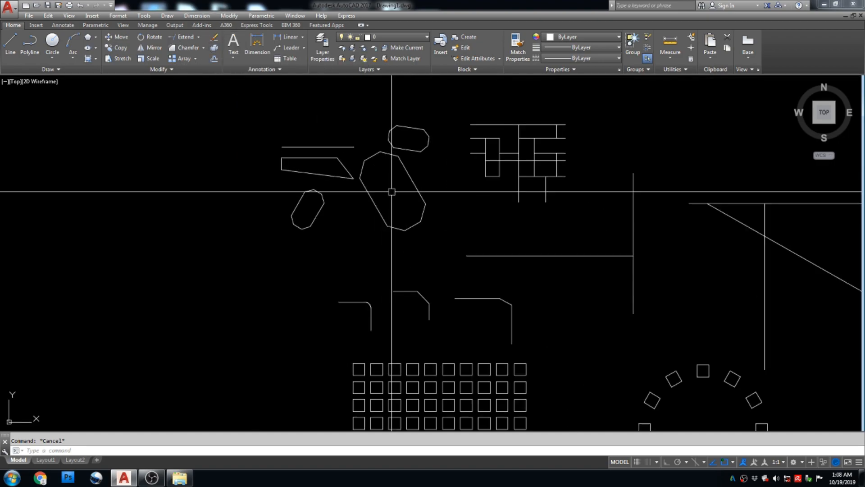
type("x")
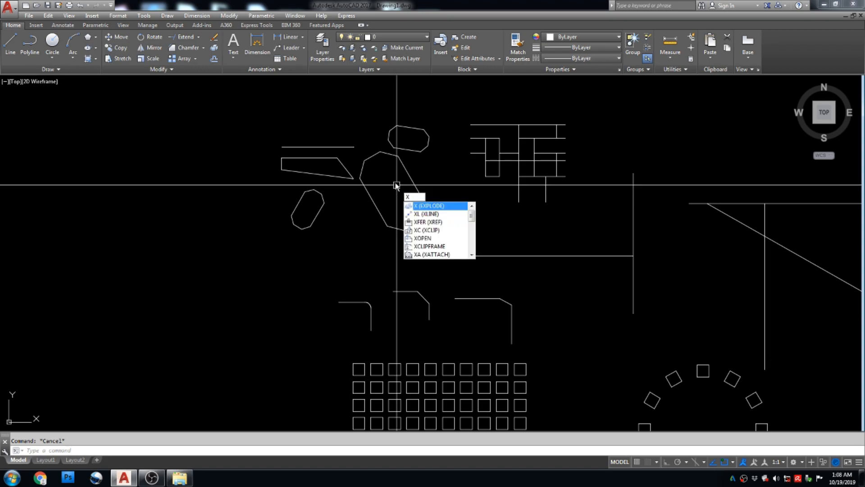
key("Escape")
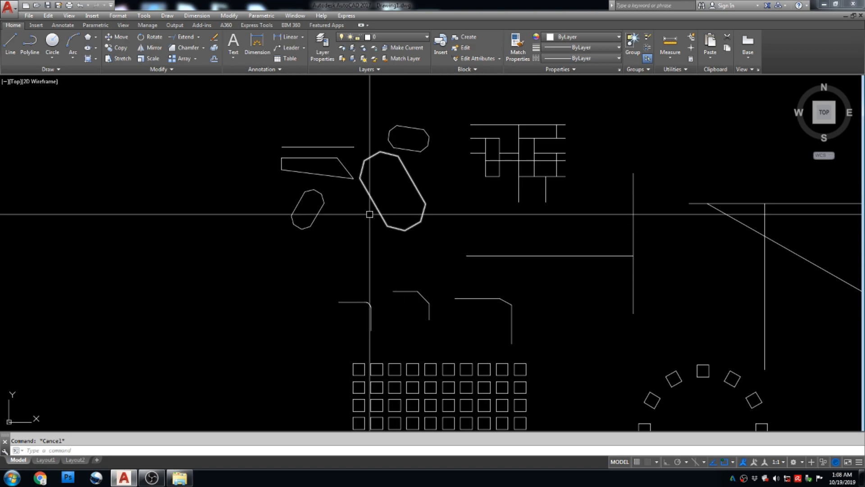
scroll(394, 193, "up", 4)
middle_click_drag(396, 193, 421, 236)
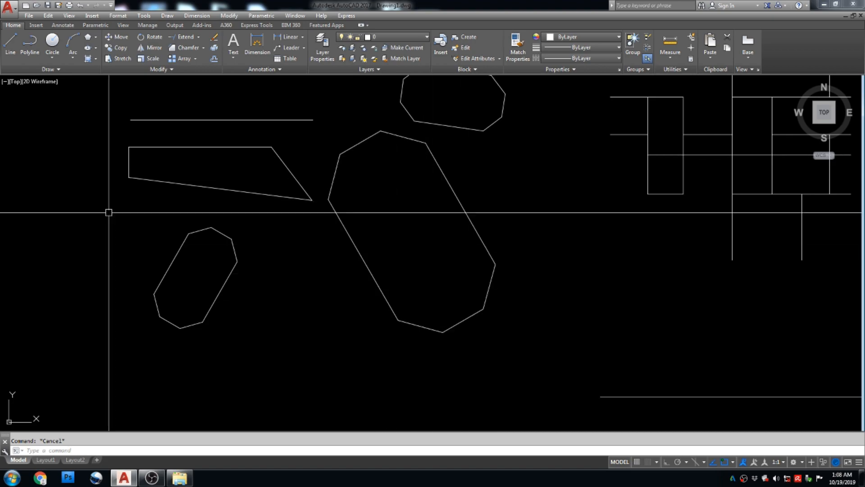
left_click(445, 174)
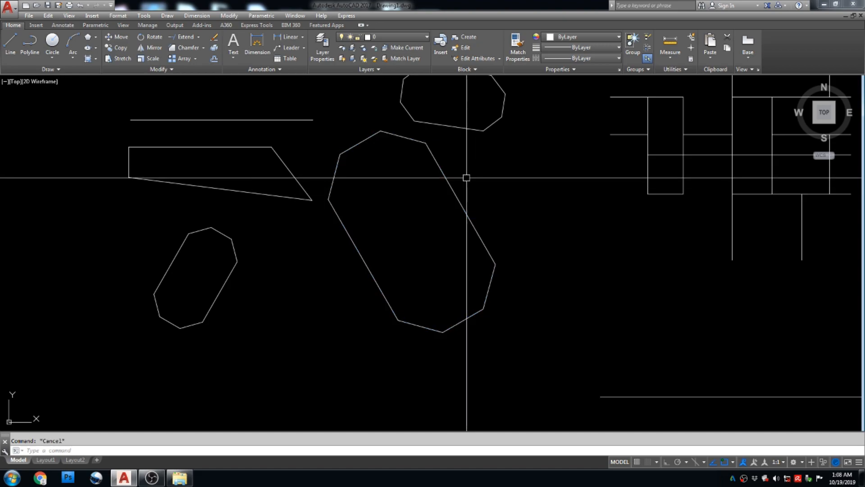
left_click(450, 181)
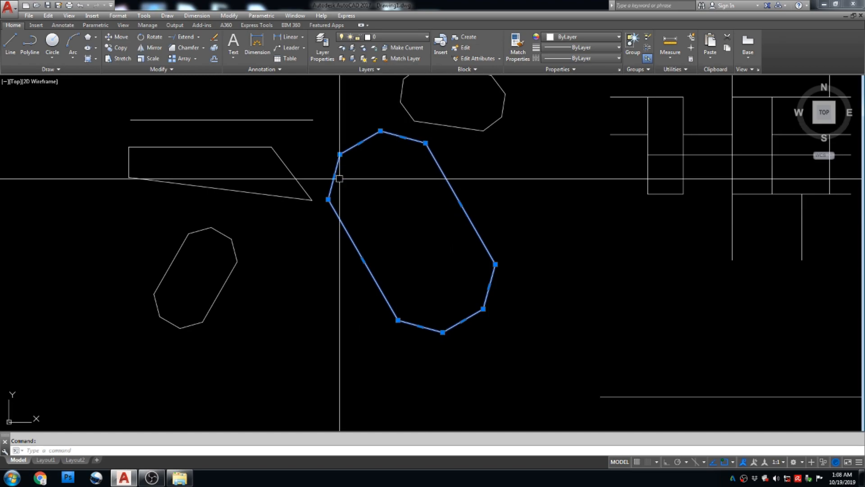
key("Escape")
Explode the large elongated octagon into separate lines.
middle_click_drag(492, 251, 476, 265)
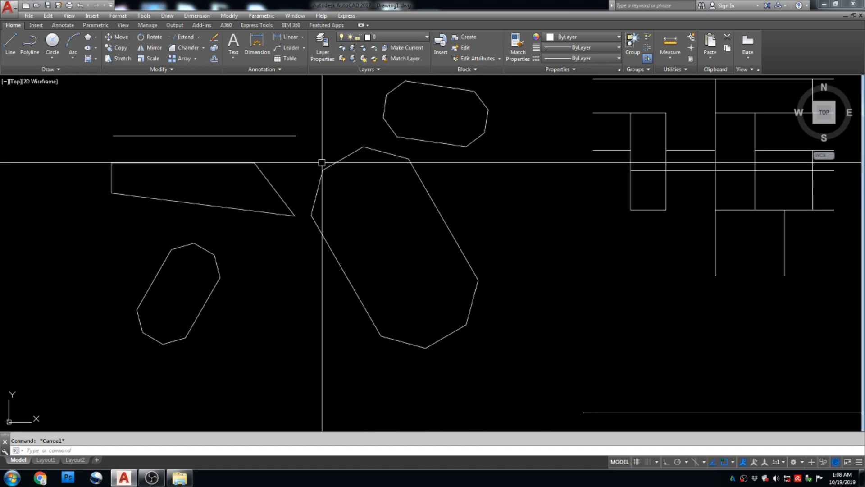
left_click(562, 215)
left_click(418, 300)
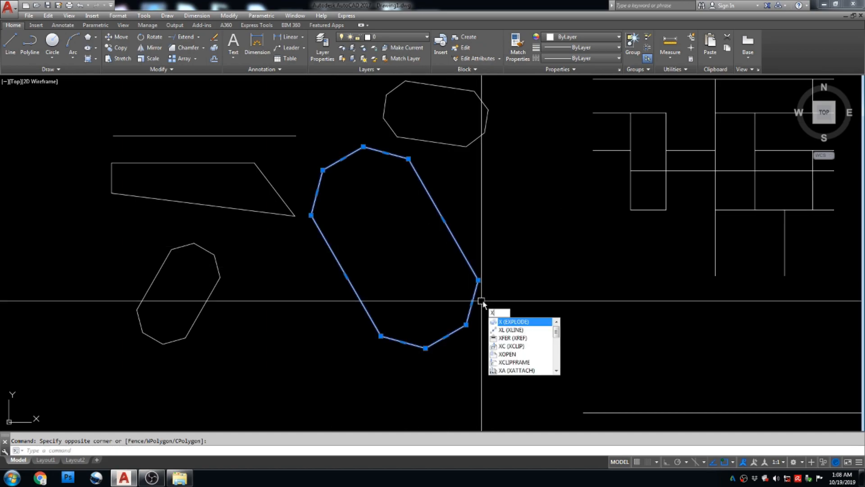
key("Return")
Check the sides of the exploded large octagon by selecting them individually, and clear the selection.
left_click(476, 274)
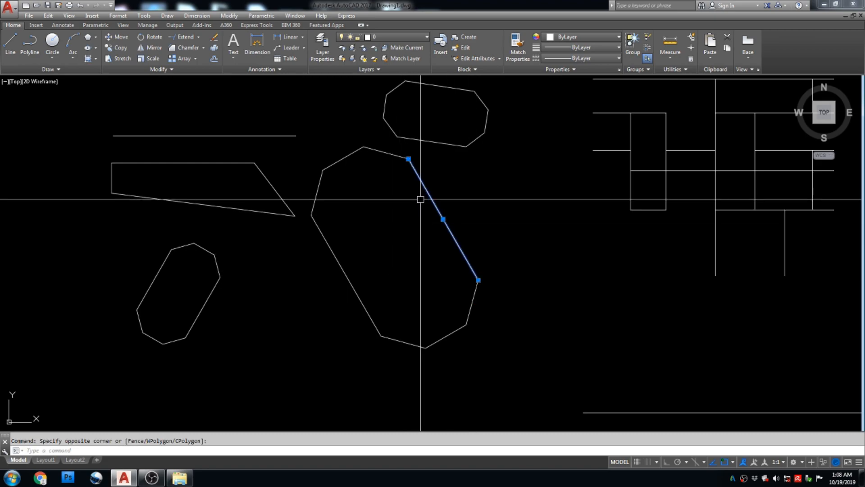
key("Escape")
left_click(435, 205)
key("Escape")
left_click(396, 155)
left_click(340, 160)
left_click(317, 189)
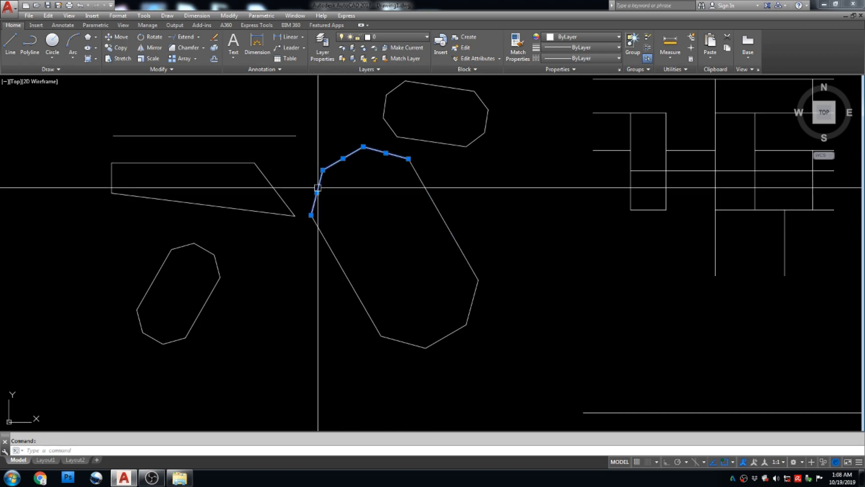
left_click(332, 250)
left_click(405, 341)
left_click(453, 330)
left_click(463, 315)
left_click(418, 324)
left_click(478, 281)
key("Escape")
Explode the smaller elongated octagon above the large one and select its upper edge to check it.
scroll(496, 320, "down", 6)
scroll(499, 320, "up", 6)
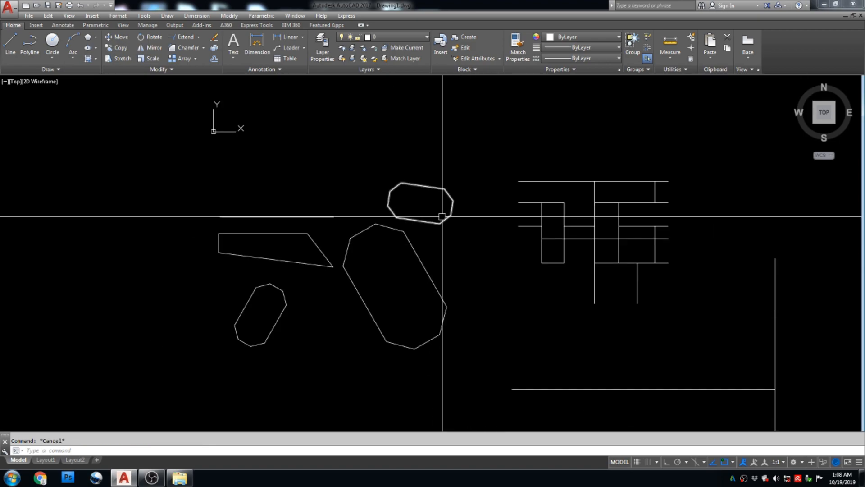
left_click(496, 135)
left_click(447, 193)
key("Return")
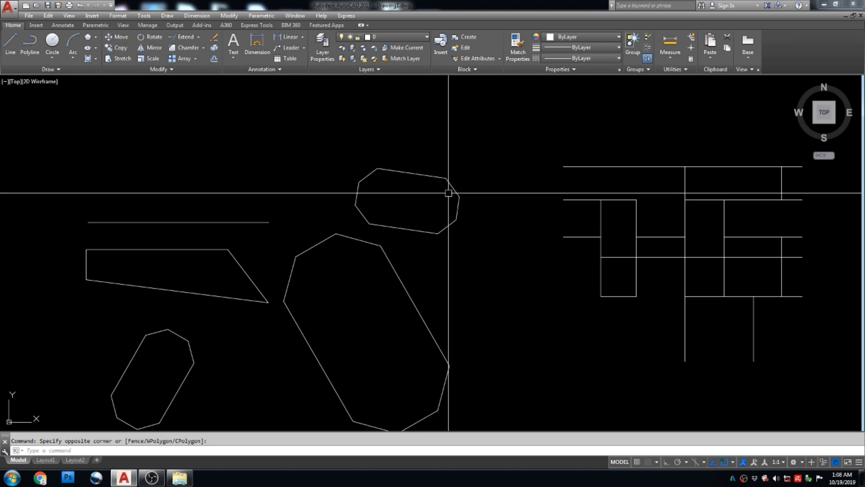
left_click(415, 173)
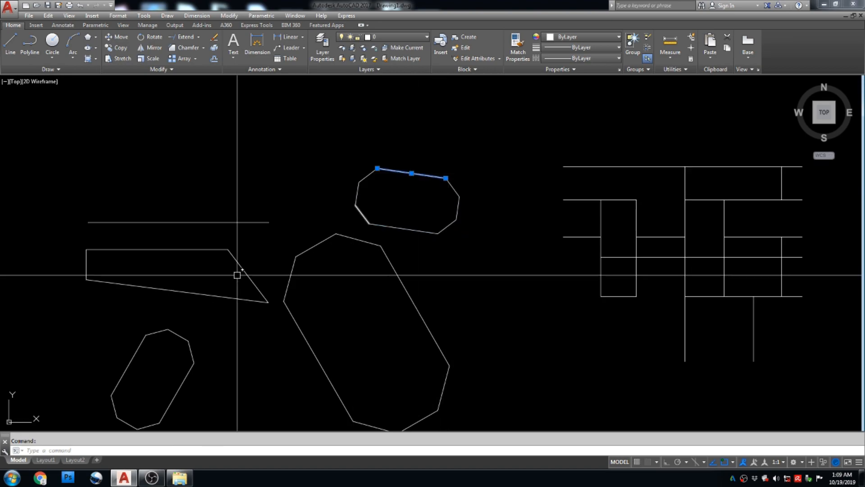
mouse_move(243, 311)
middle_mouse_down()
mouse_move(342, 271)
mouse_move(424, 205)
mouse_move(398, 204)
middle_mouse_up()
key("Escape")
Explode the four-sided polyline below the horizontal line into separate lines.
scroll(398, 198, "up", 2)
key("Escape")
left_click(366, 228)
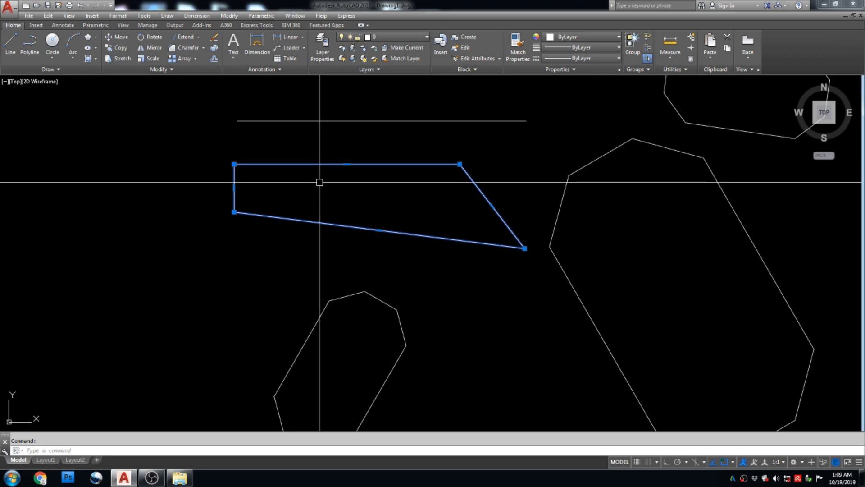
key("Return")
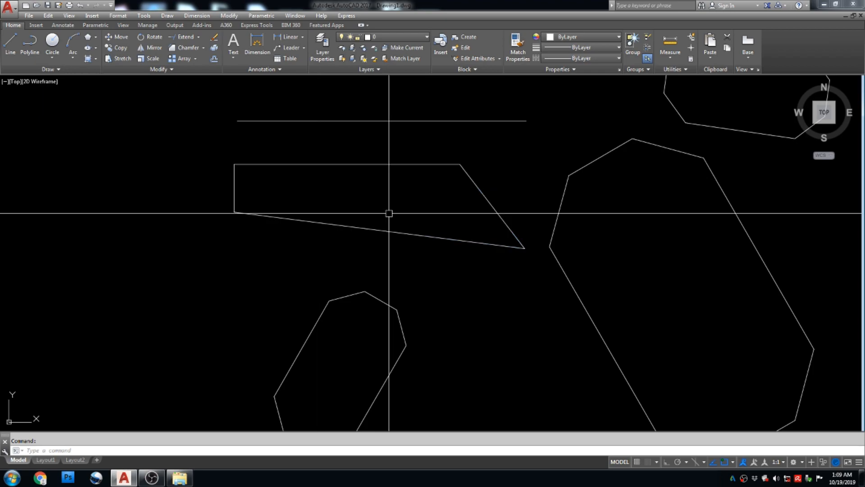
Check the edges of the exploded four-sided shape by selecting them individually, and clear the selection.
left_click(390, 164)
key("Escape")
left_click(234, 180)
key("Escape")
left_click(290, 220)
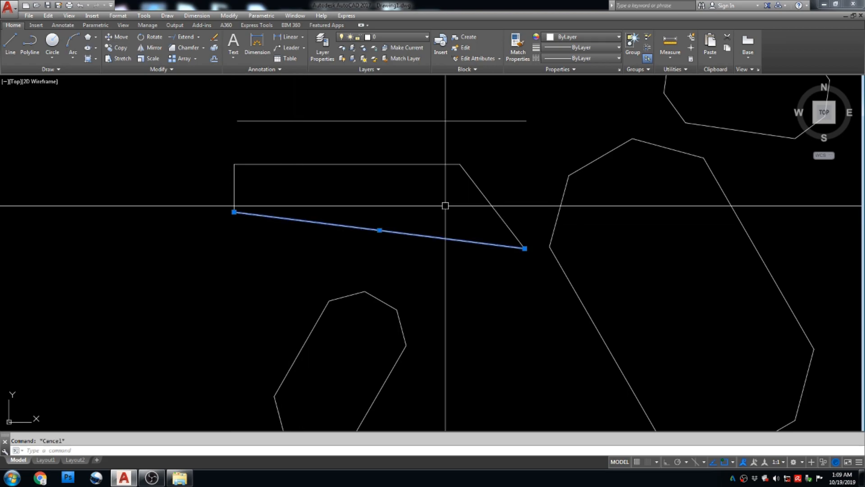
key("Escape")
key("Escape")
left_click(365, 164)
left_click(206, 185)
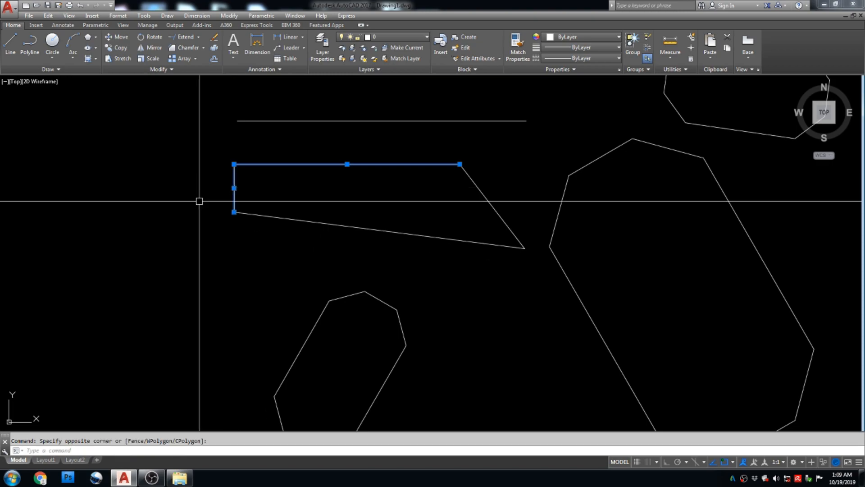
key("Escape")
scroll(331, 271, "down", 4)
scroll(403, 272, "down", 4)
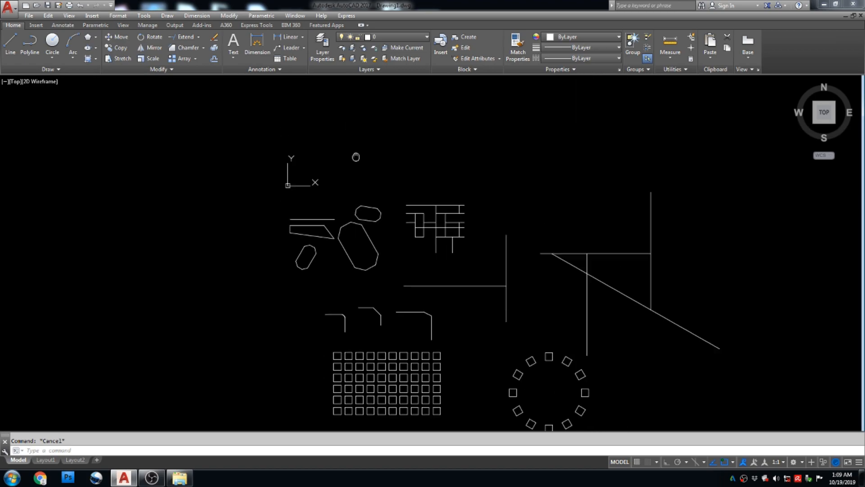
scroll(218, 86, "up", 2)
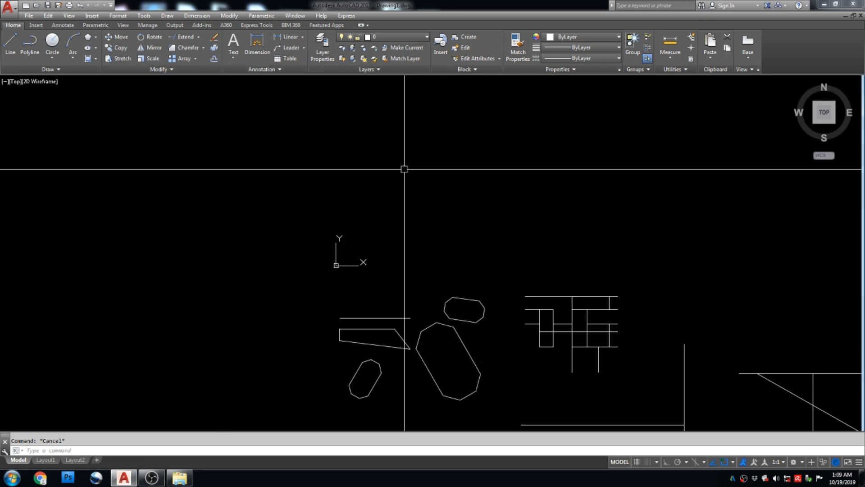
scroll(404, 169, "down", 4)
scroll(469, 224, "up", 1)
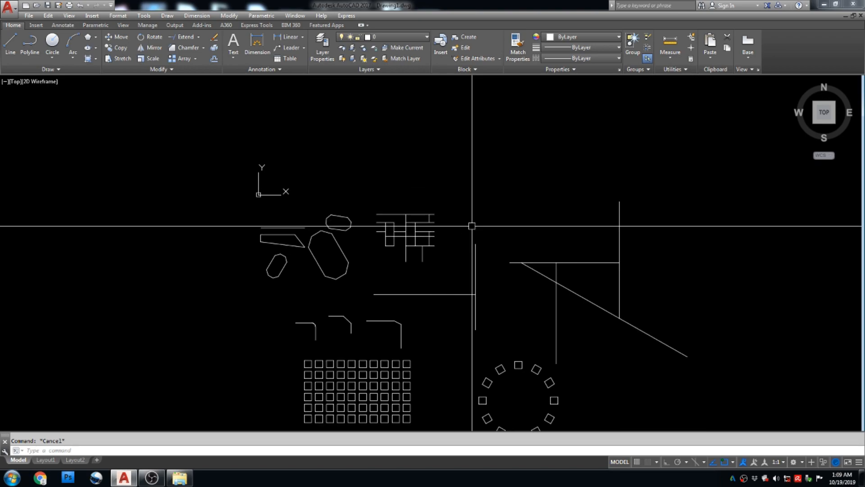
type("O")
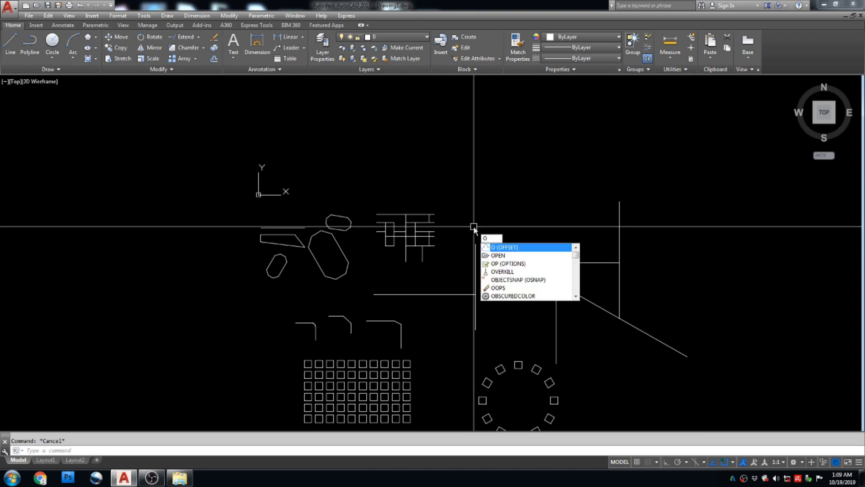
key("Escape")
key("Escape")
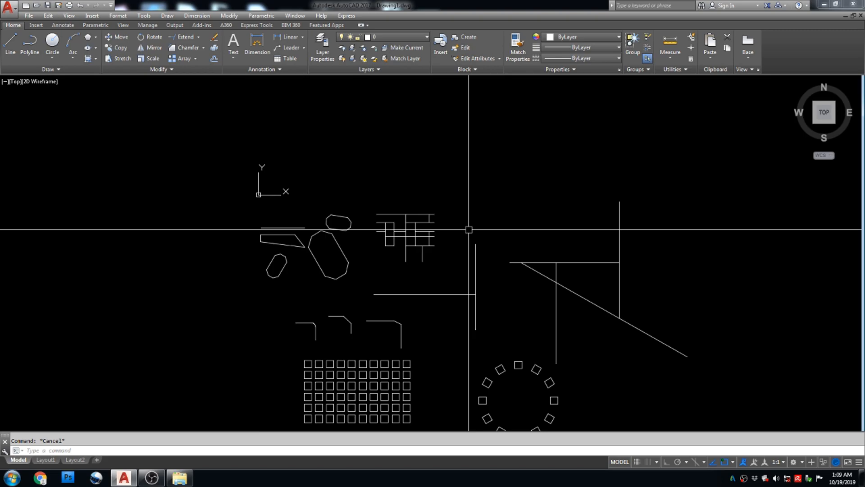
Offset the middle chamfered corner polyline inward three times at equal spacing, each copy from the previous one.
scroll(344, 357, "up", 1)
scroll(371, 253, "up", 1)
scroll(366, 212, "up", 2)
scroll(411, 206, "up", 2)
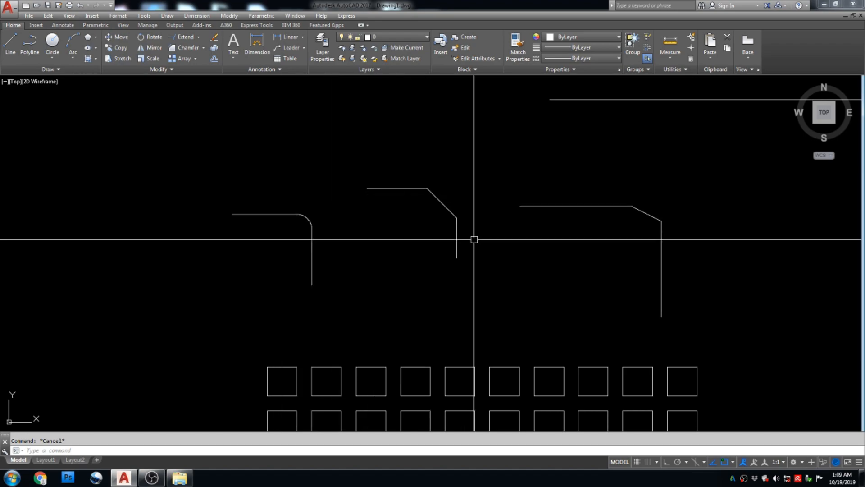
scroll(420, 199, "up", 2)
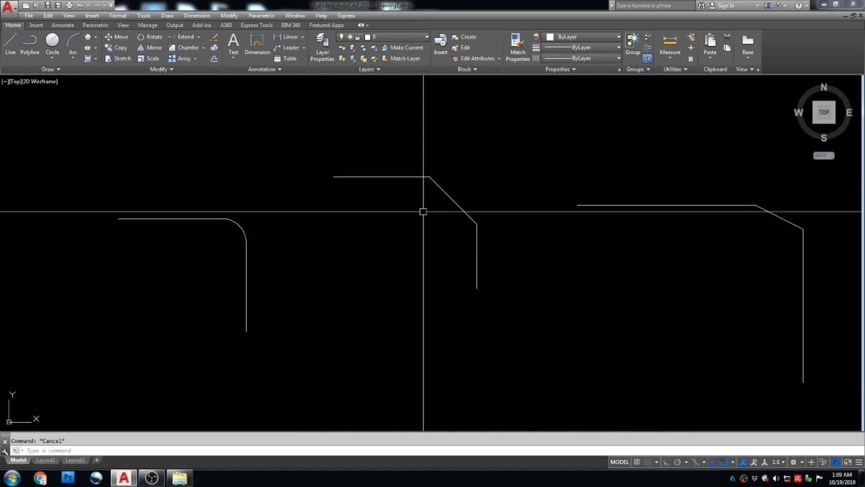
type("o")
key("Return")
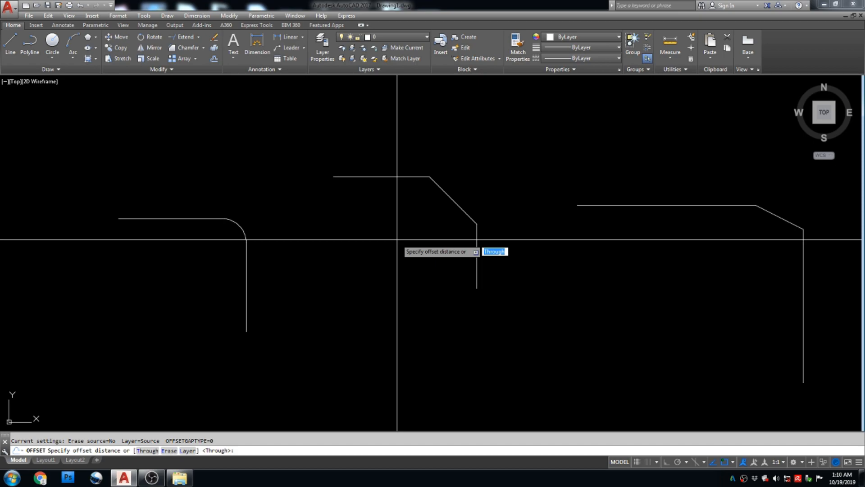
key("Return")
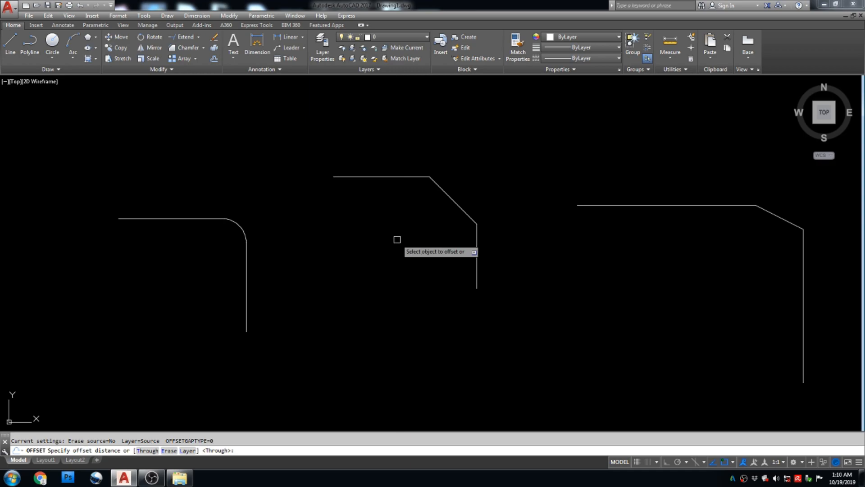
left_click(407, 176)
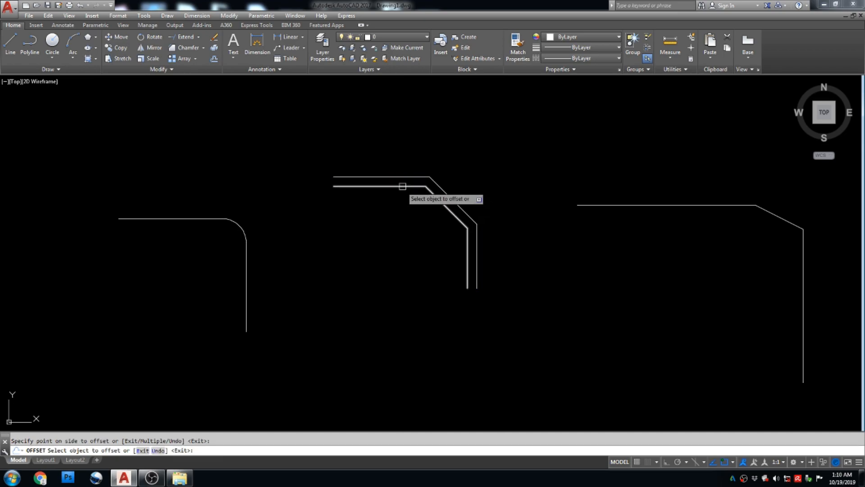
left_click(400, 183)
left_click(402, 196)
left_click(413, 201)
Offset the original middle chamfered corner outward three times at the same spacing and end the Offset command.
left_click(414, 177)
left_click(413, 169)
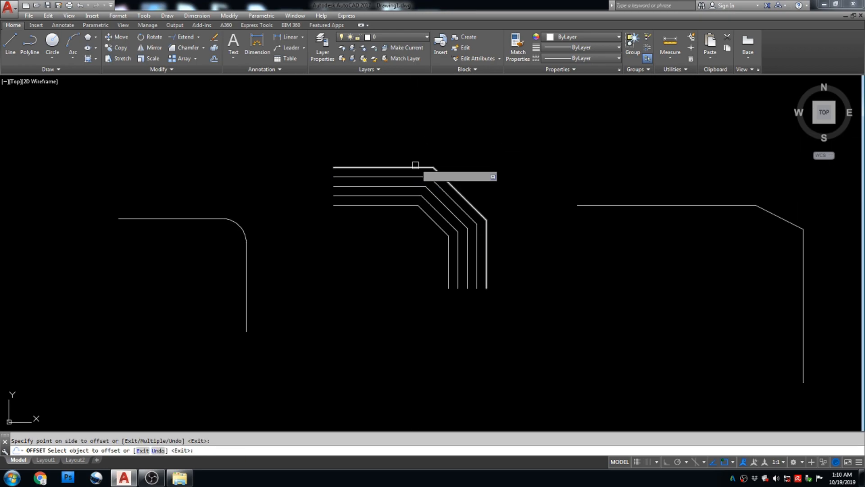
left_click(413, 167)
left_click(415, 160)
left_click(421, 157)
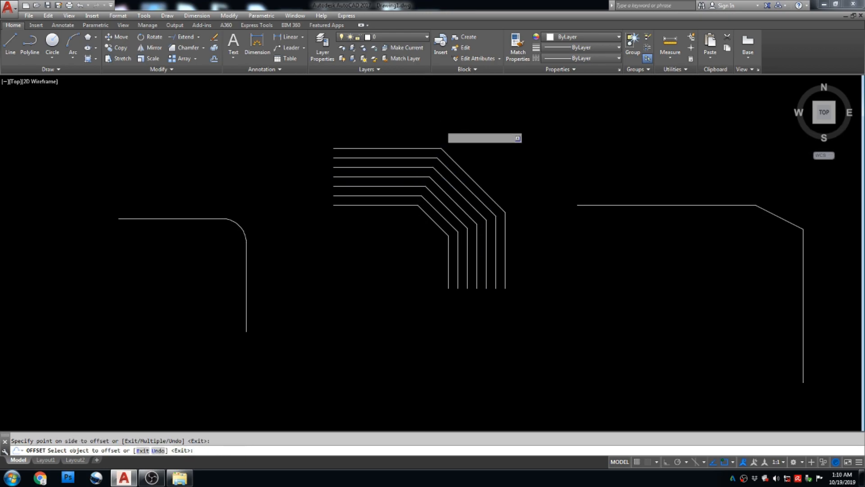
scroll(332, 203, "down", 2)
key("Escape")
scroll(323, 194, "up", 2)
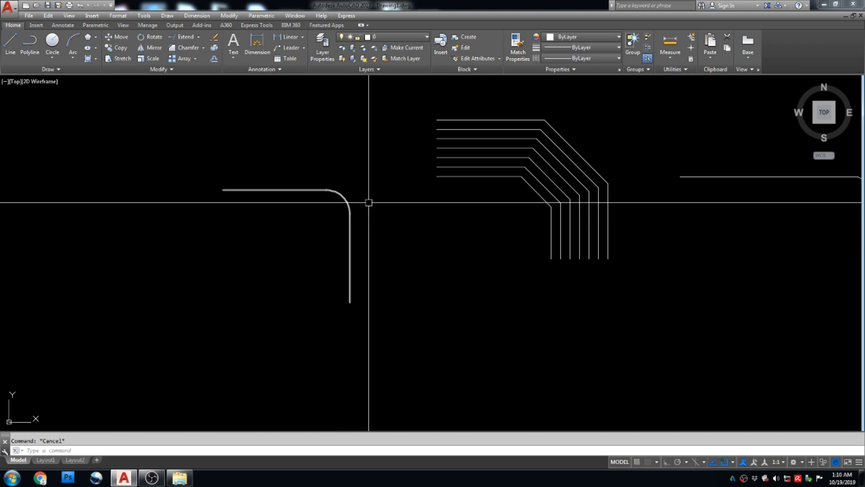
Offset the rounded corner polyline inward three times at a distance of 200, each copy from the previous one.
scroll(368, 198, "up", 2)
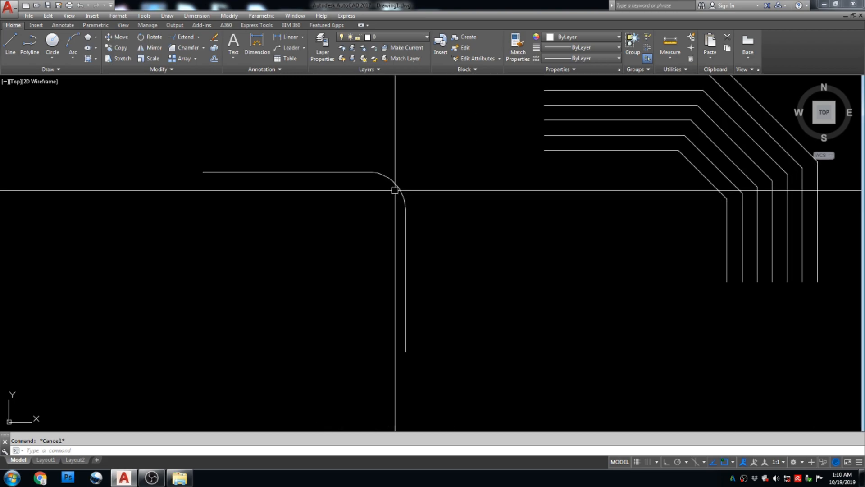
key("Return")
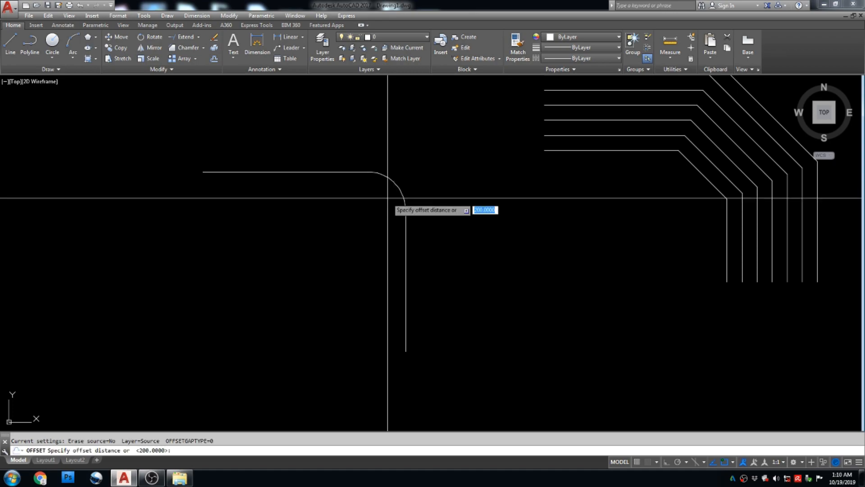
key("Return")
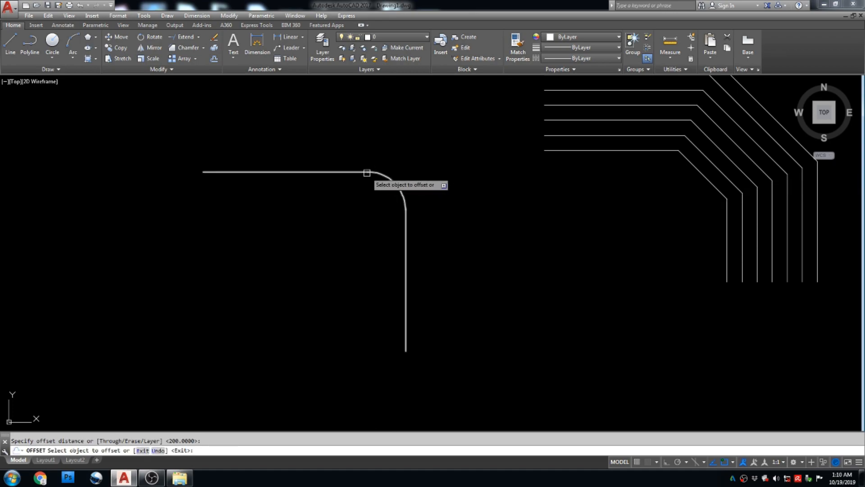
left_click(367, 172)
left_click(368, 210)
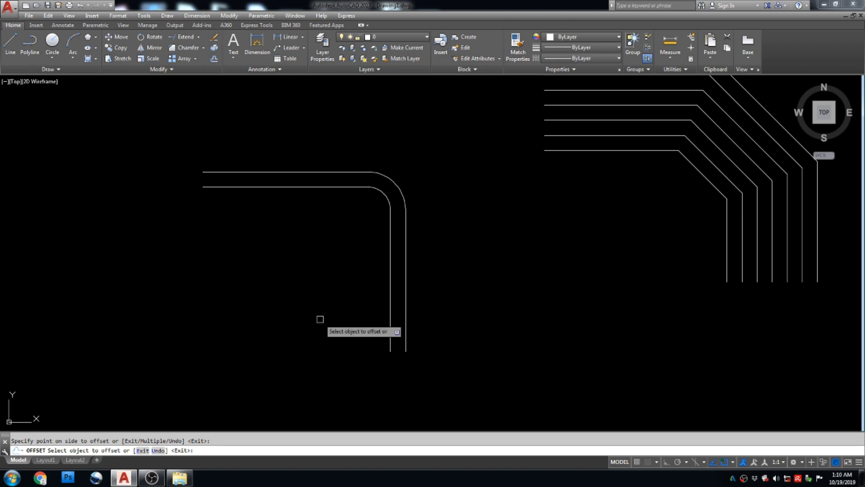
left_click(335, 186)
left_click(321, 215)
left_click(335, 201)
left_click(312, 240)
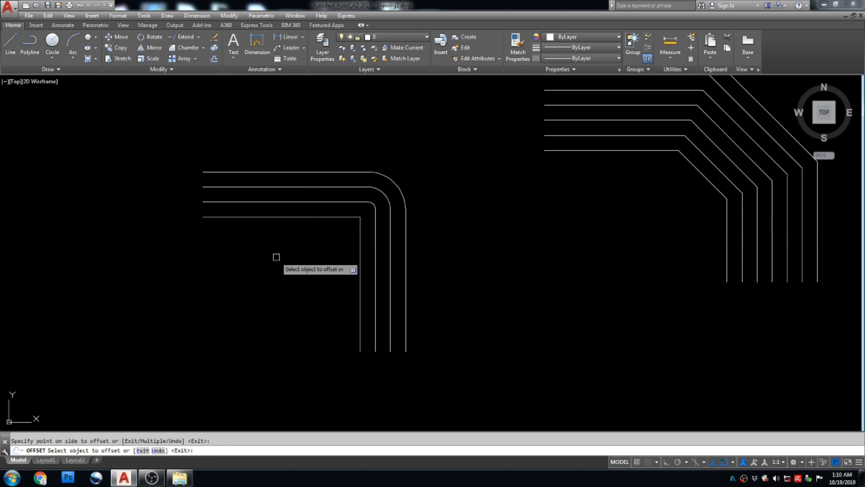
scroll(421, 255, "down", 5)
key("Escape")
Draw a circle with a radius of about 1255 between the rounded corner set and the chamfered corner set.
scroll(421, 285, "up", 3)
type("c")
key("Return")
left_click(381, 225)
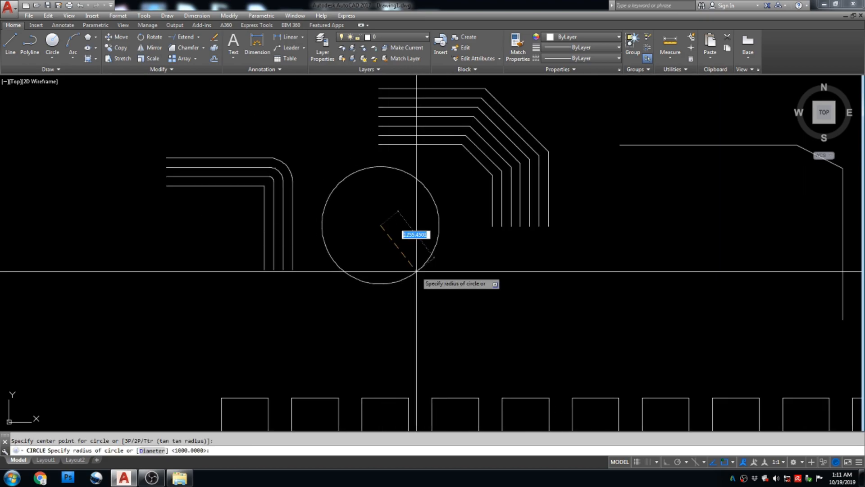
left_click(411, 276)
Offset the circle inward four times at a distance of 200, each copy from the previous one.
type("o")
key("Return")
key("Return")
left_click(409, 176)
left_click(406, 205)
left_click(405, 188)
left_click(385, 209)
left_click(403, 203)
left_click(389, 220)
Offset the original circle outward twice at the same spacing and end the Offset command.
left_click(425, 187)
left_click(448, 170)
left_click(440, 187)
left_click(445, 174)
scroll(432, 236, "down", 4)
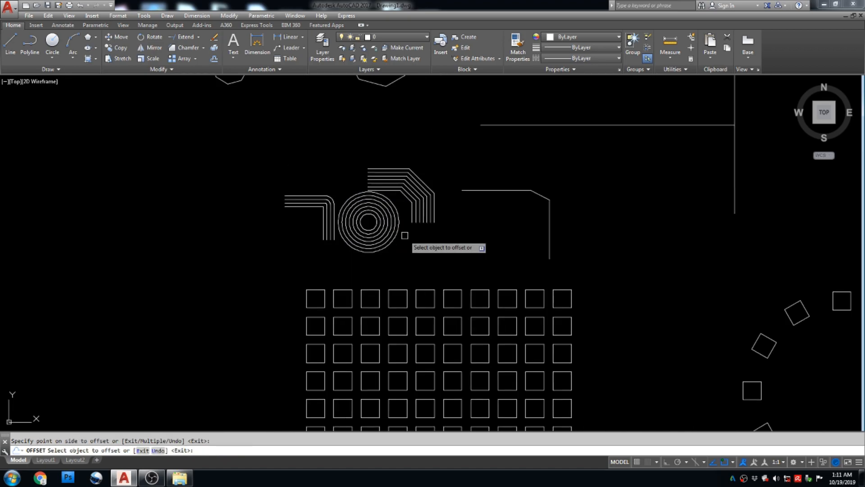
scroll(417, 223, "down", 2)
mouse_move(417, 222)
middle_mouse_down()
mouse_move(420, 247)
mouse_move(411, 243)
middle_mouse_up()
scroll(386, 238, "up", 2)
key("Escape")
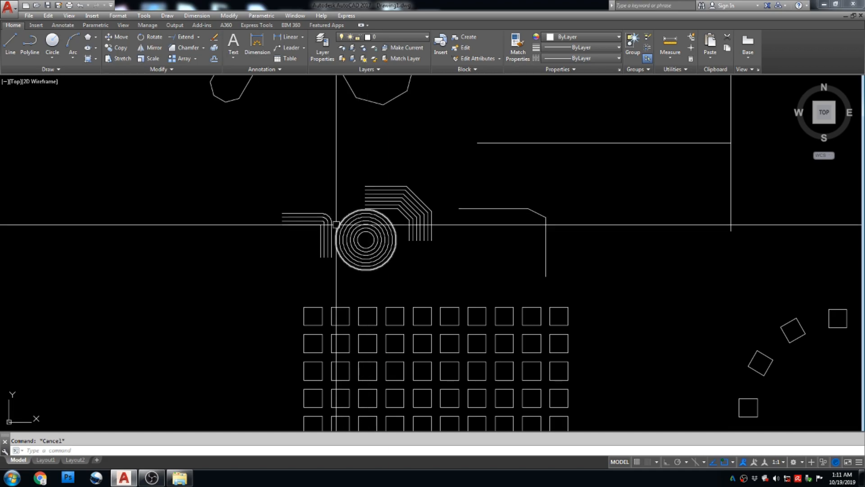
scroll(412, 229, "up", 4)
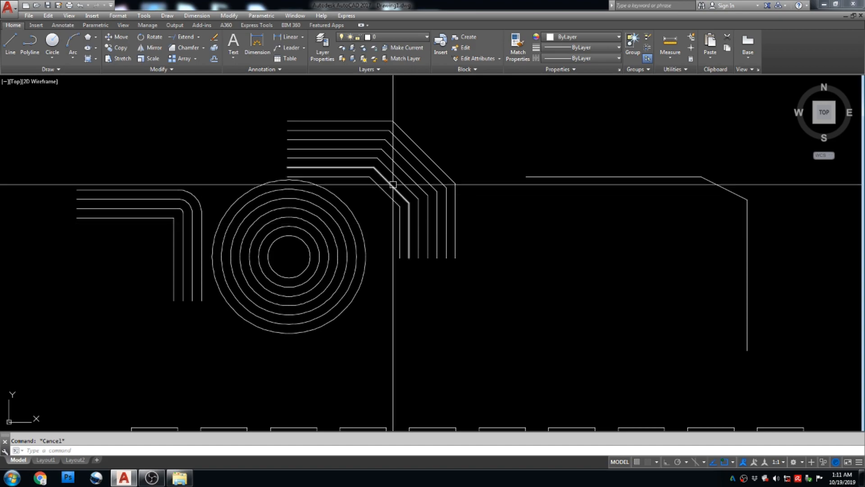